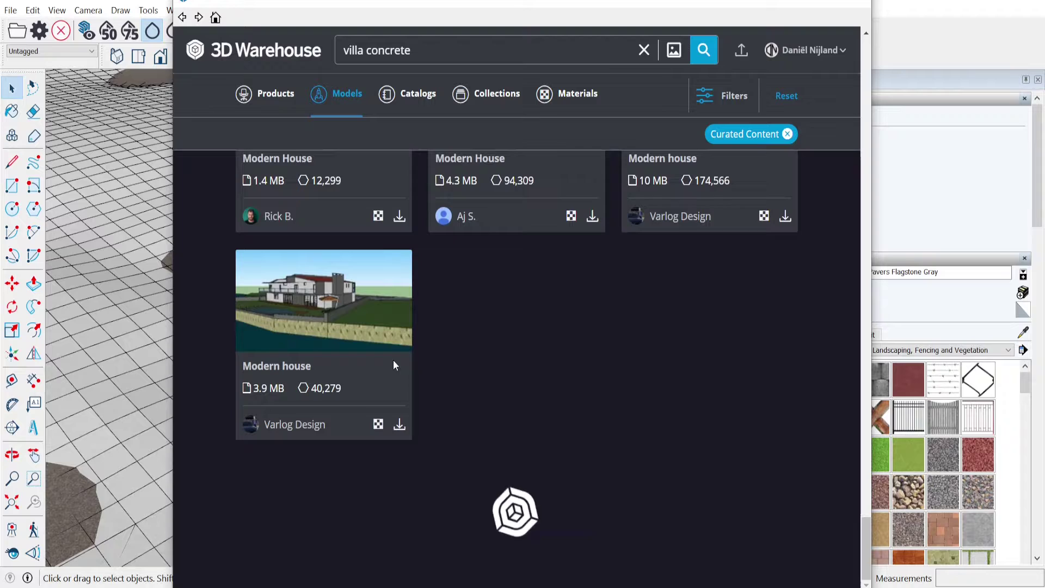
Scroll the 'villa concrete' results and open the 9,448-polygon, 1.1 MB Modern House page.
scroll(374, 332, "down", 10)
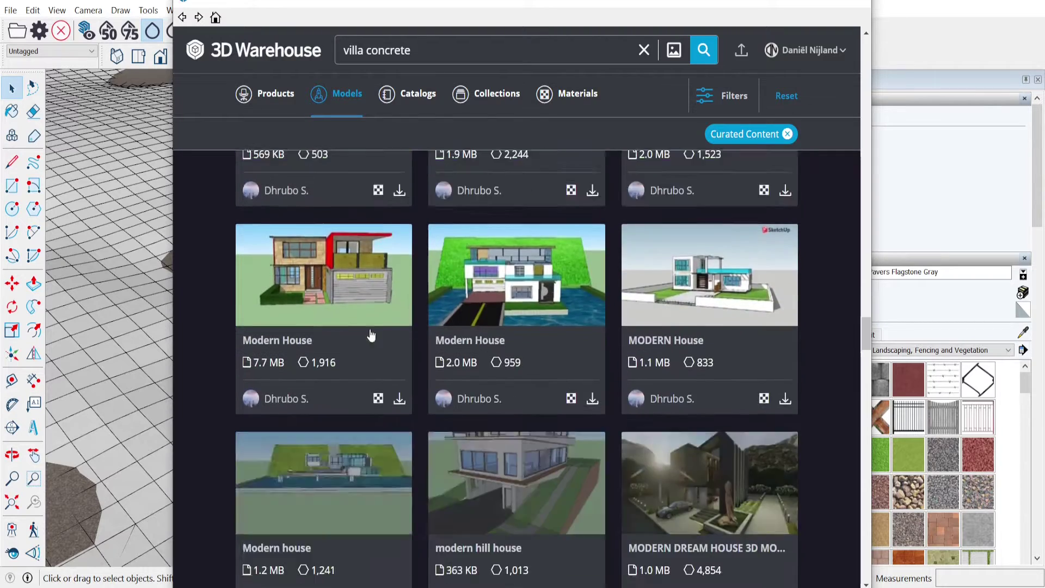
scroll(370, 329, "down", 15)
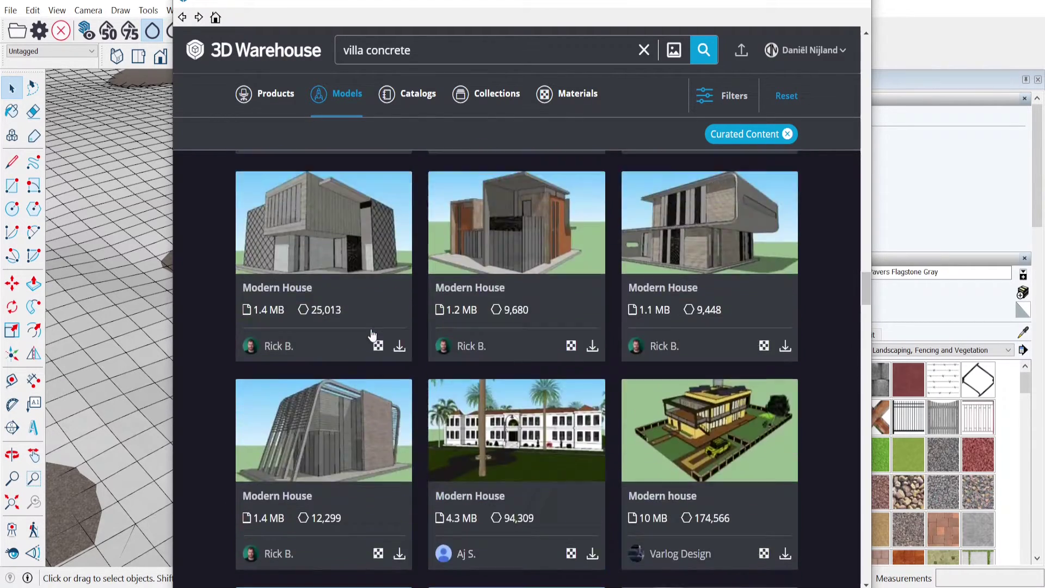
scroll(373, 334, "up", 5)
scroll(372, 335, "down", 4)
scroll(350, 382, "up", 4)
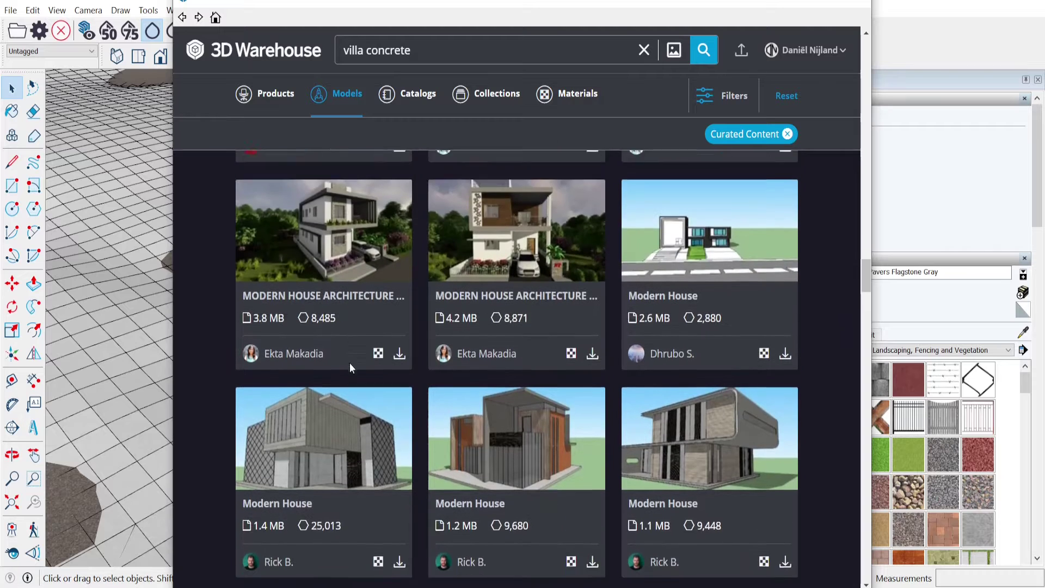
scroll(752, 406, "down", 1)
left_click(721, 426)
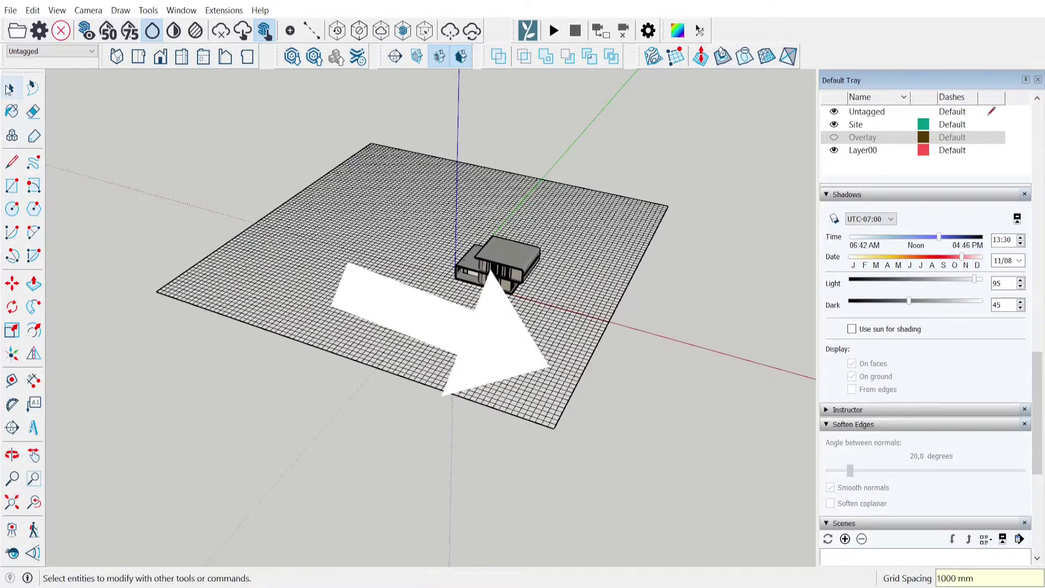
Move the sandbox grid under the house and Smoove bumps and dips beside the building.
left_click(317, 229)
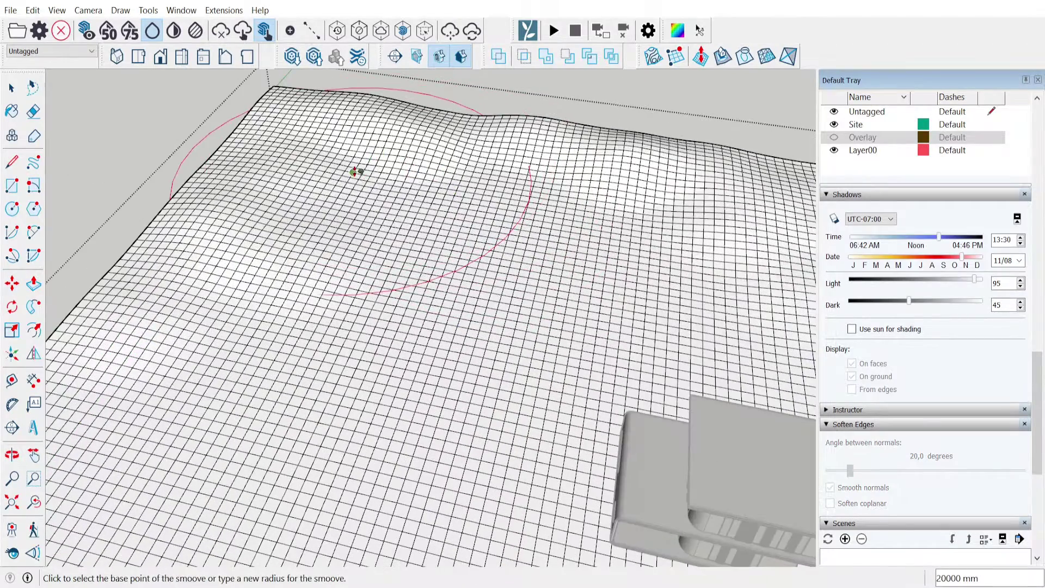
left_click(357, 172)
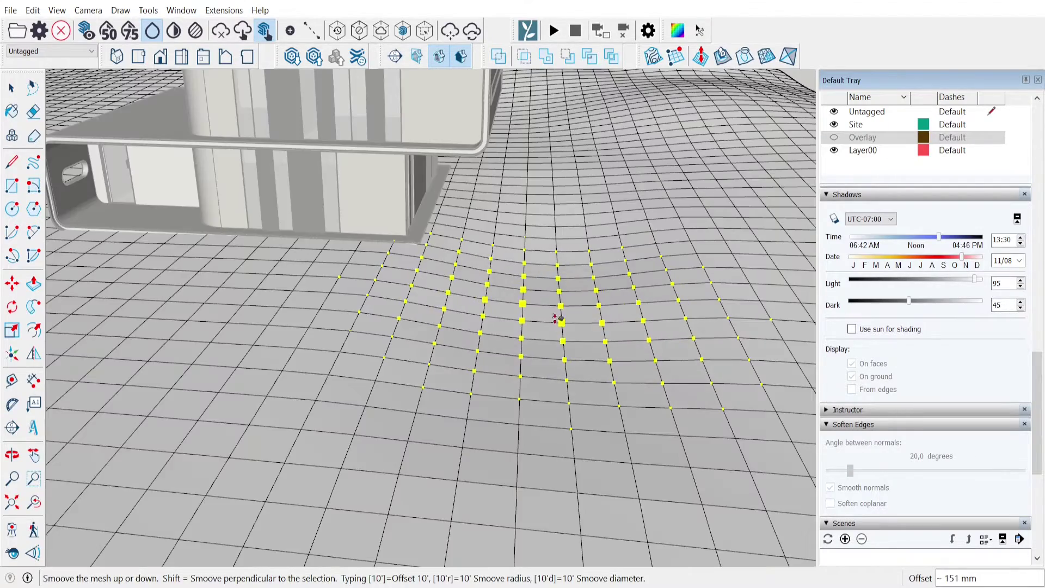
left_click(526, 348)
middle_click_drag(525, 348, 528, 202)
left_click(533, 219)
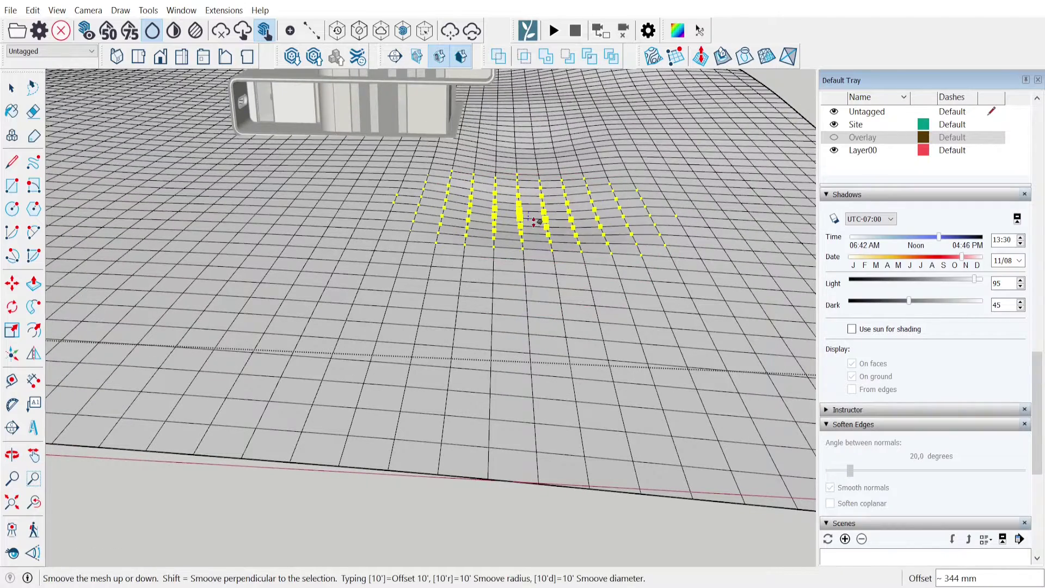
left_click(533, 264)
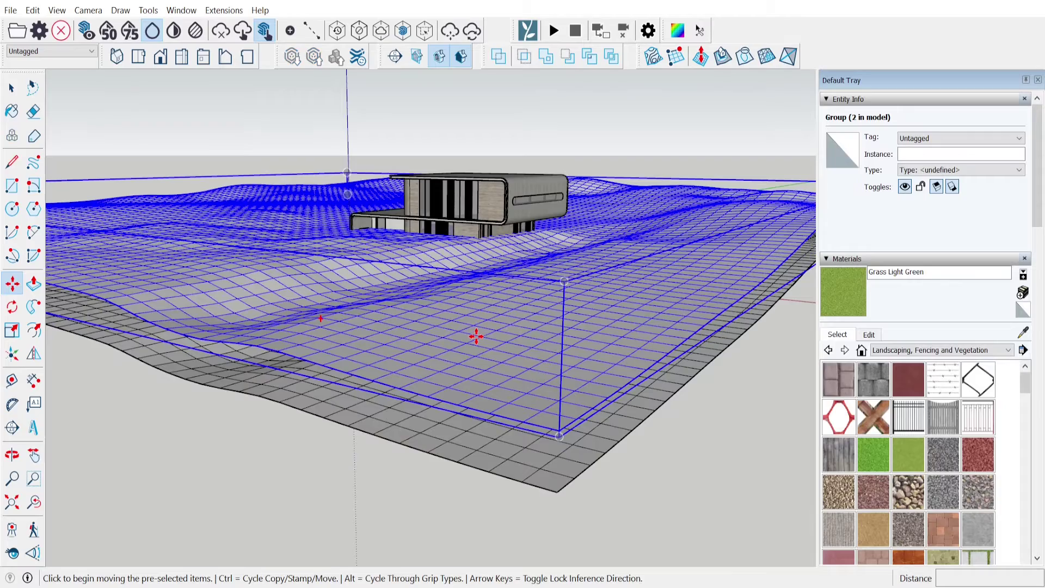
left_click(476, 337)
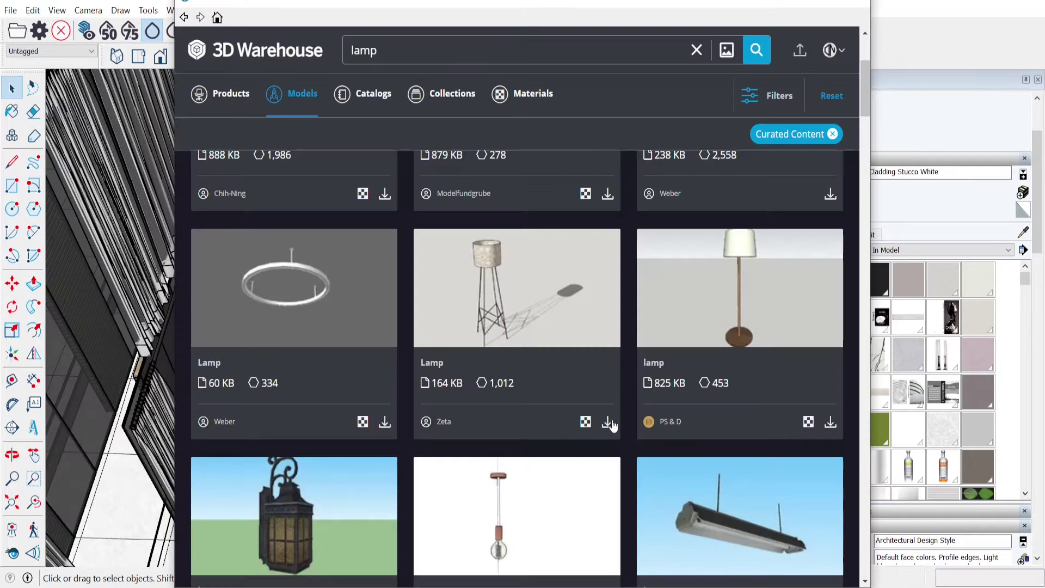
Download the 164 KB Lamp from the 'lamp' results into the model.
left_click(607, 423)
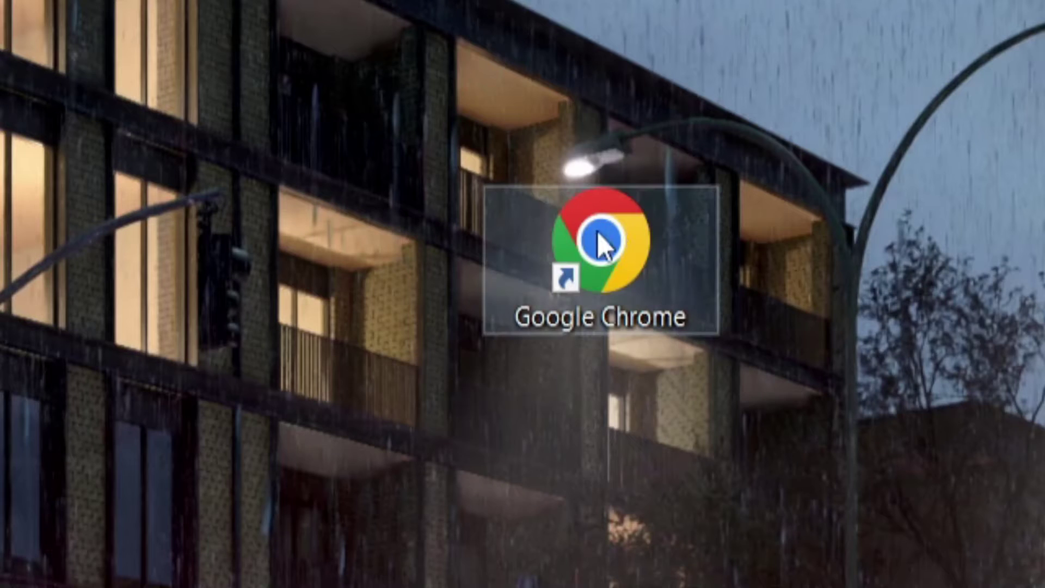
Open Quixel Megascans in the browser and bring up Arctic Ice's Snowy Ground asset.
double_click(596, 231)
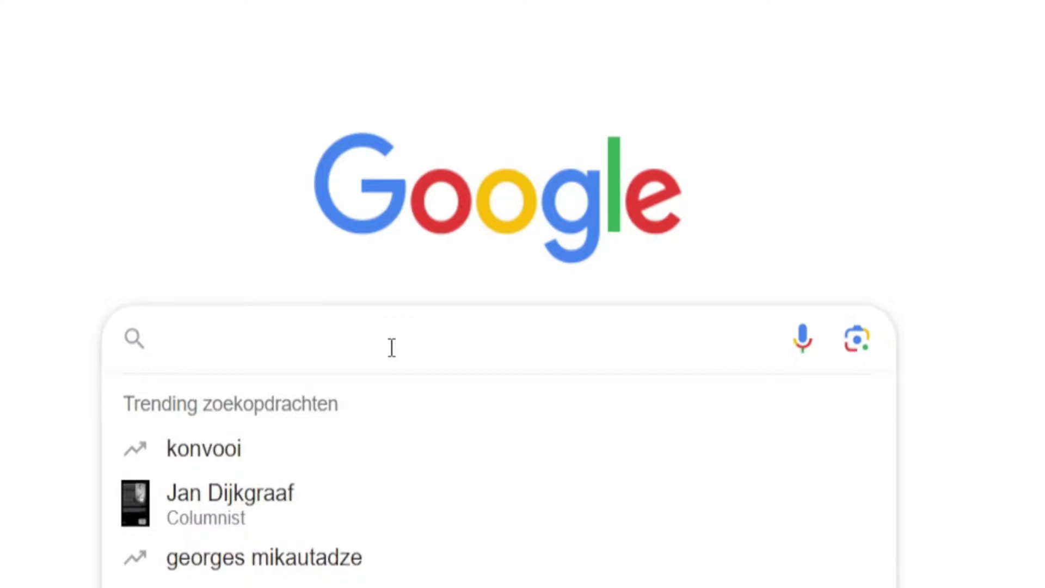
type("quixel")
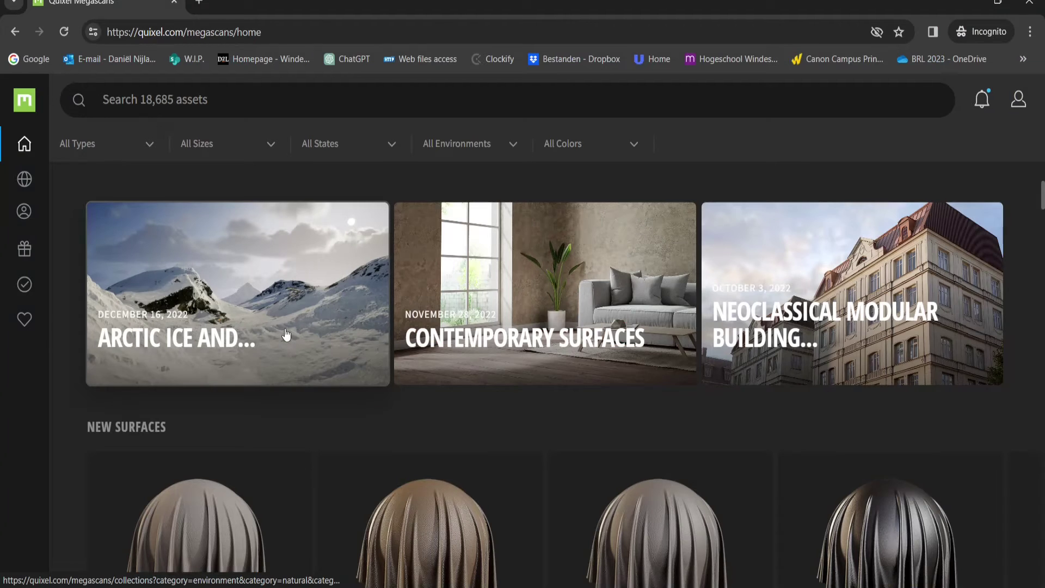
left_click(287, 334)
scroll(420, 345, "down", 10)
left_click(550, 337)
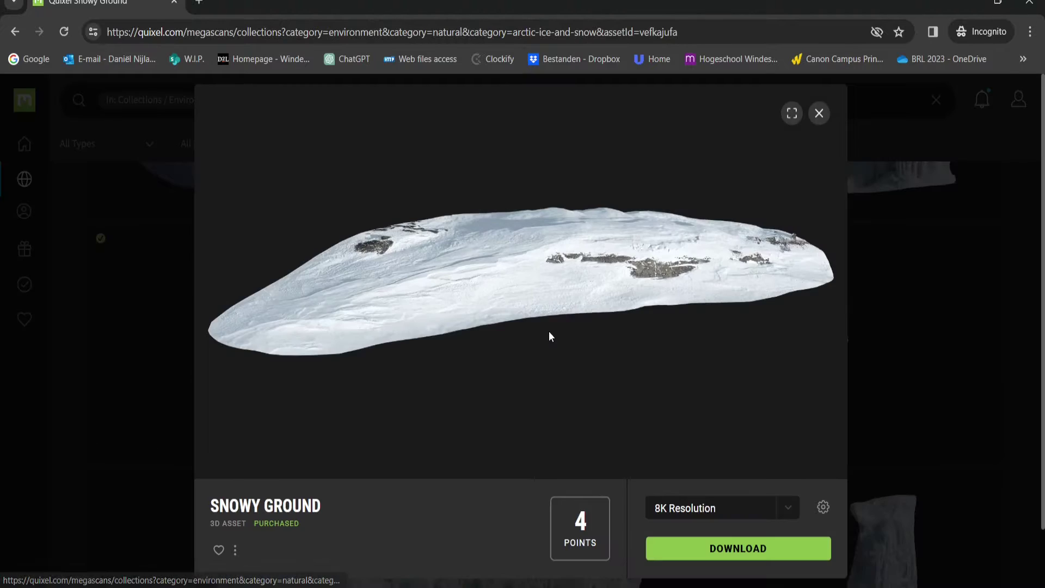
Exclude unneeded texture maps, including Transmission, from the Snowy Ground download settings.
left_click(823, 507)
scroll(589, 227, "down", 1)
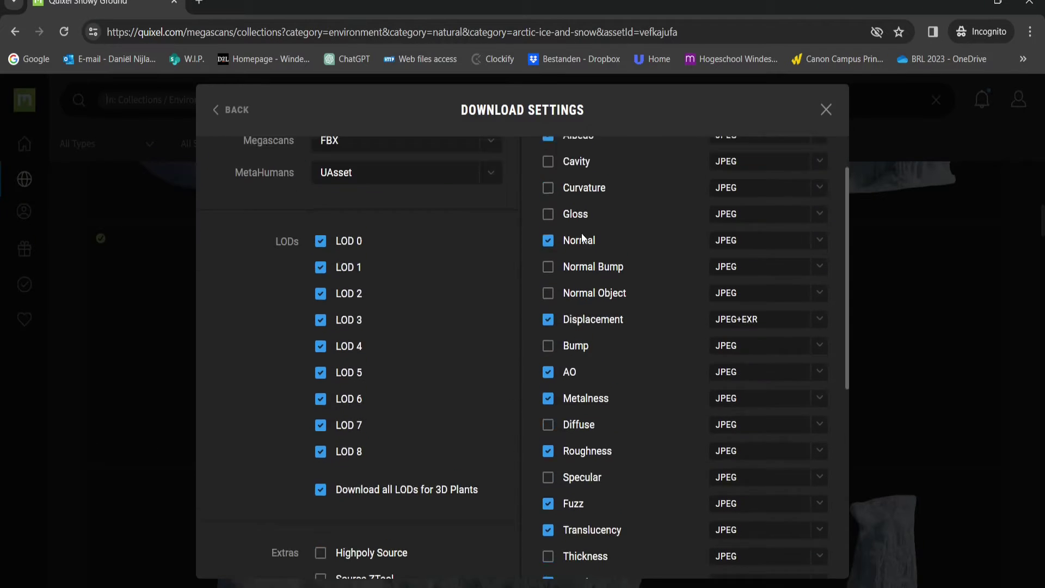
scroll(538, 313, "up", 1)
scroll(548, 348, "down", 1)
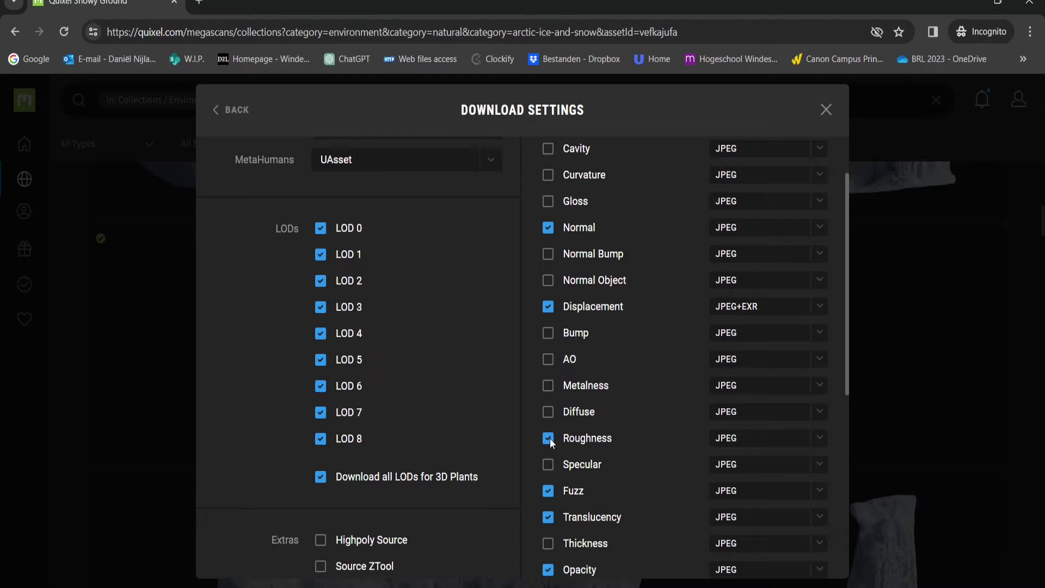
scroll(550, 520, "down", 1)
left_click(547, 497)
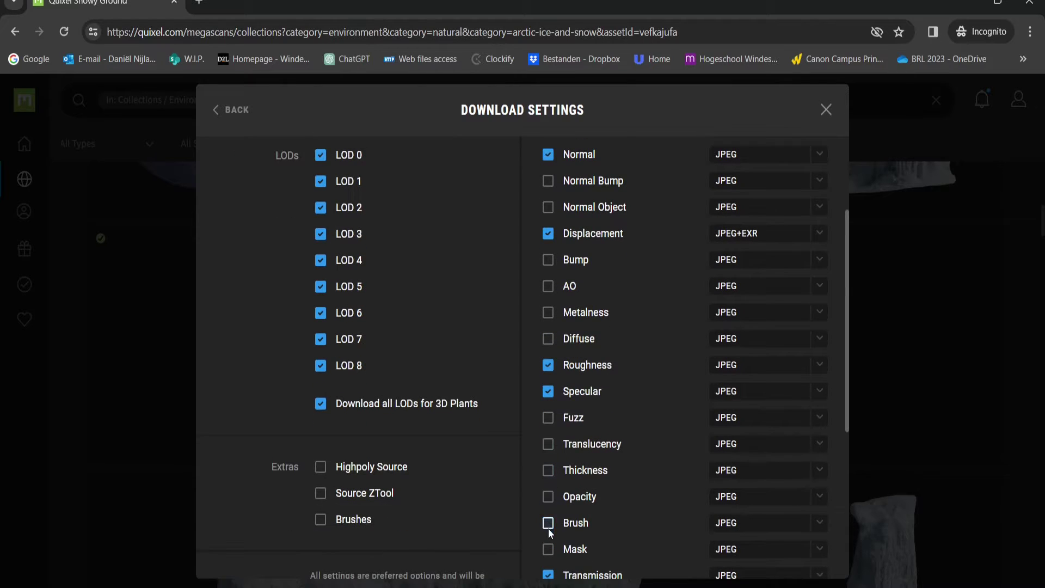
left_click(548, 525)
scroll(548, 527, "down", 1)
left_click(548, 504)
Untick LODs 8, 5 and 4 so only LOD 0–1 are downloaded.
scroll(547, 503, "up", 1)
left_click(321, 365)
left_click(321, 287)
left_click(320, 260)
scroll(321, 305, "up", 2)
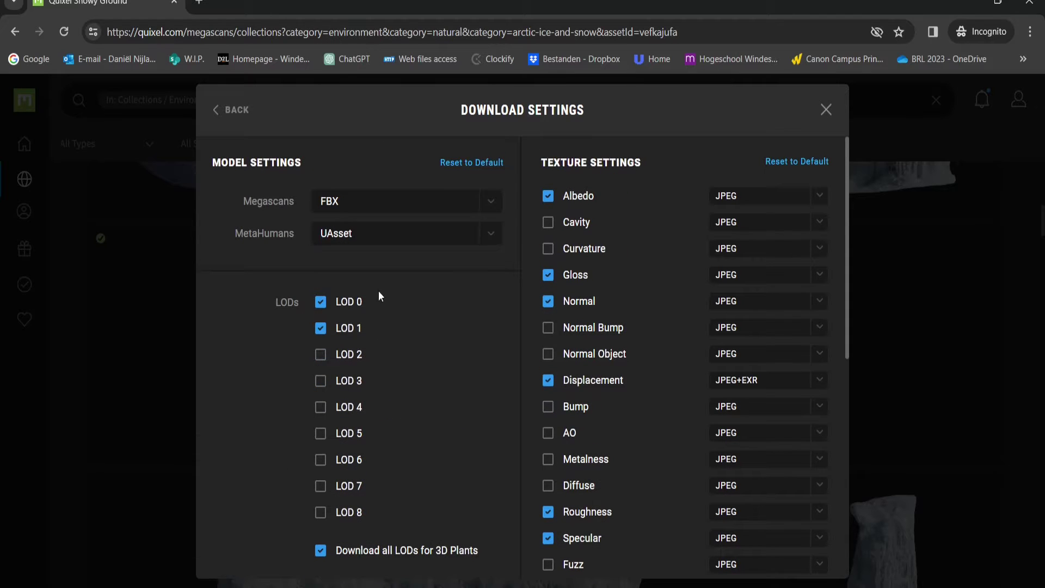
scroll(412, 350, "down", 8)
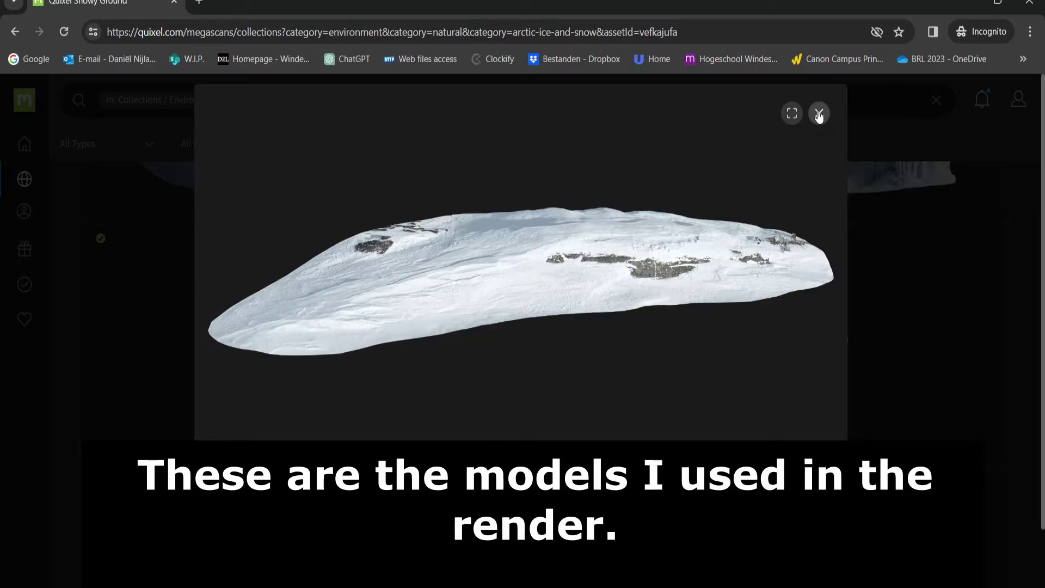
Preview Snow Embankment, Plowed Snow Ground, Snowy Stump and Snowy Rocks Pile in Arctic Ice.
left_click(819, 115)
scroll(474, 311, "down", 5)
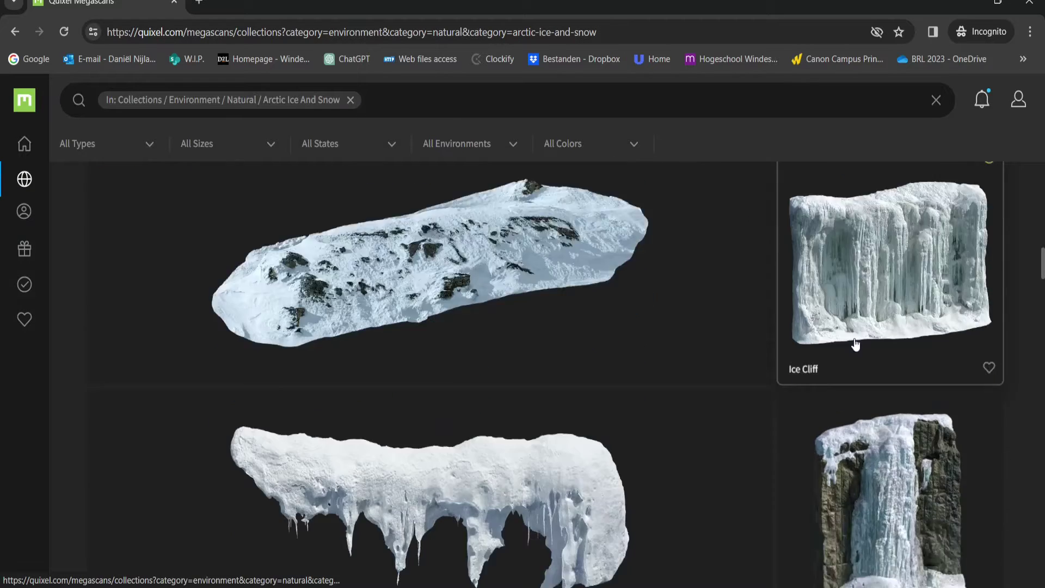
scroll(436, 367, "down", 10)
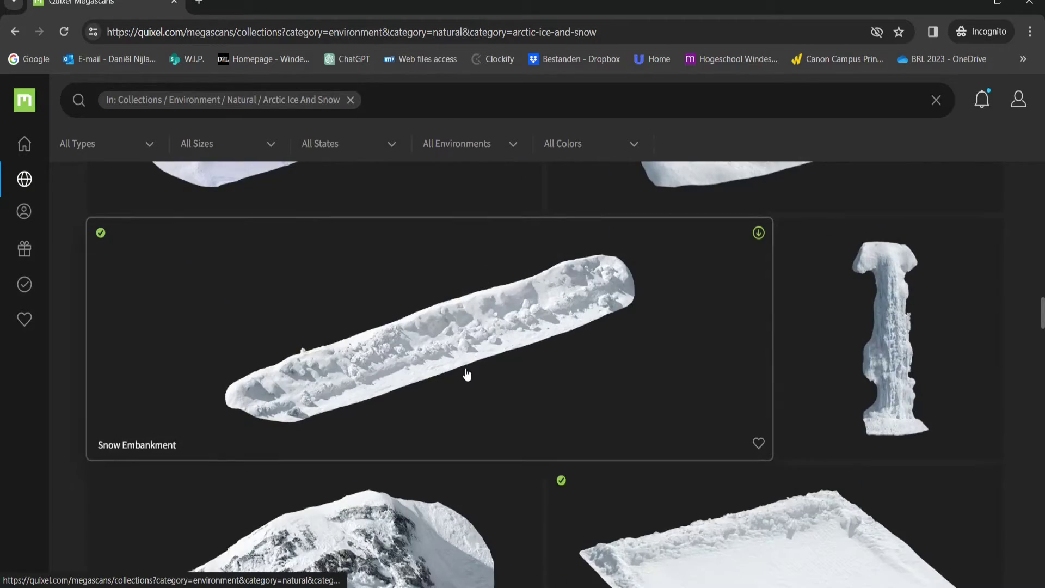
left_click(466, 372)
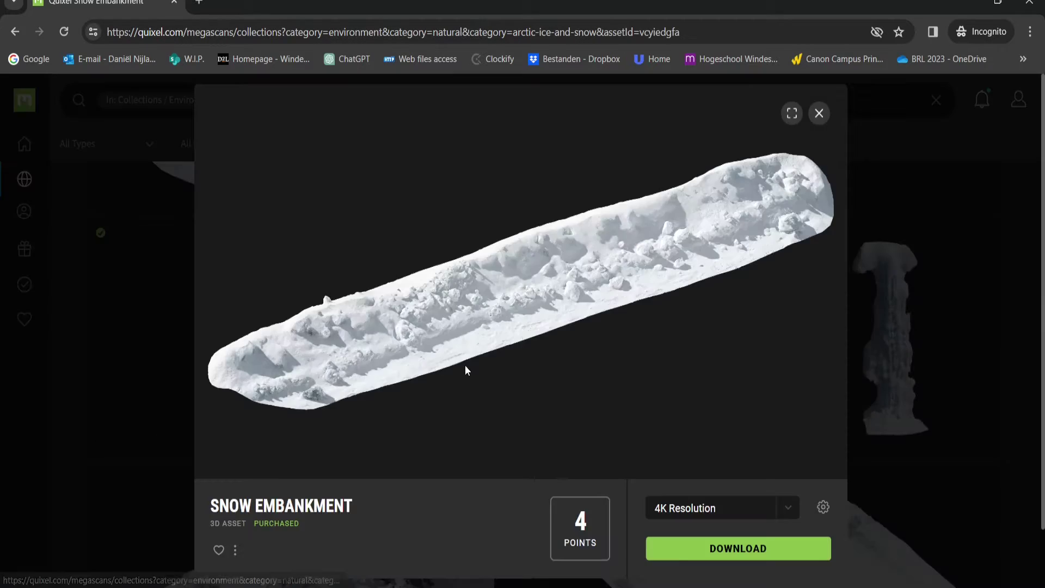
left_click(819, 125)
scroll(681, 384, "down", 4)
left_click(742, 369)
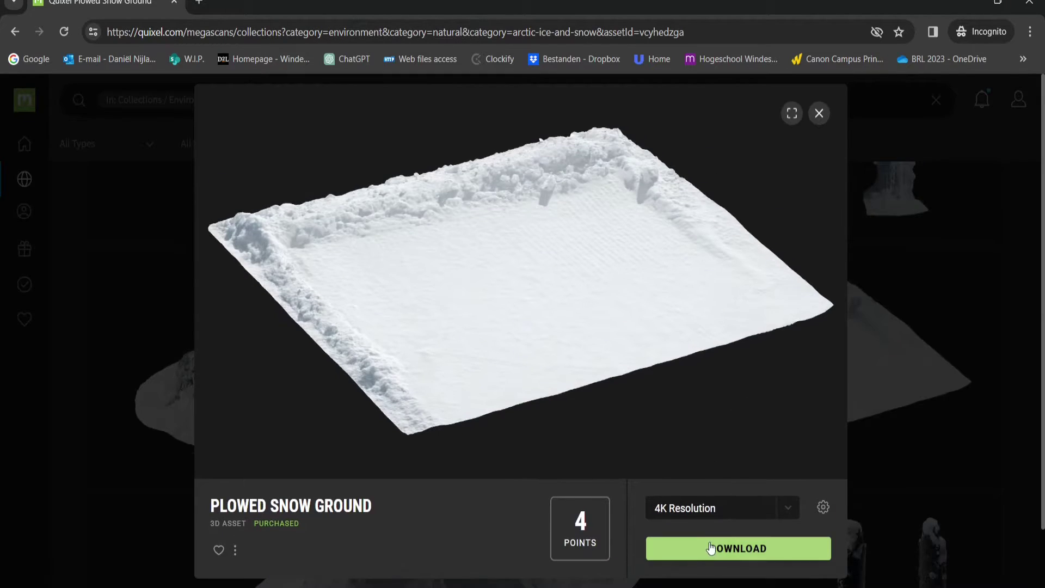
left_click(819, 113)
scroll(737, 369, "down", 4)
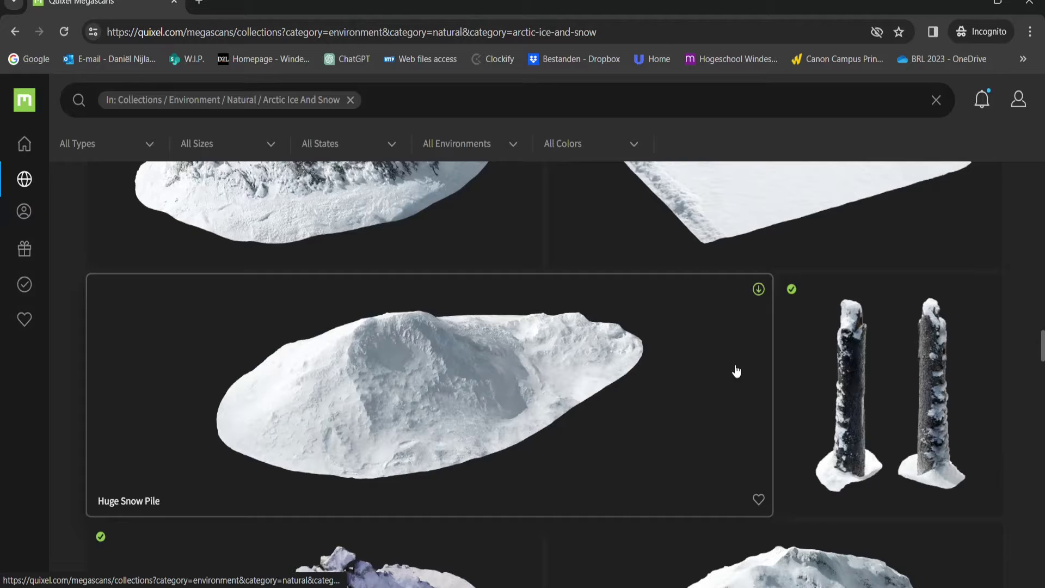
left_click(838, 386)
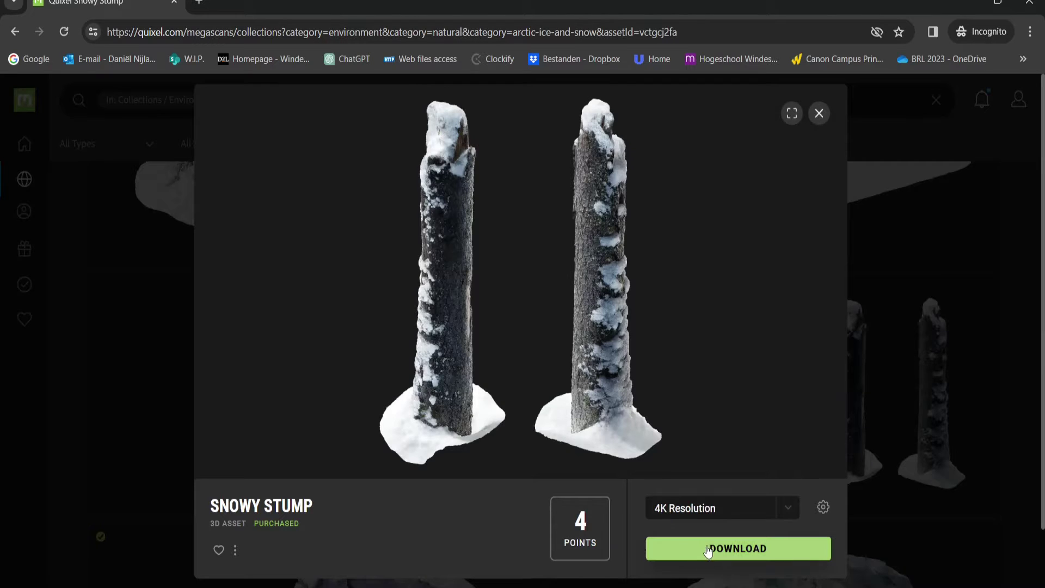
left_click(819, 113)
scroll(283, 360, "down", 5)
left_click(283, 360)
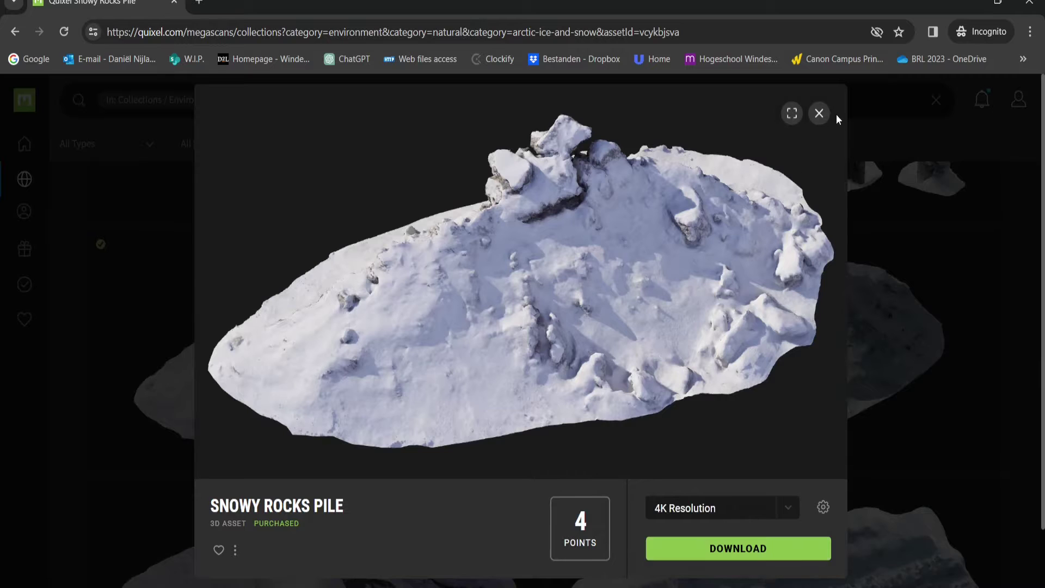
left_click(819, 114)
Check three more Snow Embankment asset previews further down the grid.
scroll(543, 371, "down", 3)
left_click(754, 374)
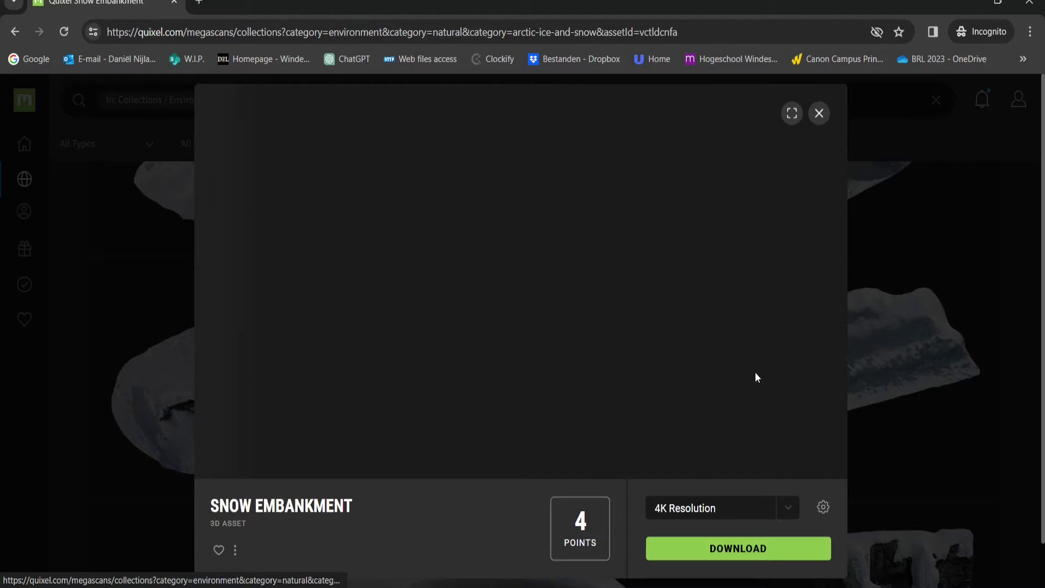
left_click(819, 113)
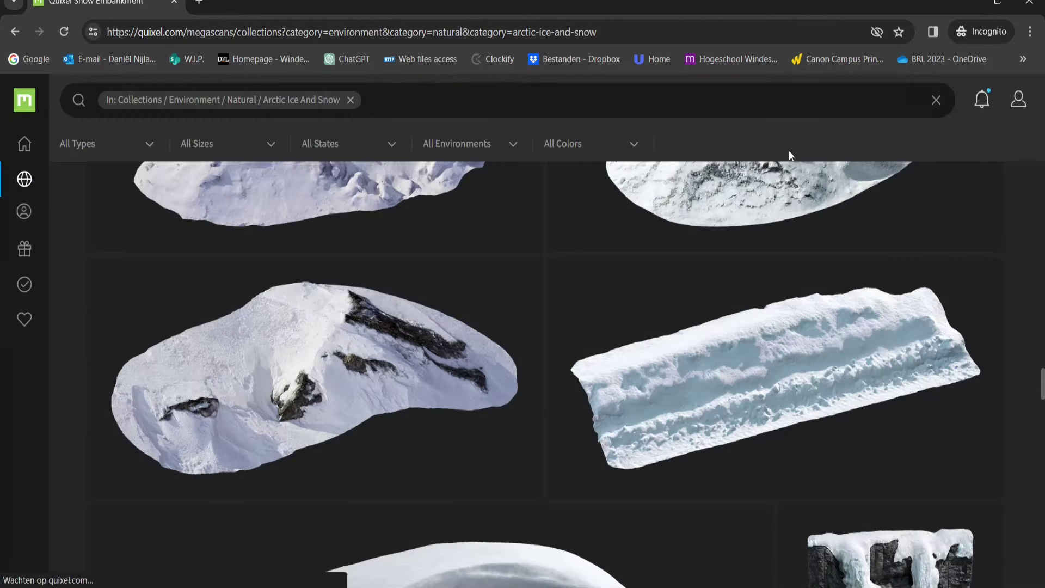
scroll(436, 343, "down", 5)
scroll(425, 436, "down", 4)
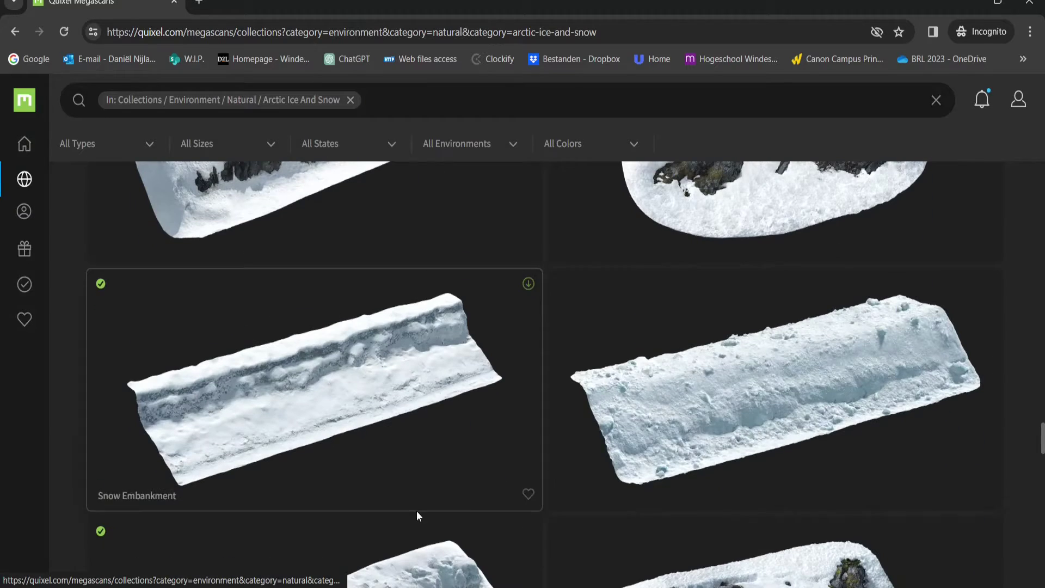
left_click(319, 426)
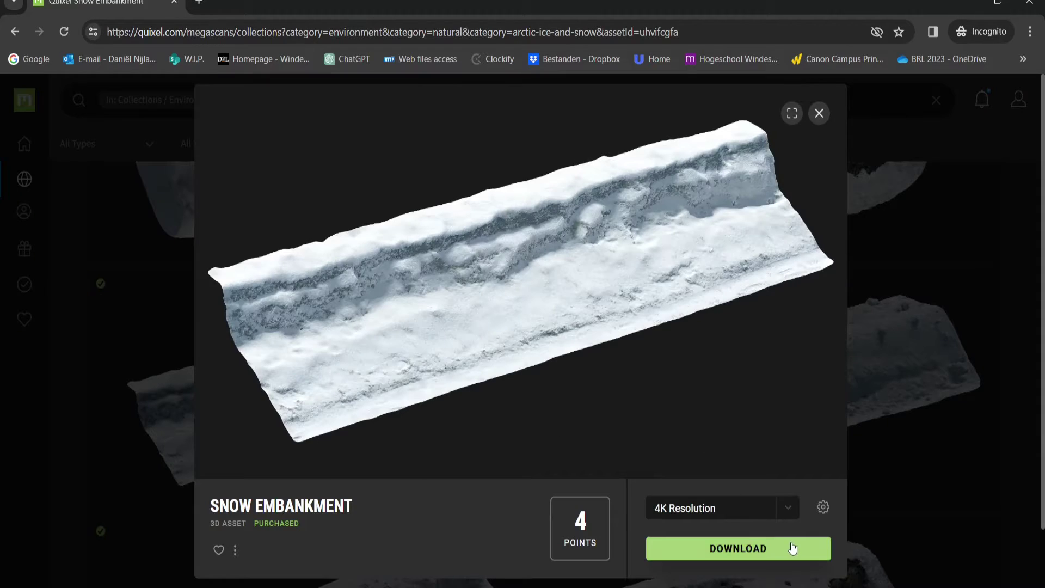
left_click(819, 113)
scroll(653, 272, "down", 5)
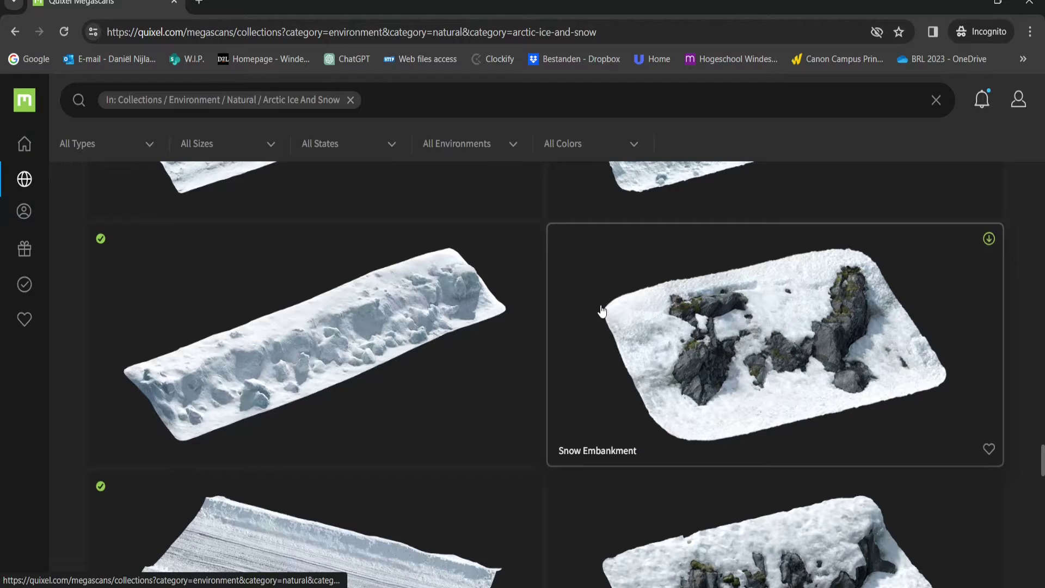
left_click(428, 357)
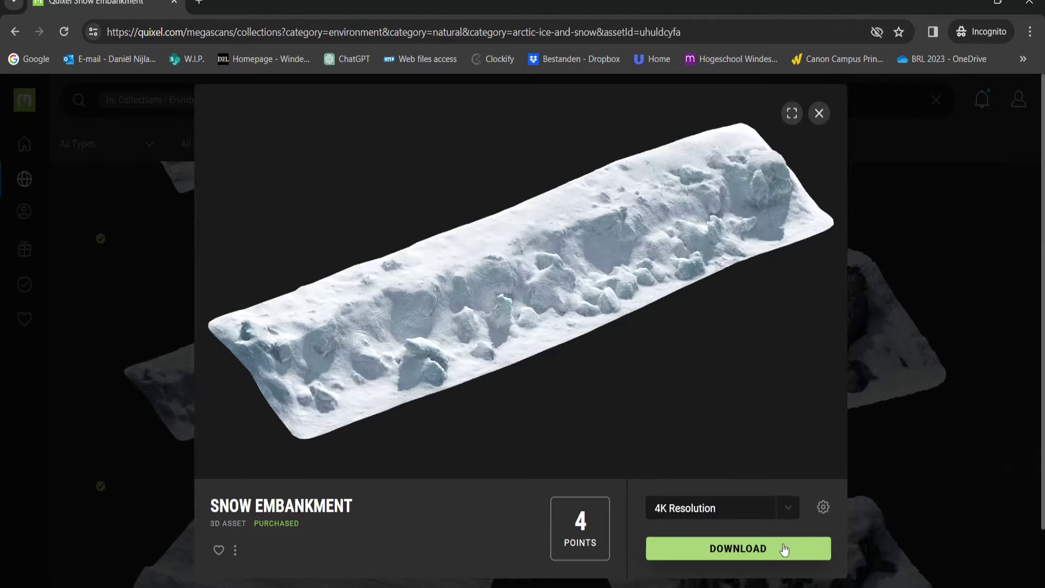
left_click(818, 113)
Inspect Modular Snow Road, then open the Fresh Windswept Snow surface at 4K.
scroll(368, 321, "down", 5)
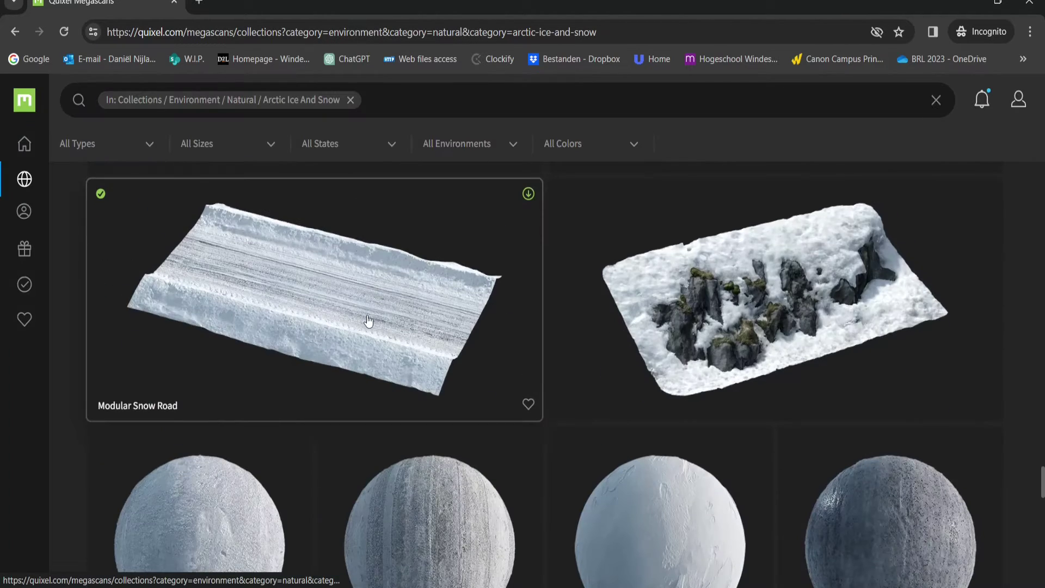
left_click(369, 321)
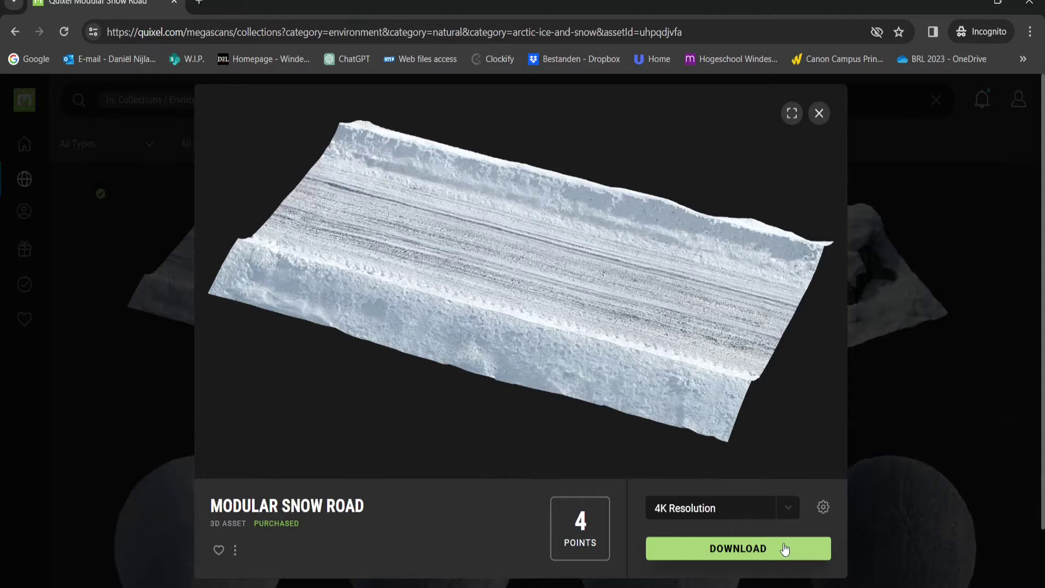
left_click(820, 113)
scroll(578, 299, "down", 5)
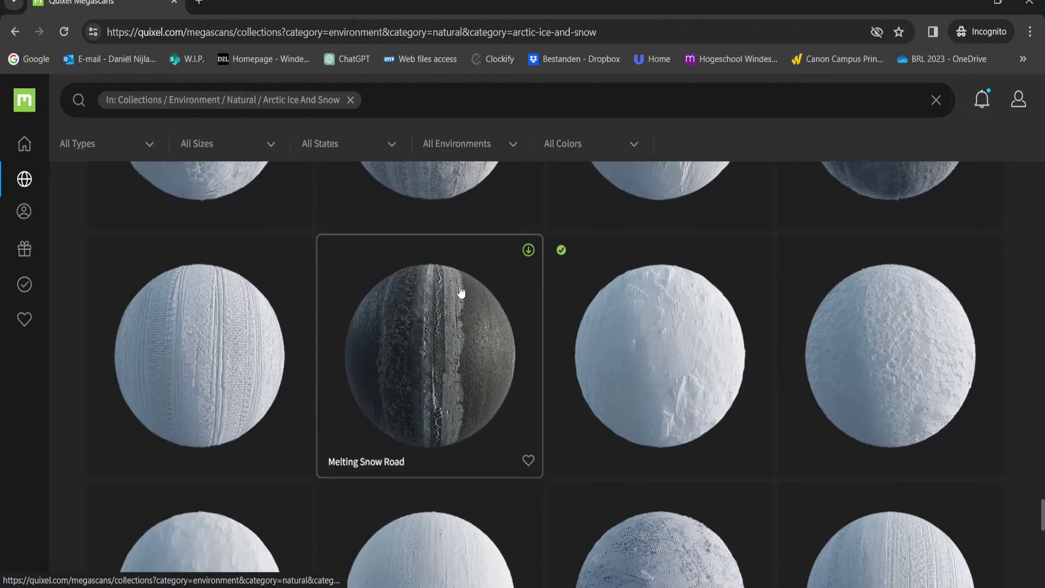
scroll(190, 354, "up", 1)
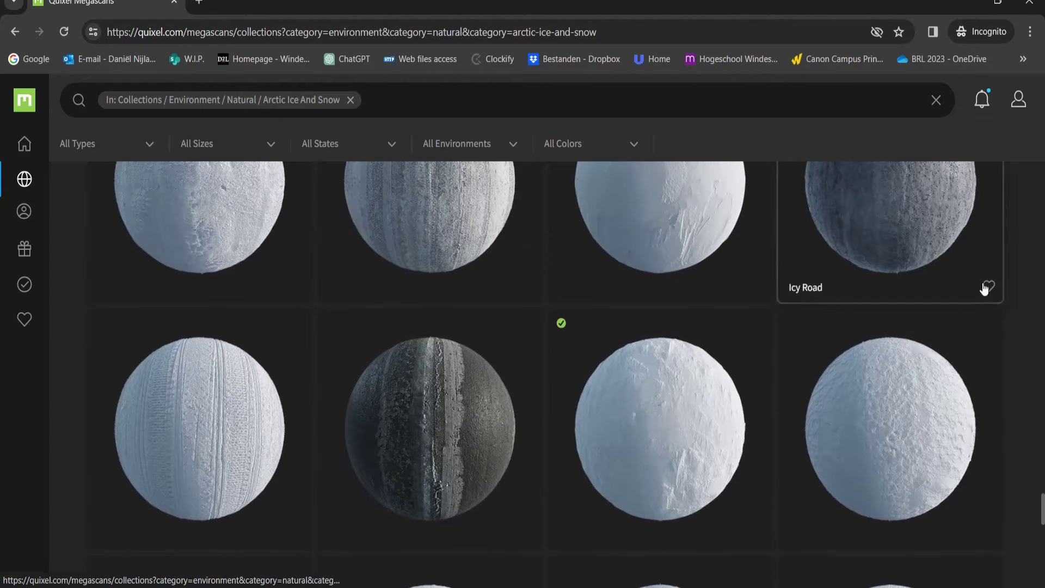
left_click(655, 421)
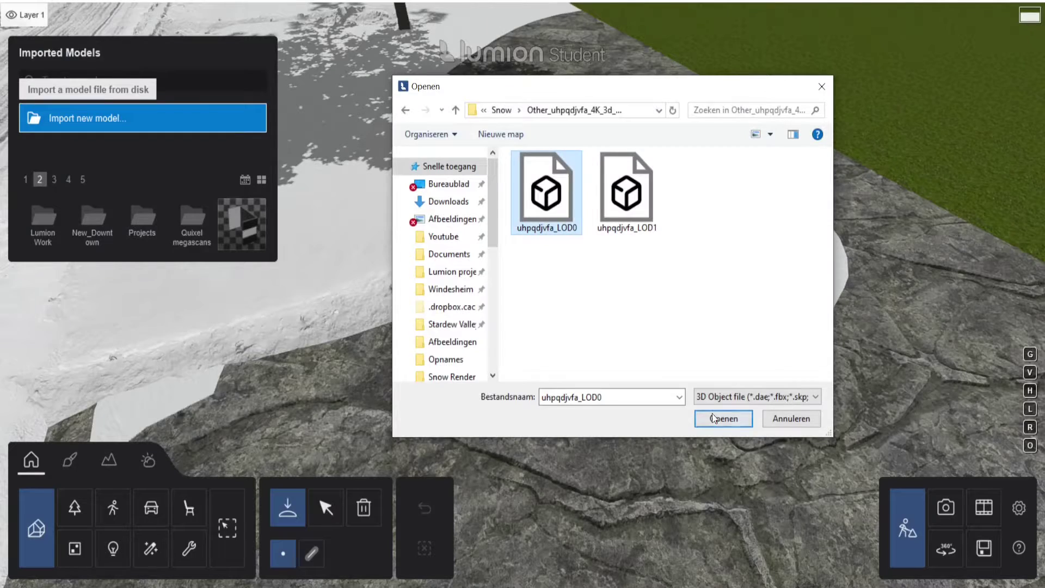
Import the LOD0 snow road, assign its 4K Albedo map, and set displacement to 100%.
left_click(714, 418)
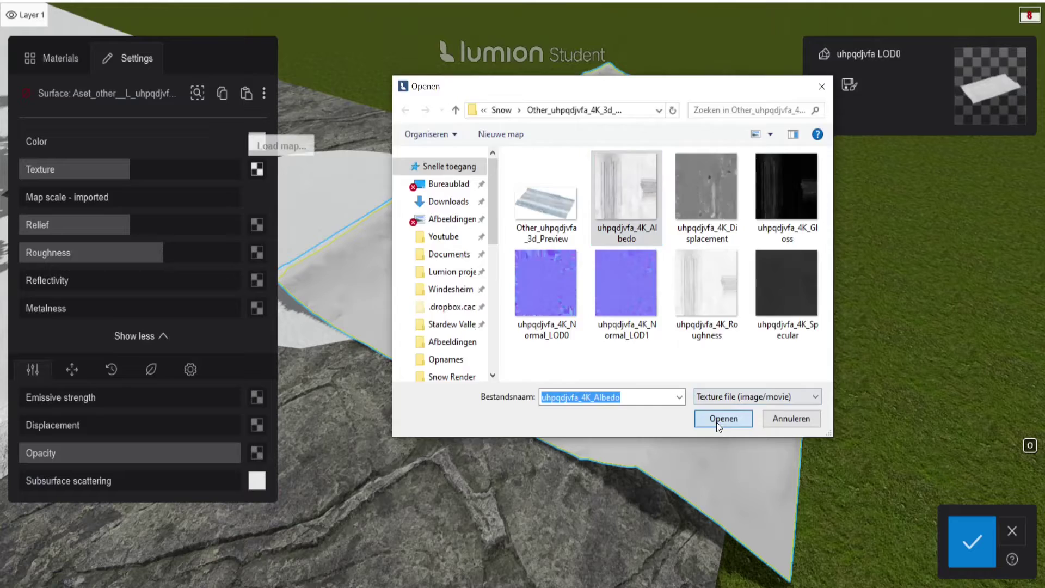
left_click(716, 420)
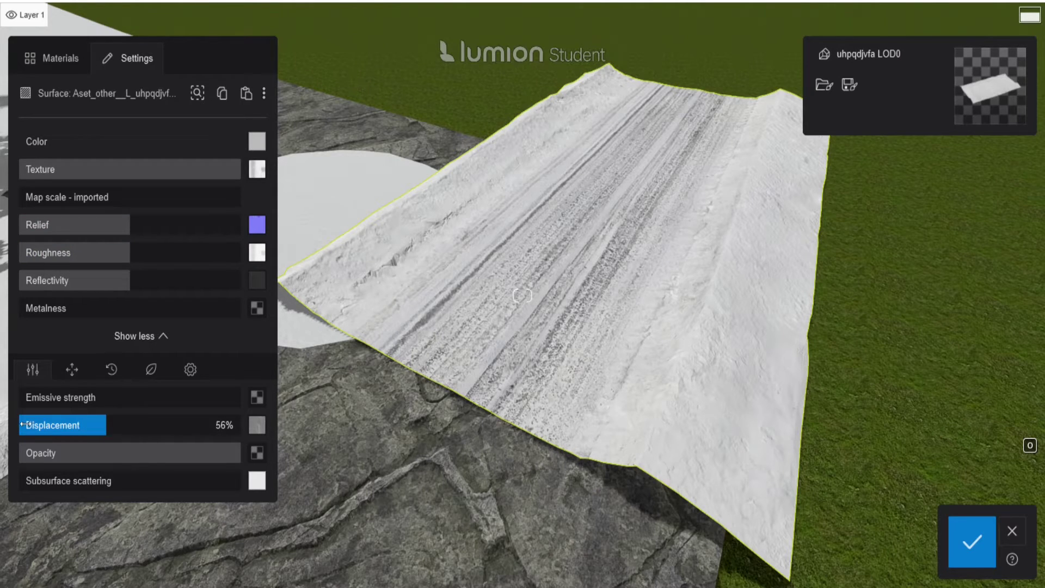
left_click_drag(54, 424, 272, 411)
left_click_drag(743, 489, 905, 479)
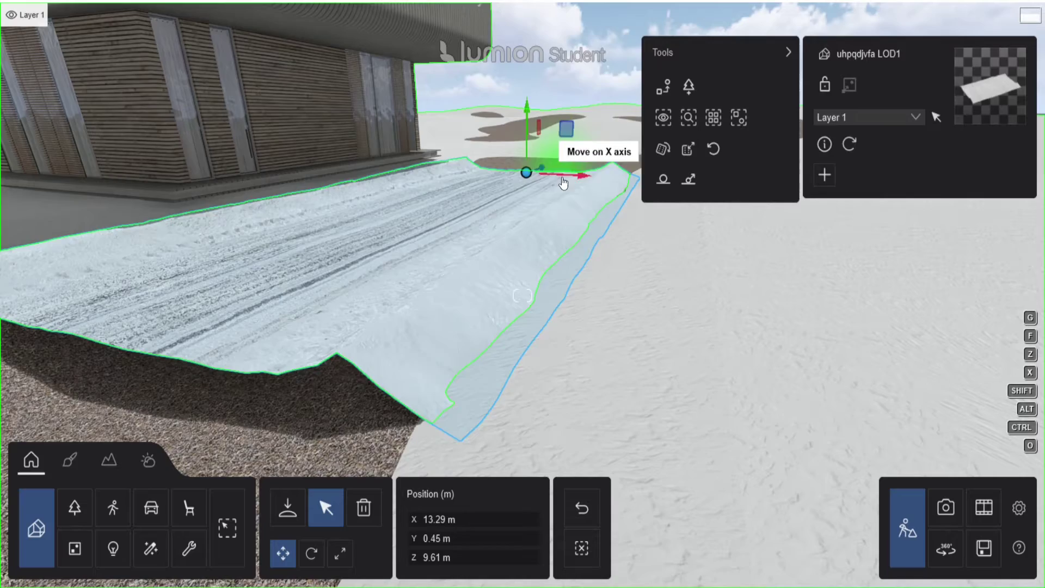
Drag the snow road along X and Z until it lies in front of the villa.
left_click_drag(568, 182, 569, 181)
right_click_drag(569, 181, 733, 238)
key("s")
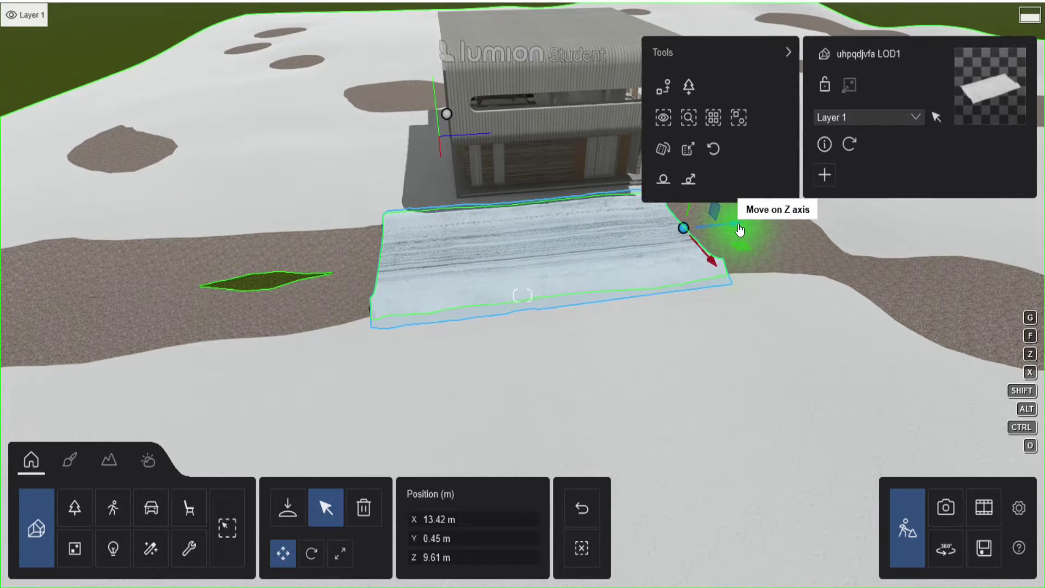
left_click_drag(740, 230, 460, 267)
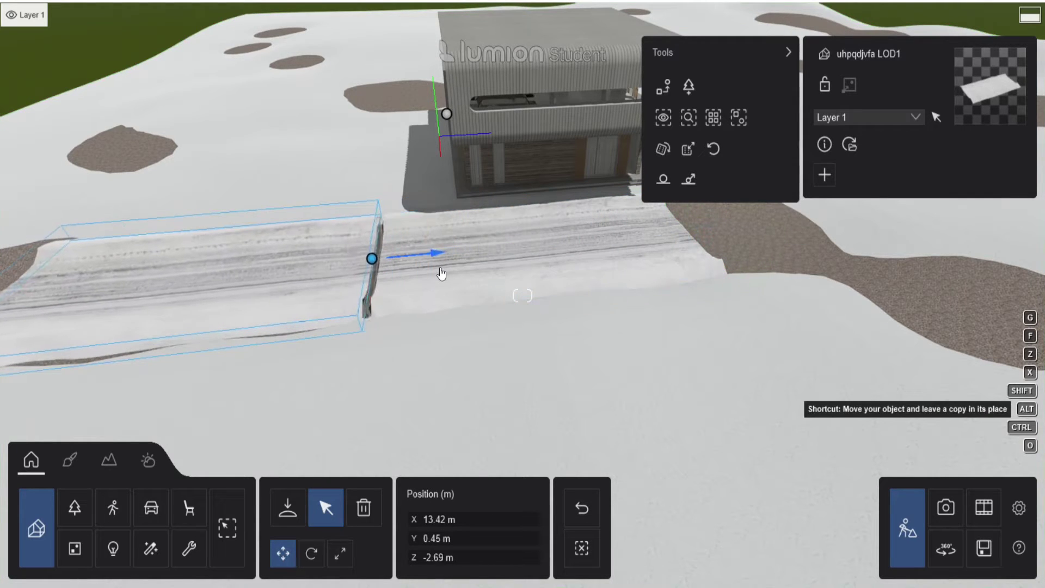
right_click_drag(446, 269, 360, 248)
Place a Quixel snow bank model from Imported Models beside the road.
key("w")
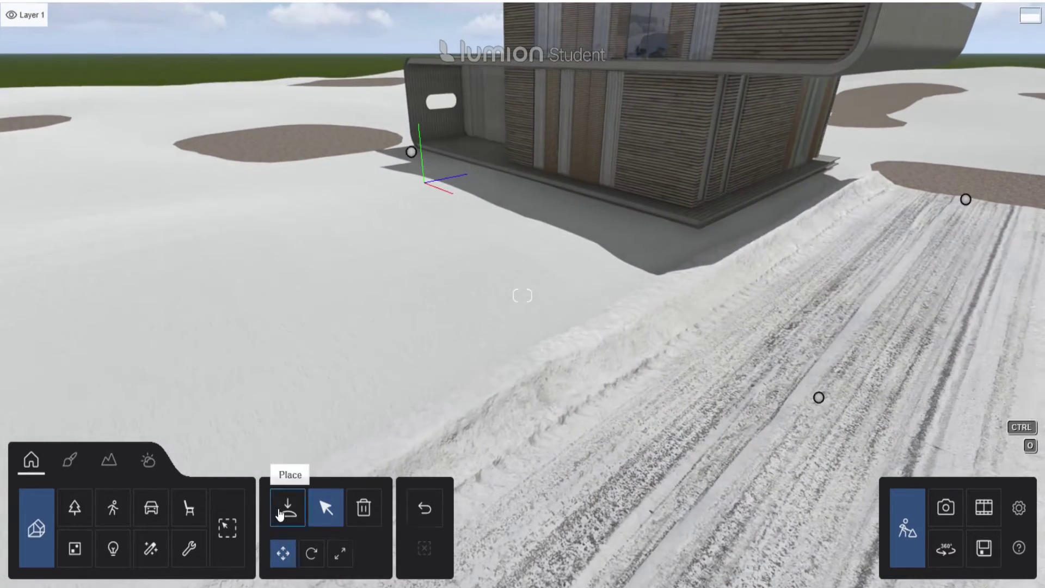
left_click(279, 514)
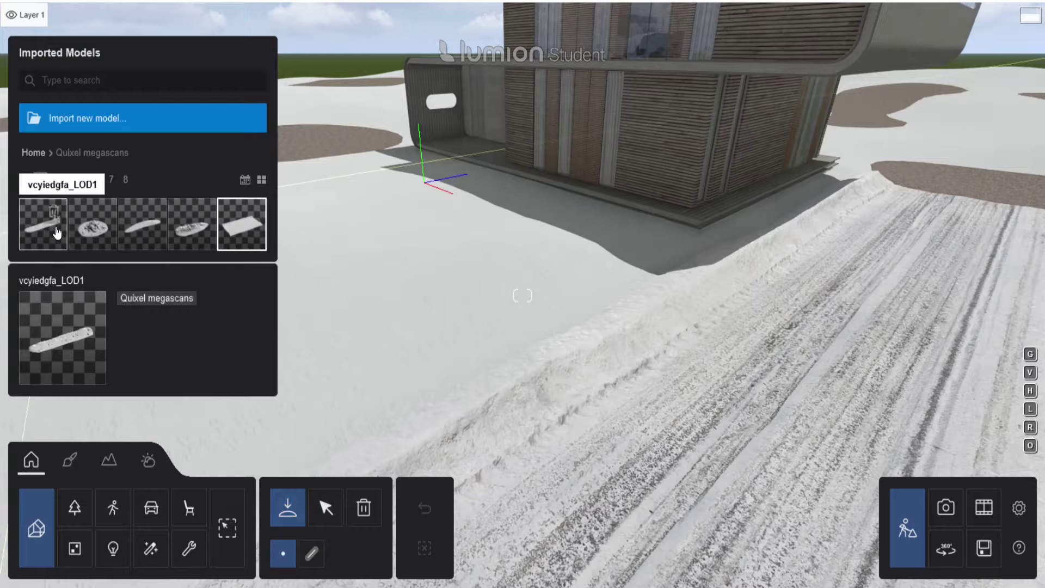
left_click(529, 332)
mouse_move(515, 315)
right_mouse_down()
mouse_move(521, 306)
mouse_move(502, 306)
right_mouse_up()
left_click(500, 296)
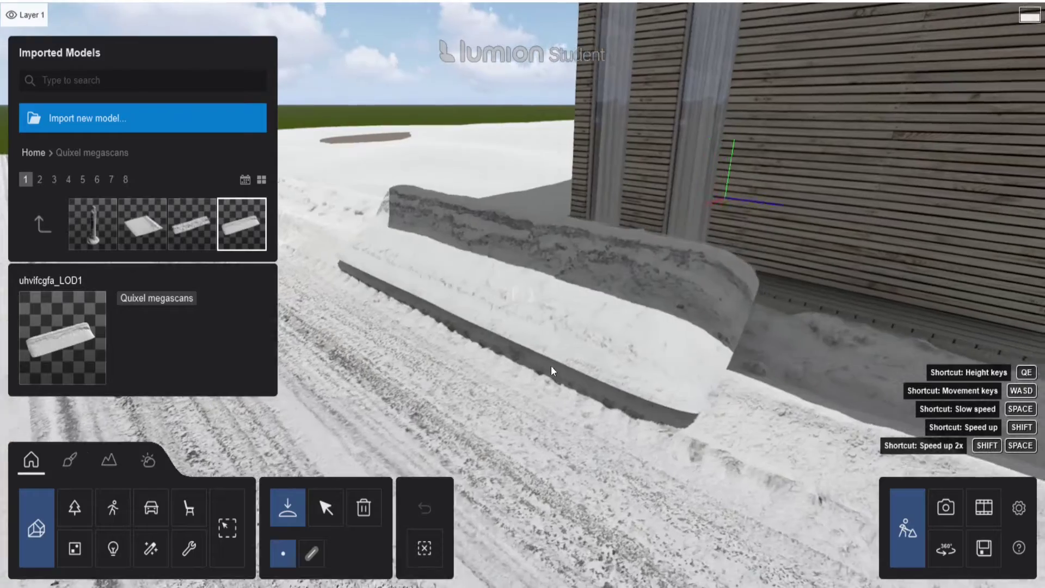
right_click_drag(551, 365, 593, 299)
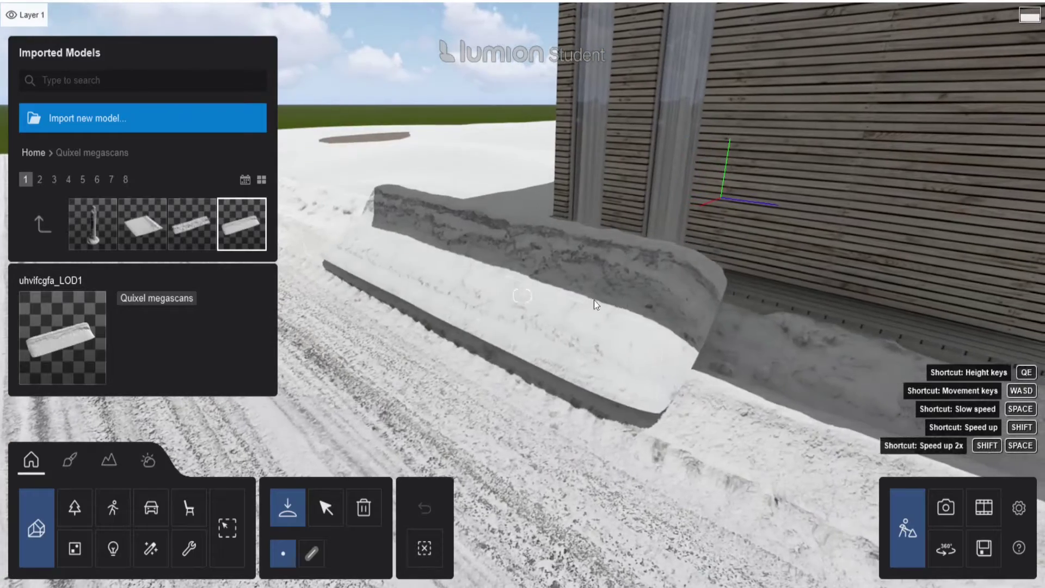
Place a second snow bank and slide the vcyiedgfa bank along the road edge.
left_click(554, 345)
right_click_drag(597, 344, 557, 282)
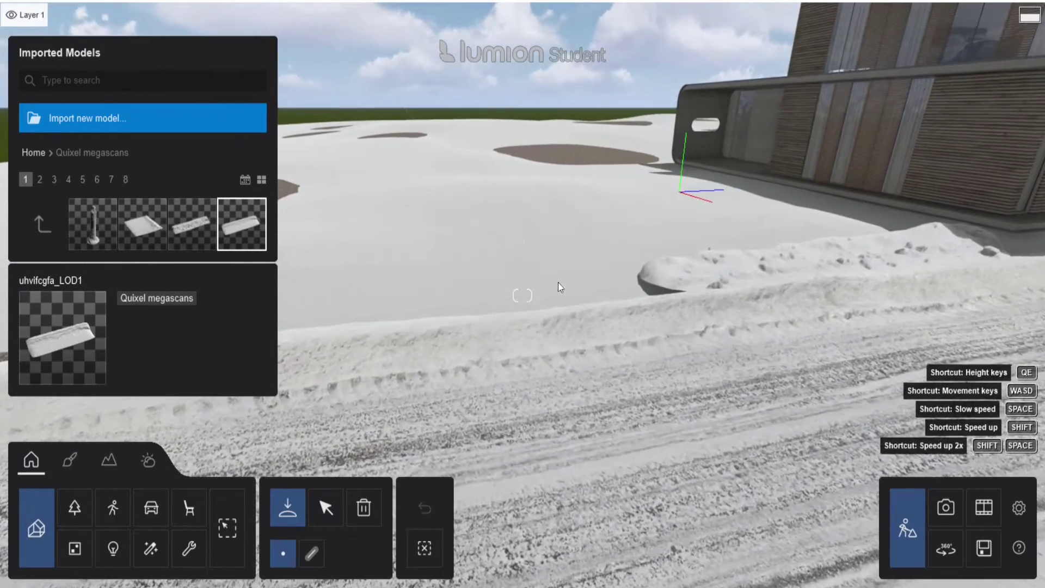
left_click(528, 291)
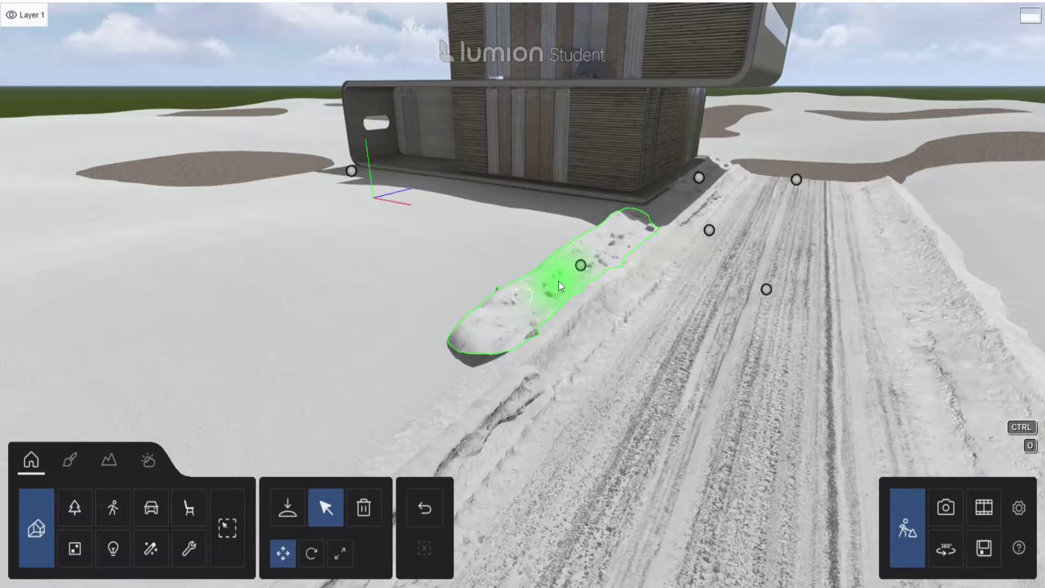
left_click(544, 262)
right_click_drag(543, 261, 643, 304)
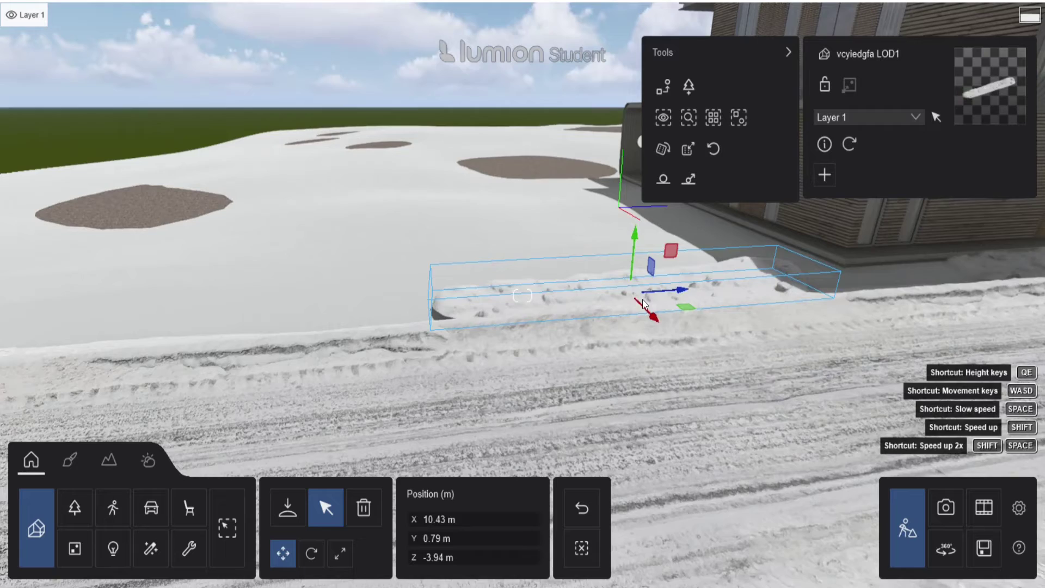
left_click_drag(644, 304, 320, 330)
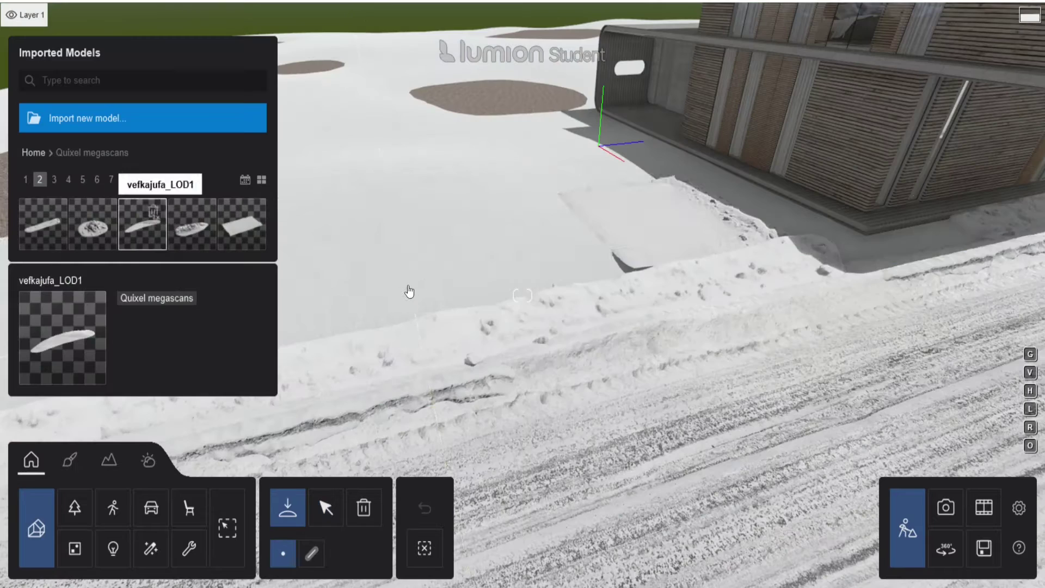
Rotate the placed snow drift, then select the vefkajufa drift.
key("w")
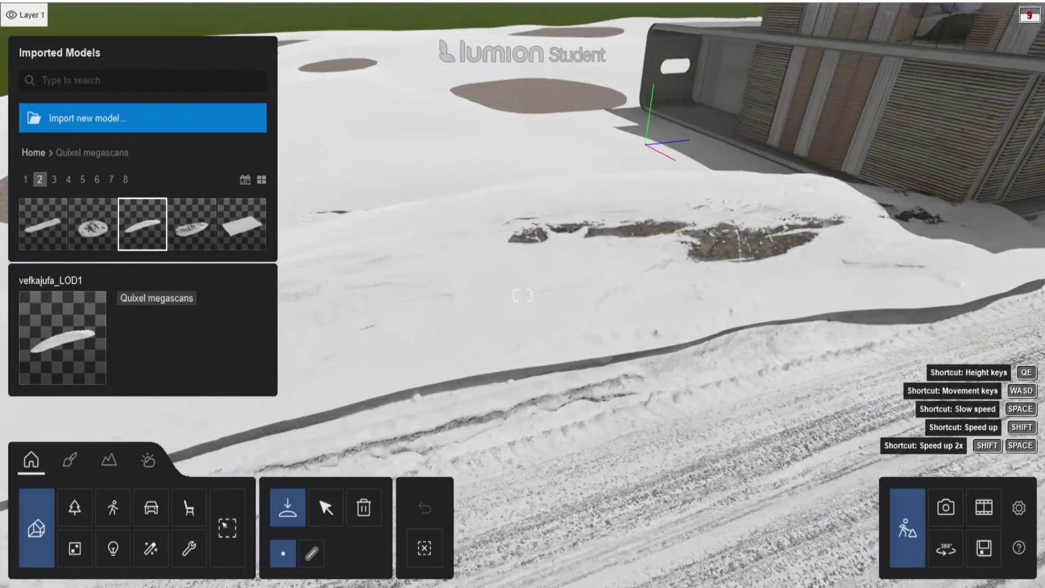
key("s")
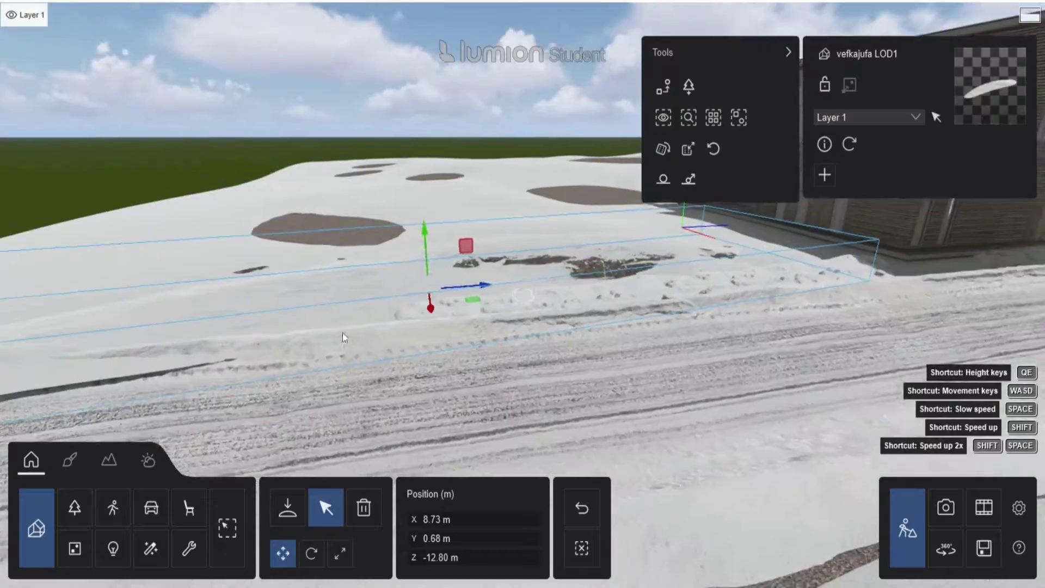
key("r")
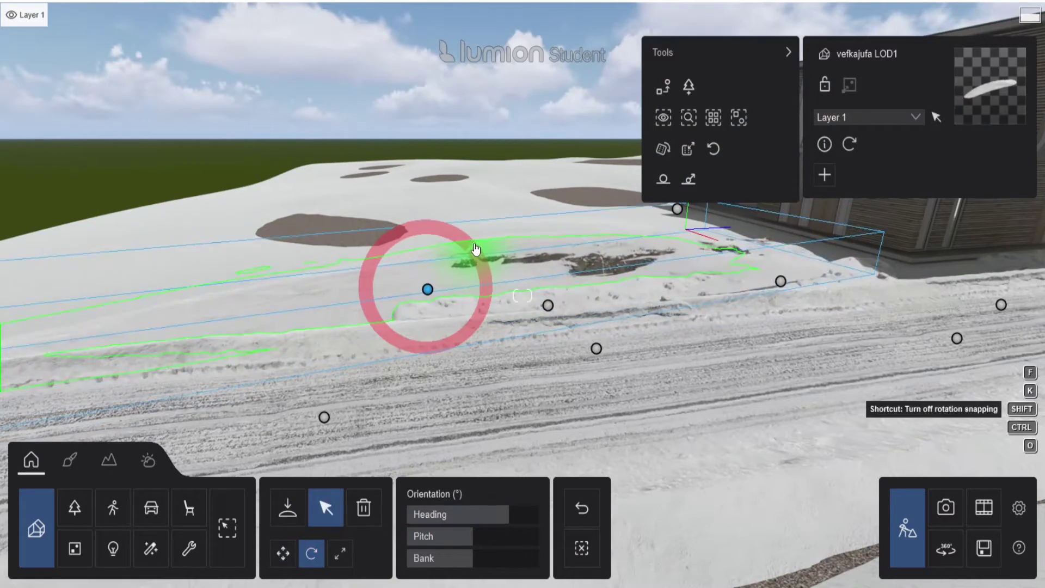
left_click(468, 246)
left_click(283, 553)
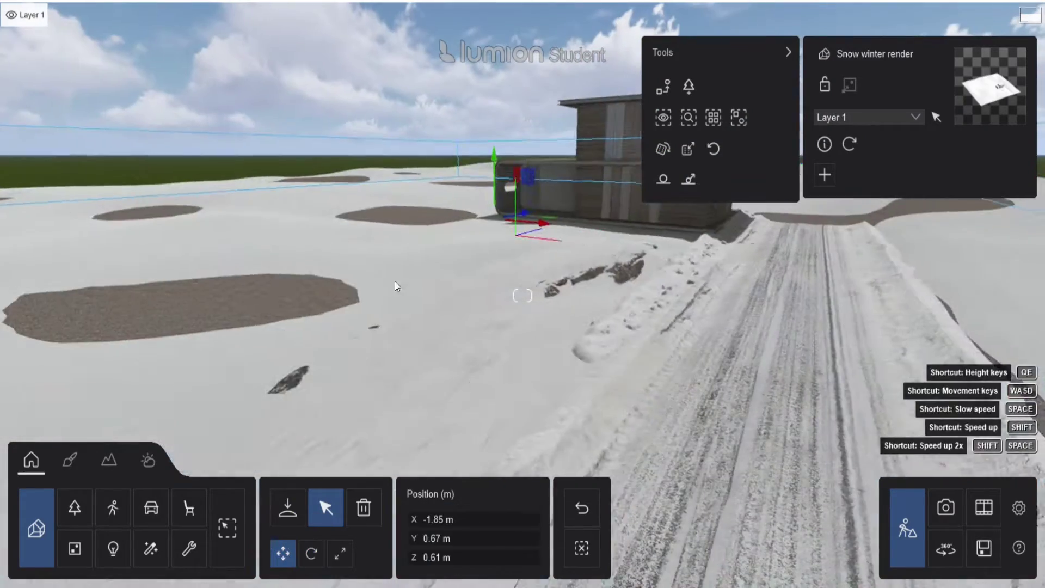
left_click(525, 330)
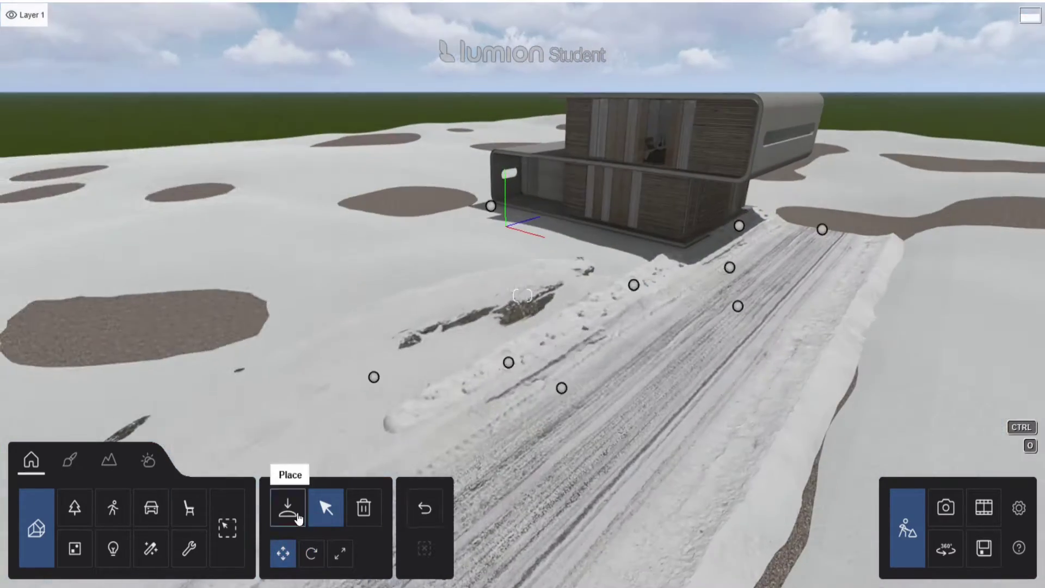
Place snow drifts against the villa's base and corner, lowering one slightly.
left_click(288, 509)
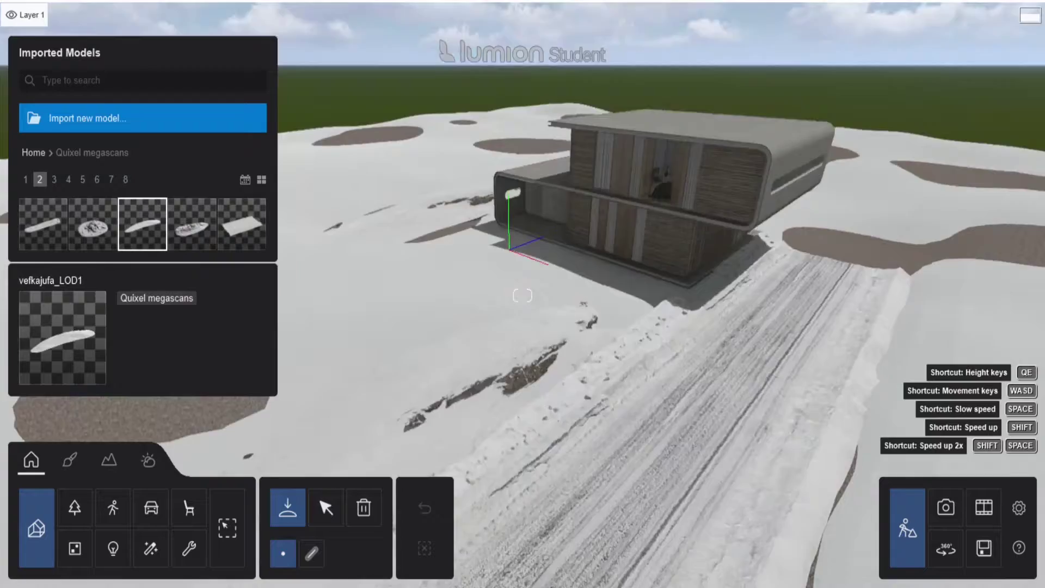
key("w")
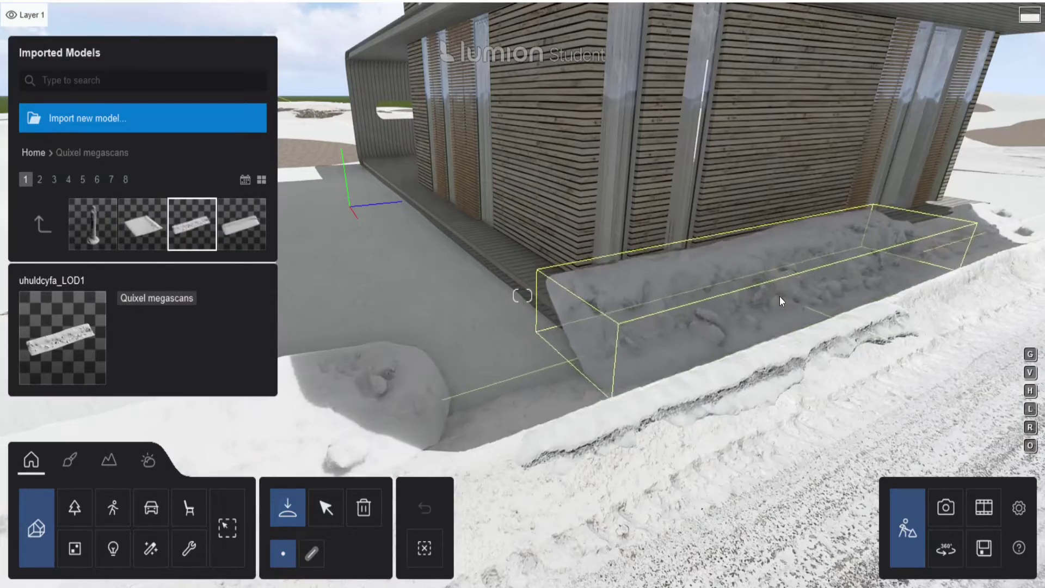
left_click(782, 301)
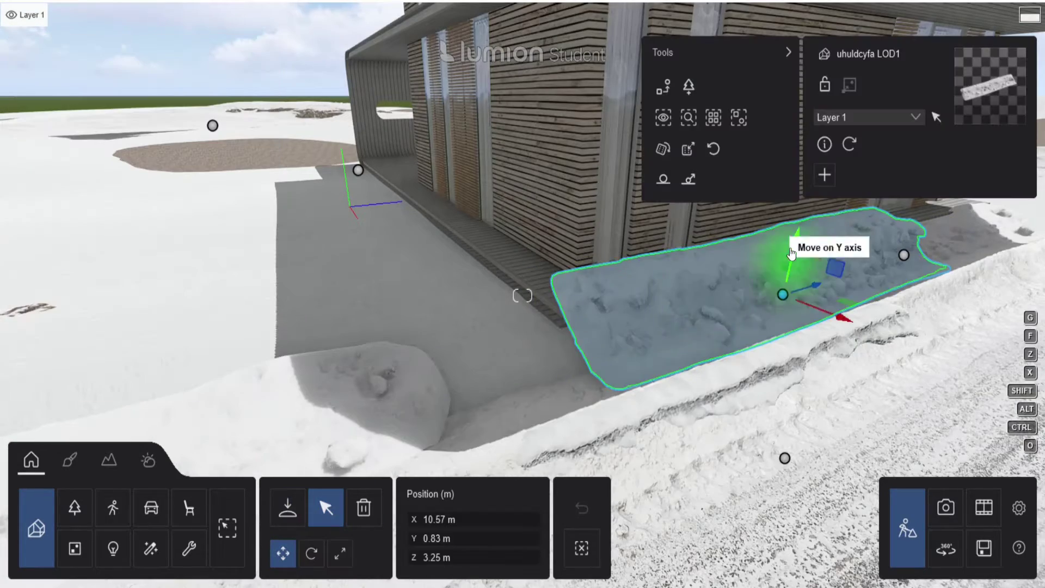
left_click(373, 276)
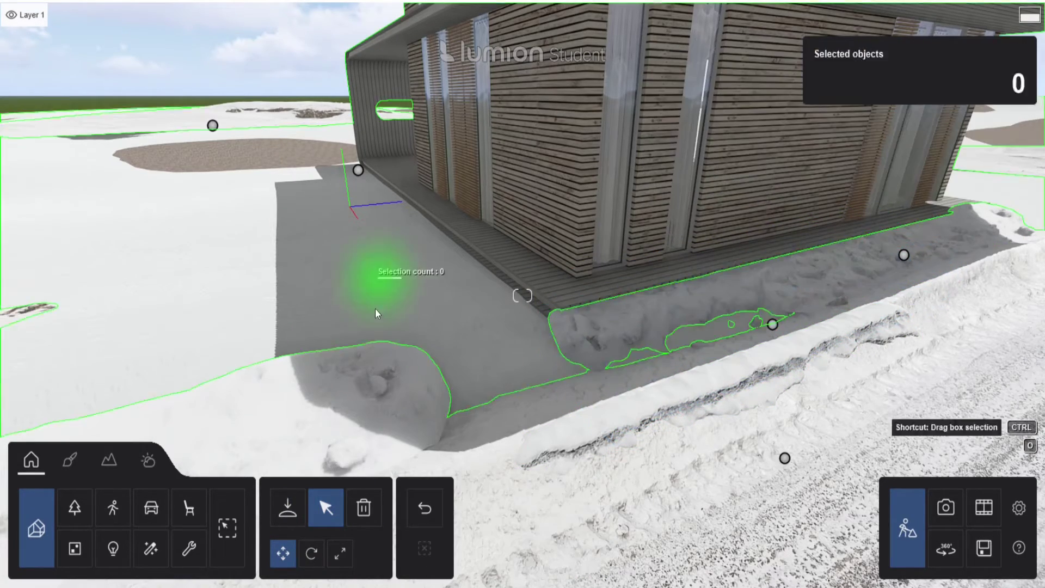
left_click(287, 509)
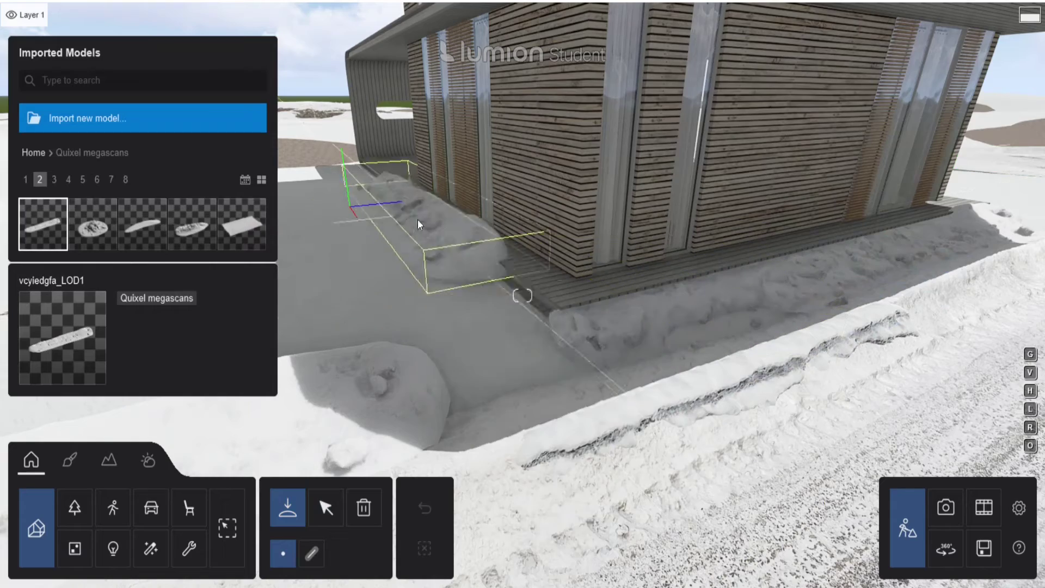
left_click(440, 237)
left_click_drag(446, 194, 440, 196)
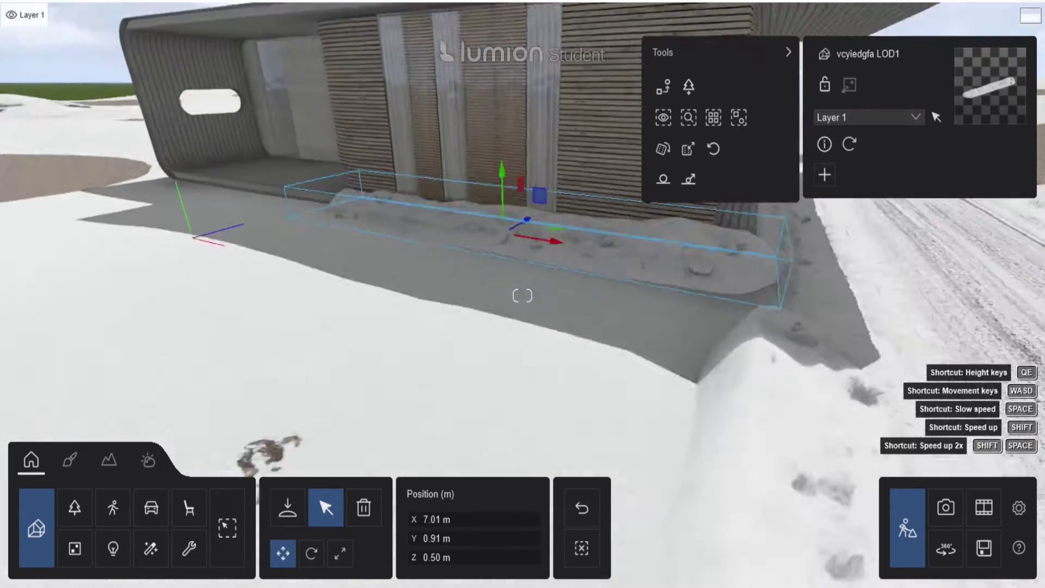
Add another snow drift along the building front and rotate it into place.
left_click(311, 553)
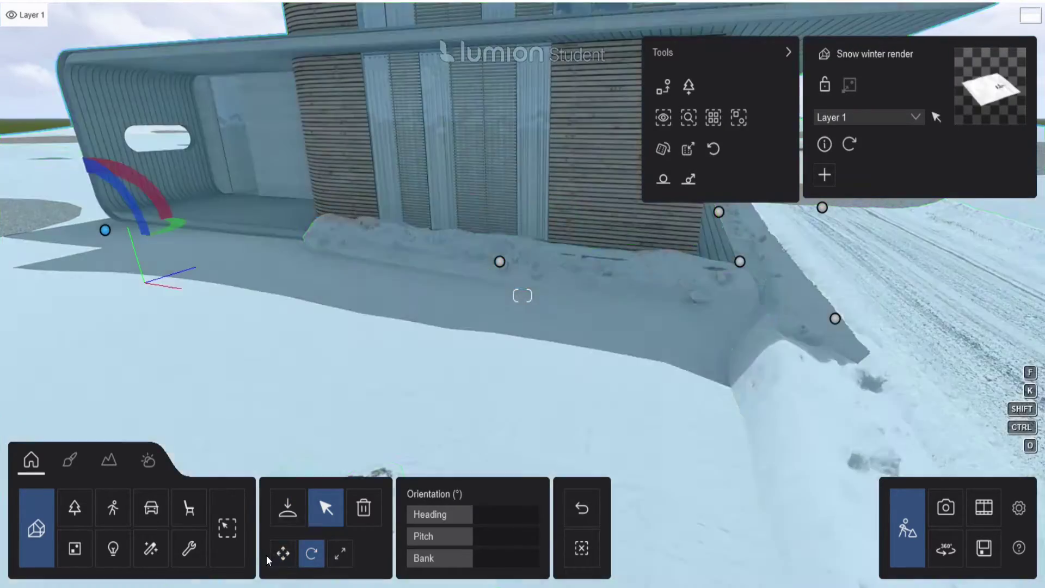
left_click(283, 554)
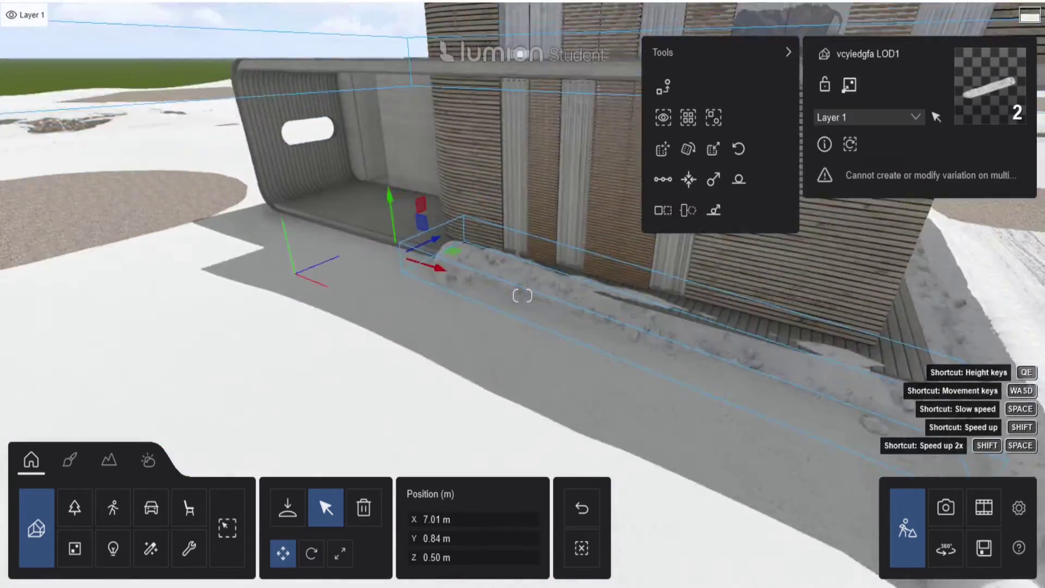
left_click(288, 508)
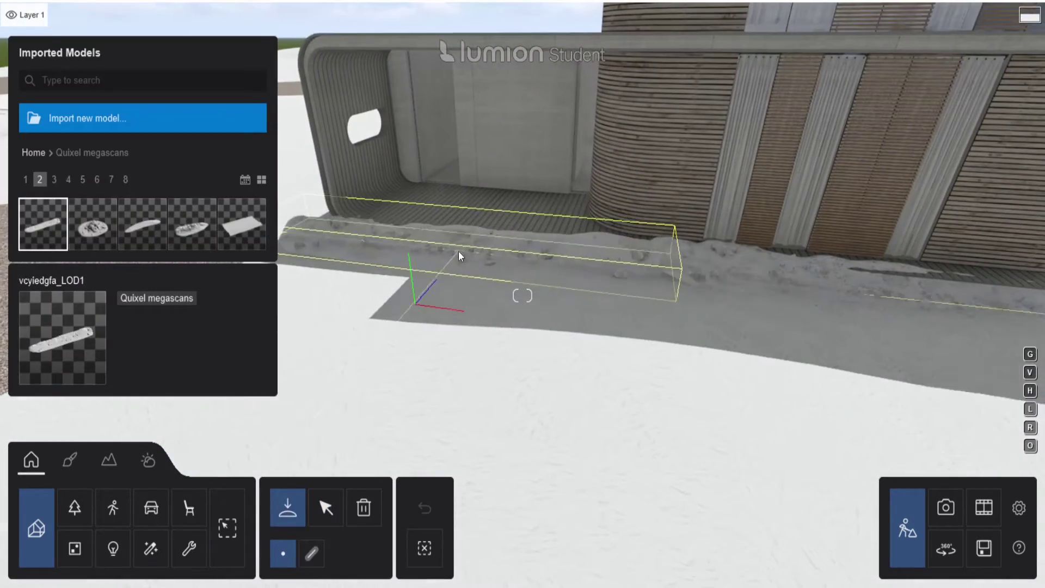
left_click(478, 252)
left_click(311, 553)
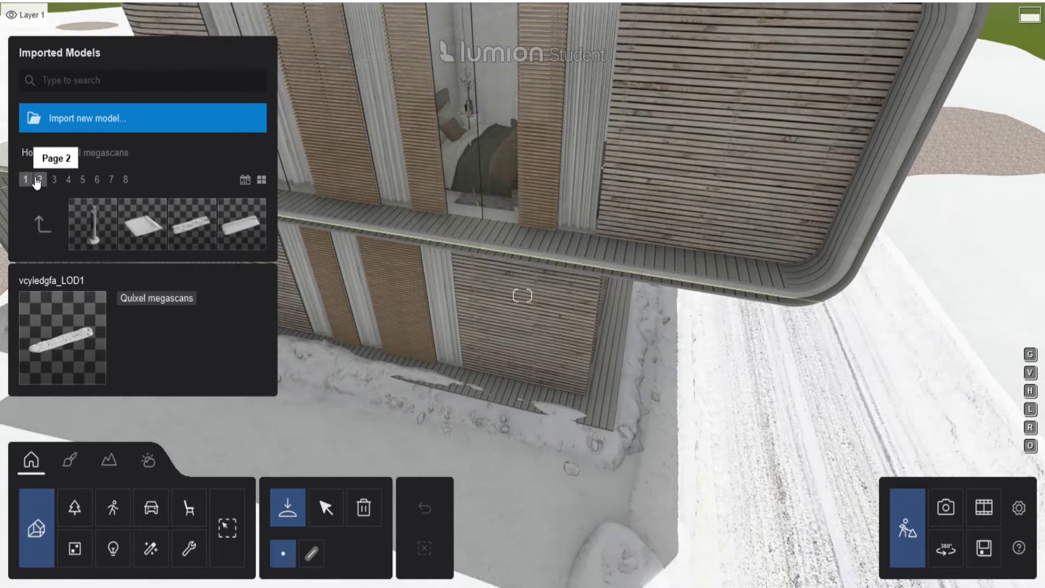
Lay vcyhedzga_LOD1 snow strips along the balcony ledge, enlarging and copying them to fit.
left_click(37, 182)
left_click(528, 231)
left_click(340, 554)
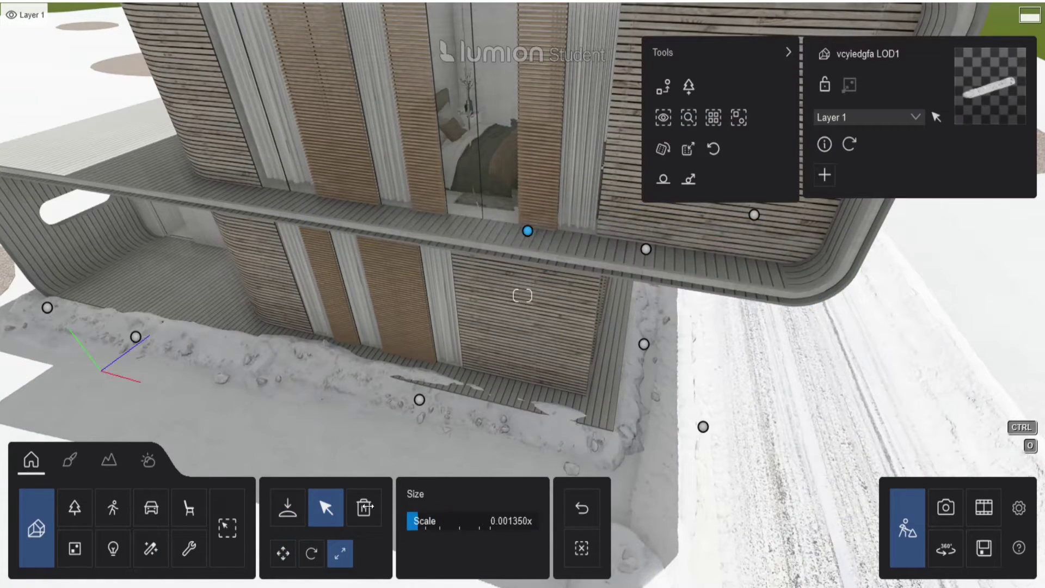
left_click_drag(367, 506, 442, 516)
left_click_drag(561, 248, 265, 199, "alt")
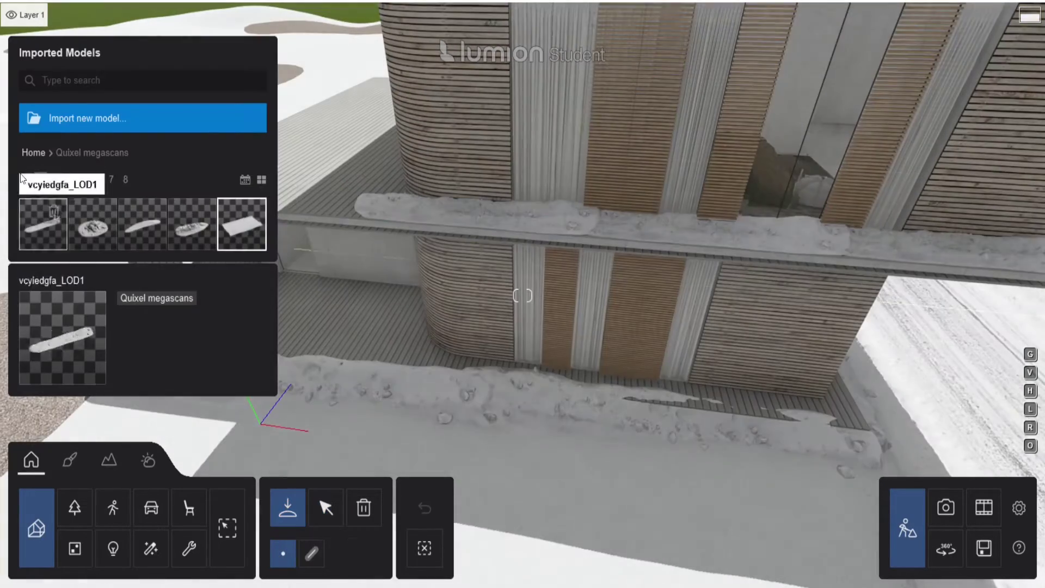
right_click_drag(544, 187, 485, 185)
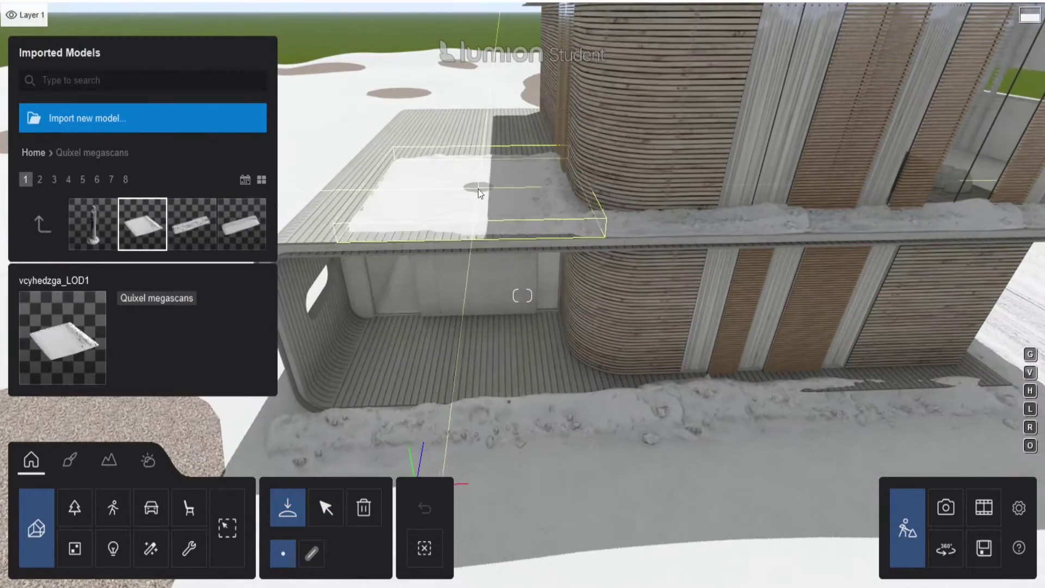
left_click(479, 190)
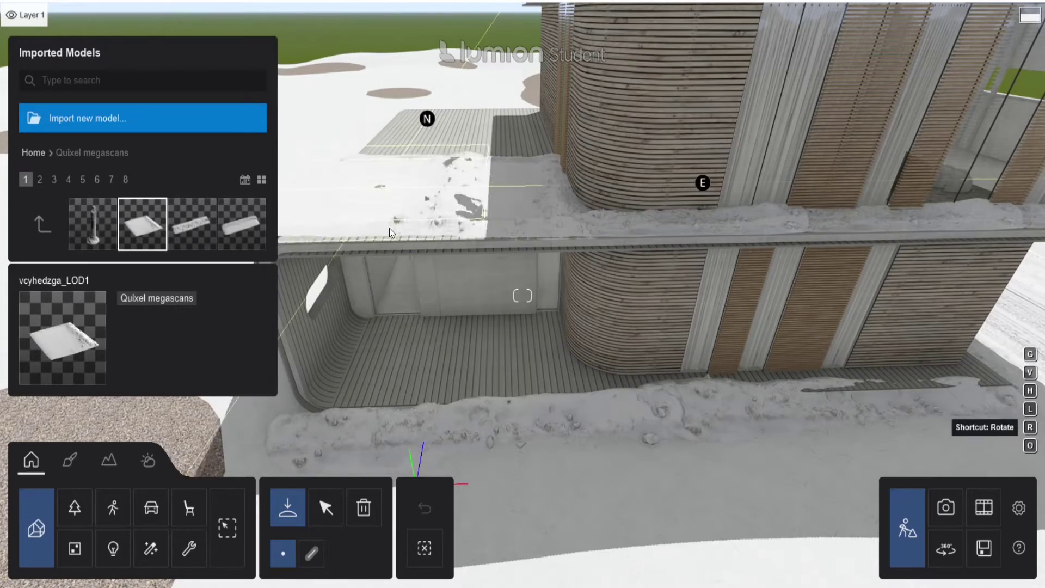
Fly above the villa and place a snow slab on the roof.
key("s")
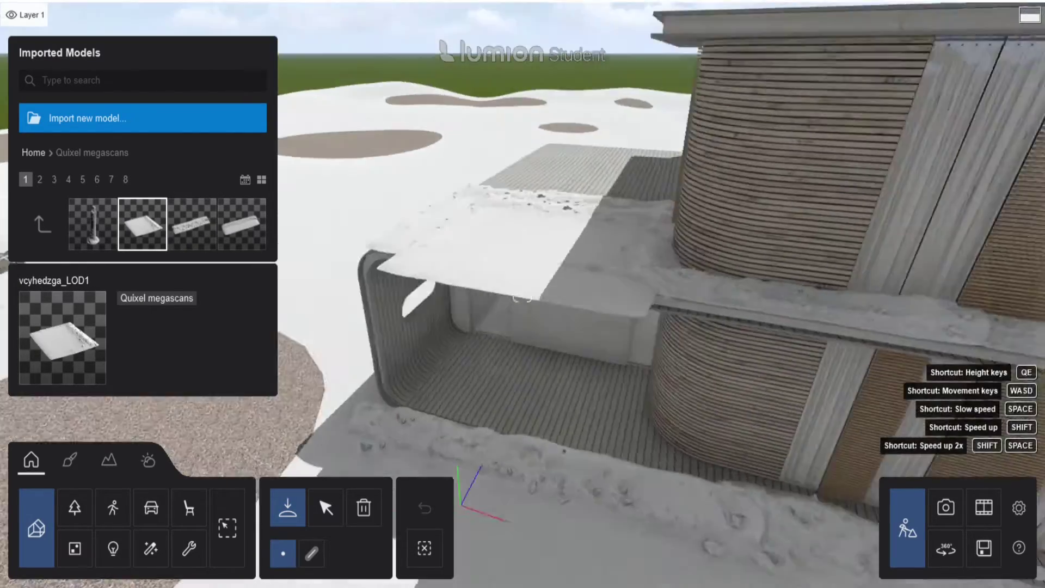
key("w")
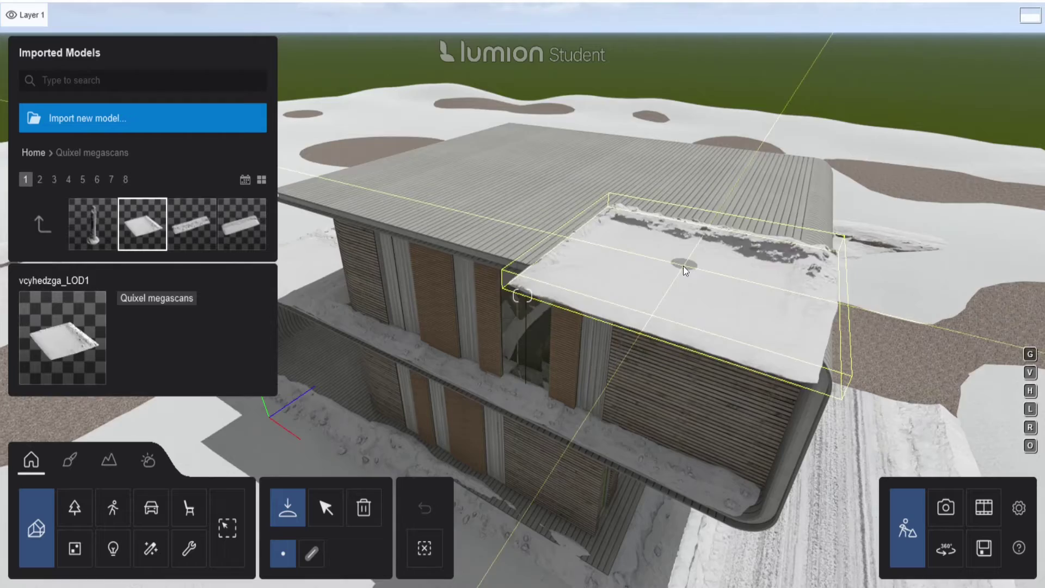
key("w")
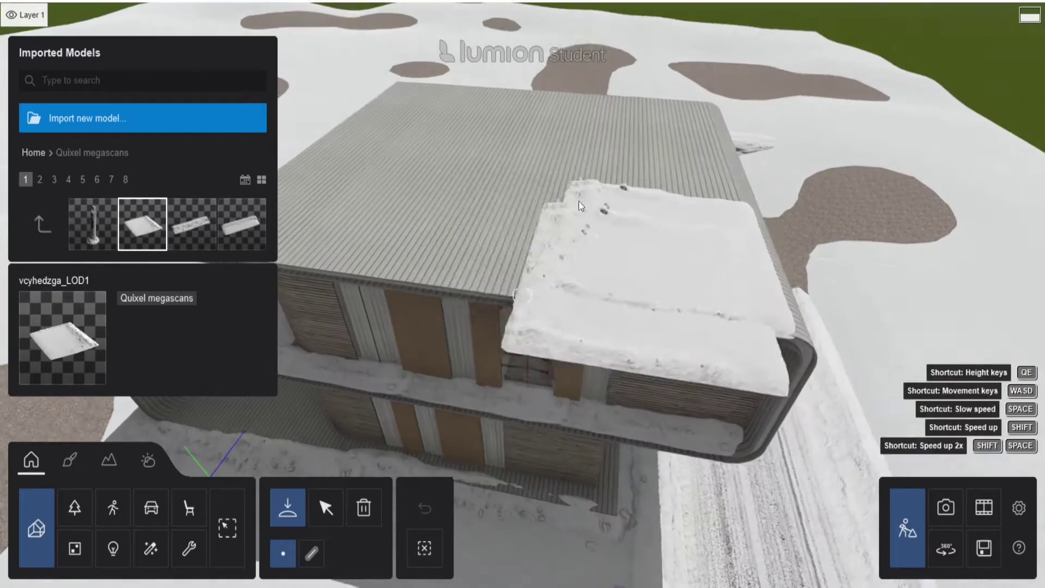
left_click(476, 221)
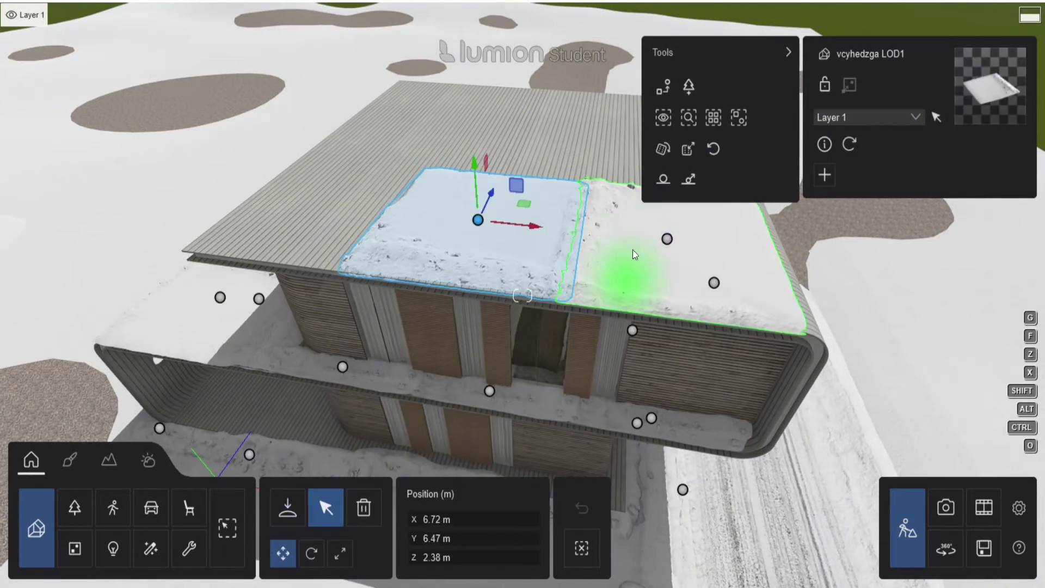
left_click(287, 508)
left_click(142, 224)
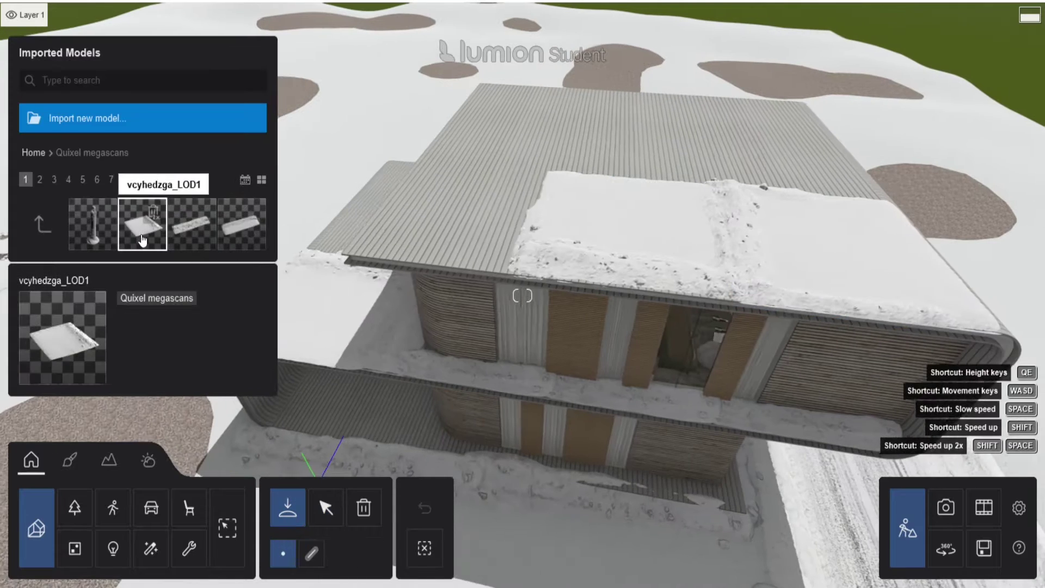
Square the snow slab to the axes, scale it 2.2x, shift it along X and rotate it.
key("r")
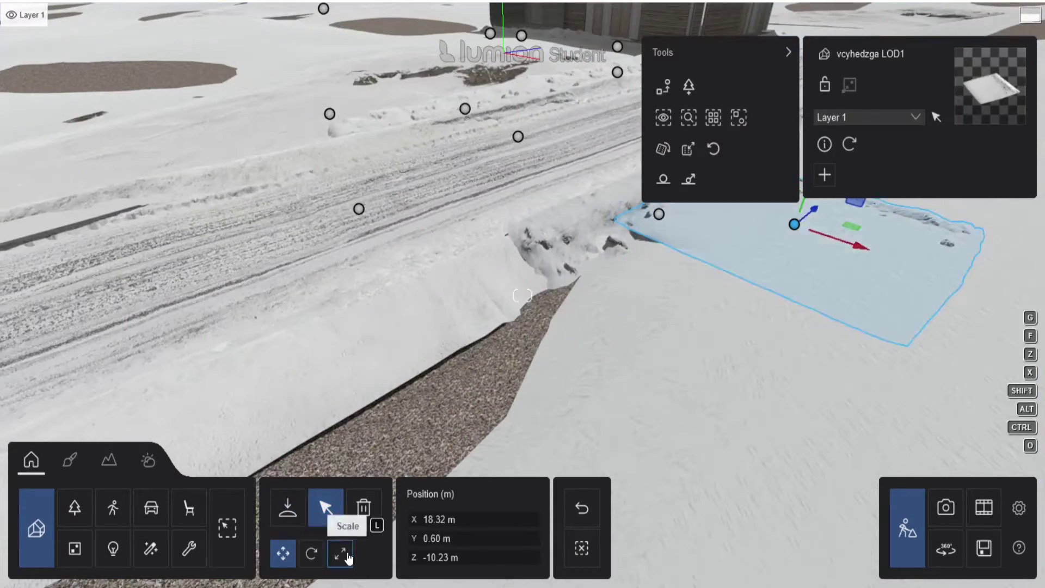
left_click(340, 554)
left_click(283, 554)
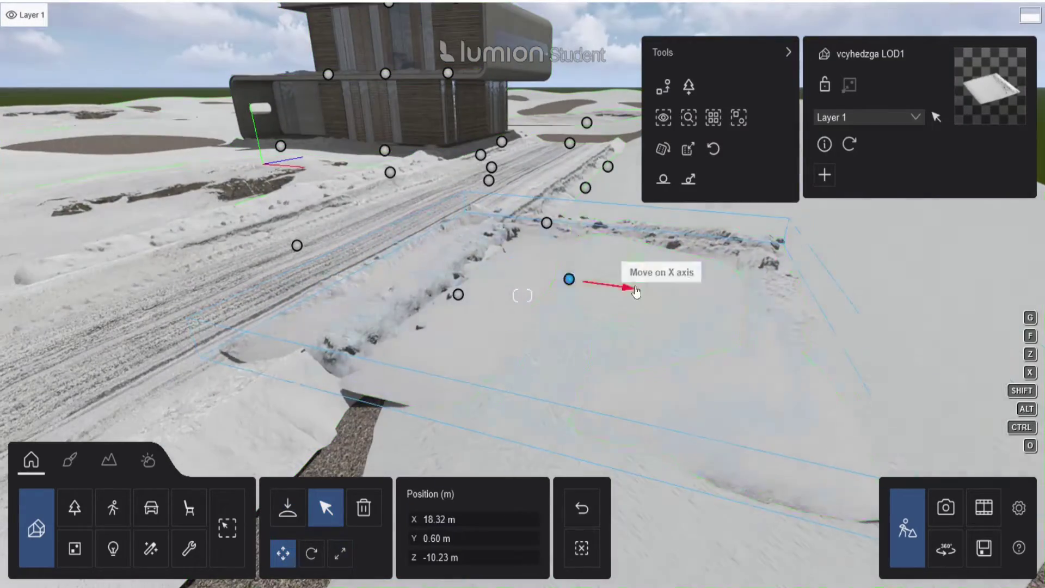
left_click_drag(636, 292, 695, 275)
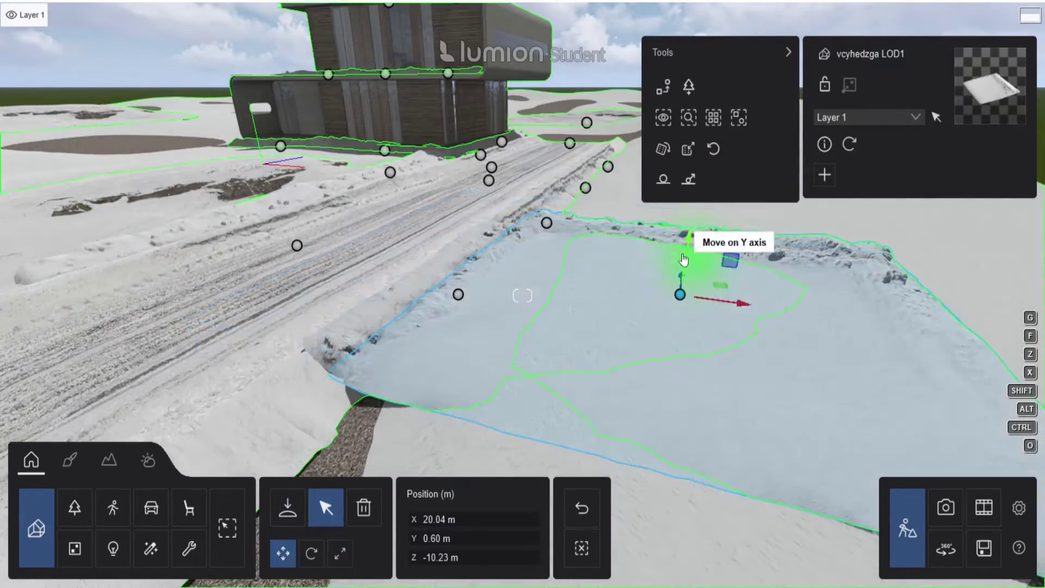
right_click_drag(679, 299, 708, 305)
left_click(311, 554)
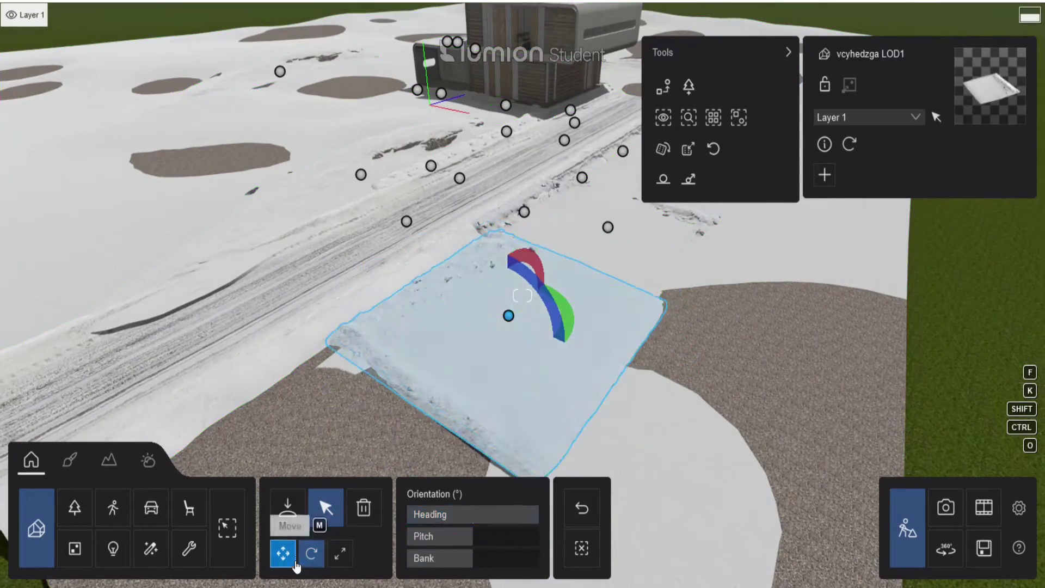
left_click(283, 554)
right_click_drag(414, 436, 544, 293)
left_click(483, 329)
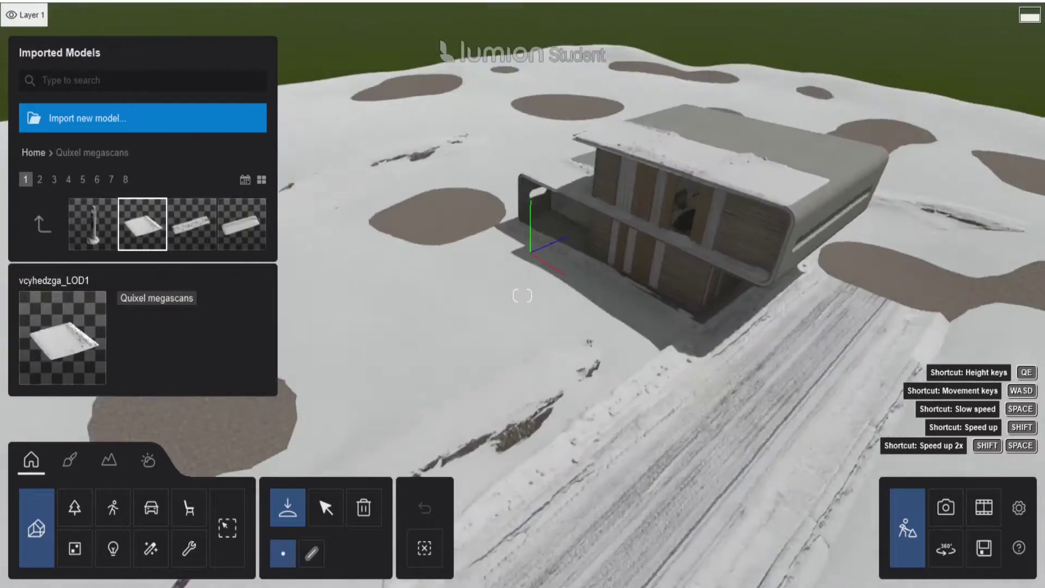
Pick snow drift models vcykbjsva_LOD1 and vefkajufa_LOD1 from the second model page to place.
right_click_drag(544, 294, 523, 305)
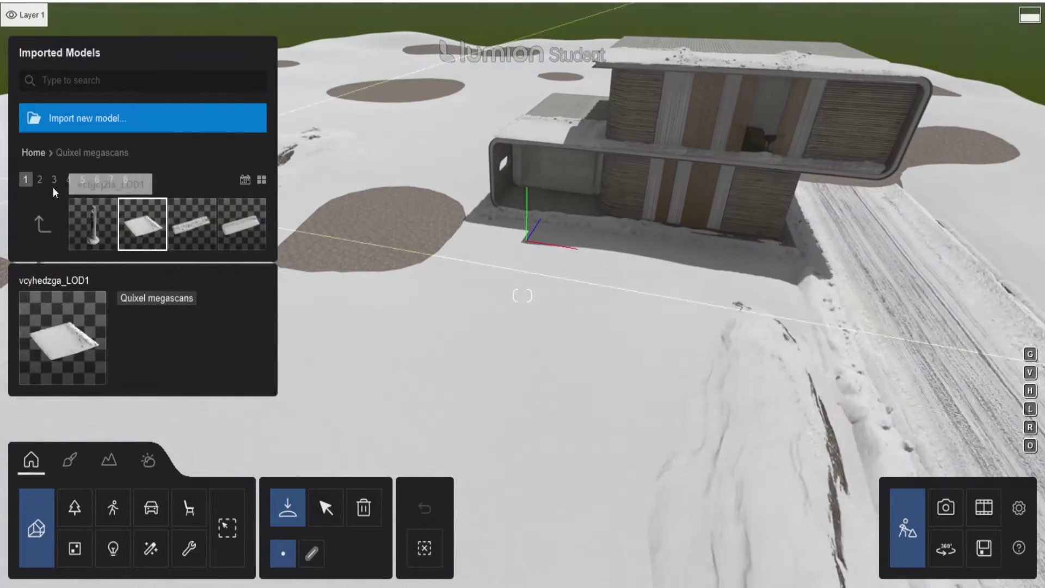
left_click(39, 179)
left_click(191, 224)
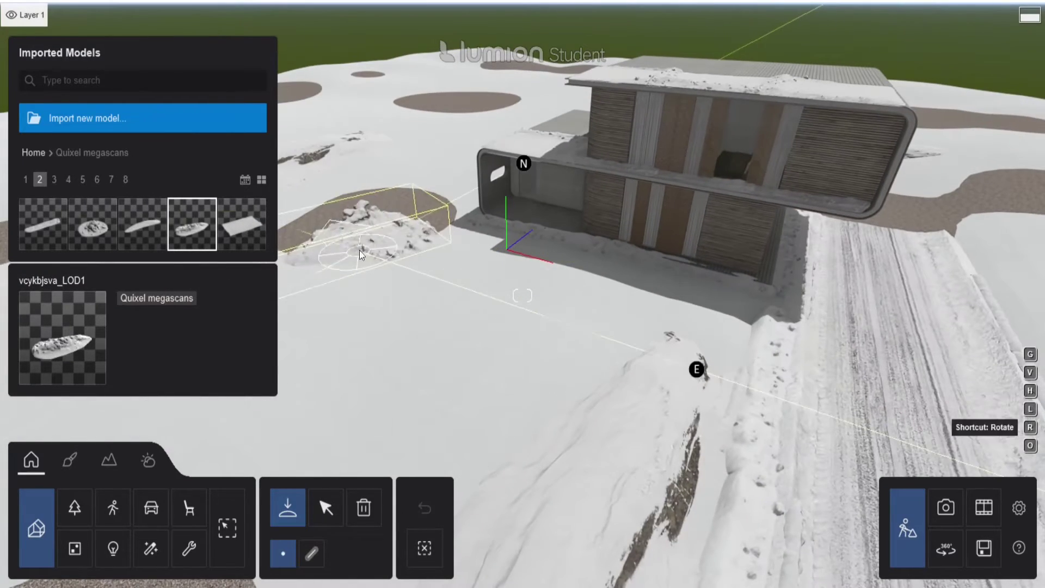
right_click_drag(327, 182, 583, 170)
left_click(143, 224)
right_click_drag(349, 239, 472, 250)
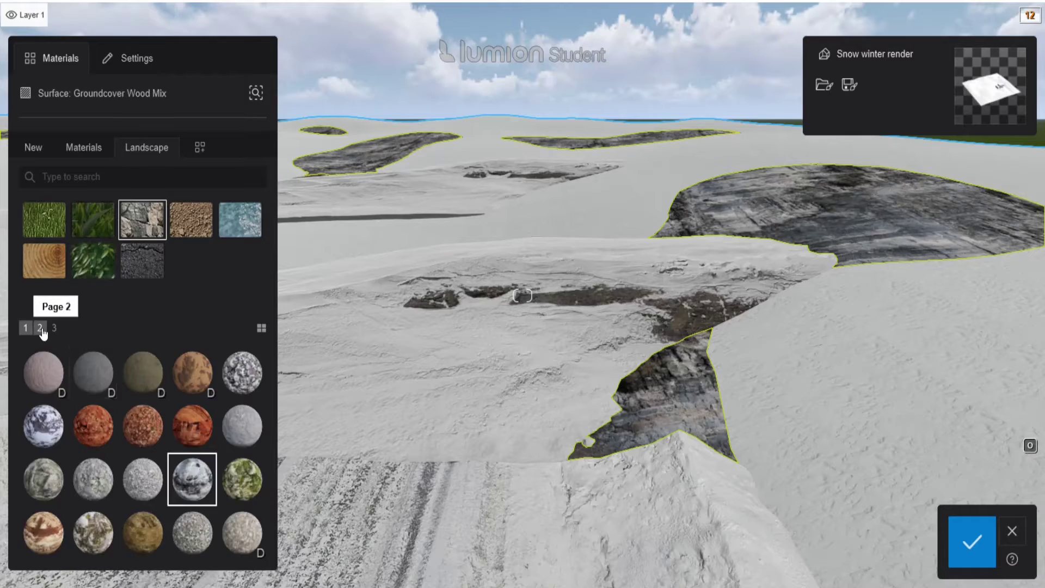
Give the landscape patches a grey rock material from the second materials page.
left_click(40, 328)
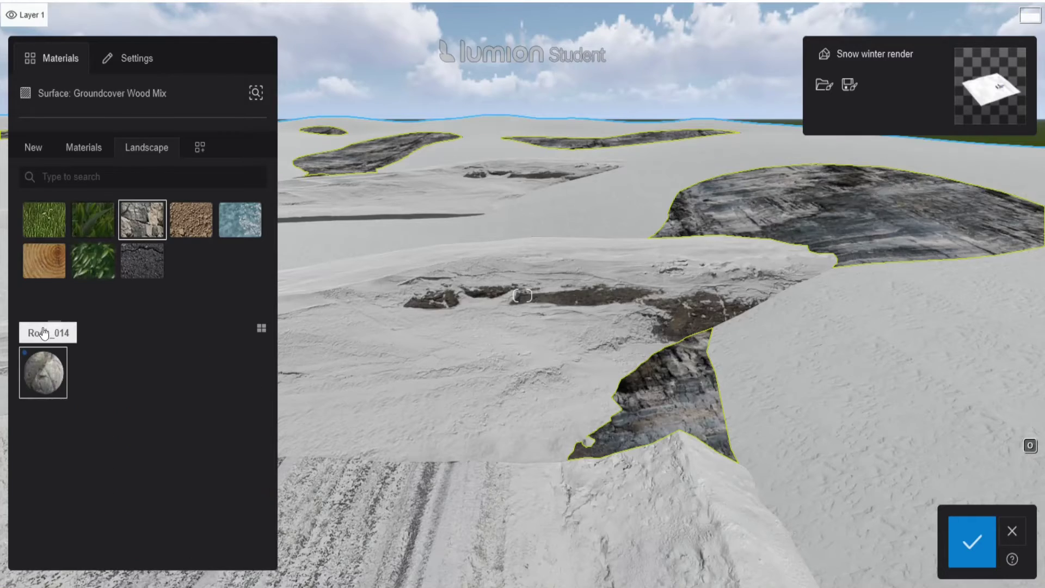
left_click(42, 373)
left_click(973, 542)
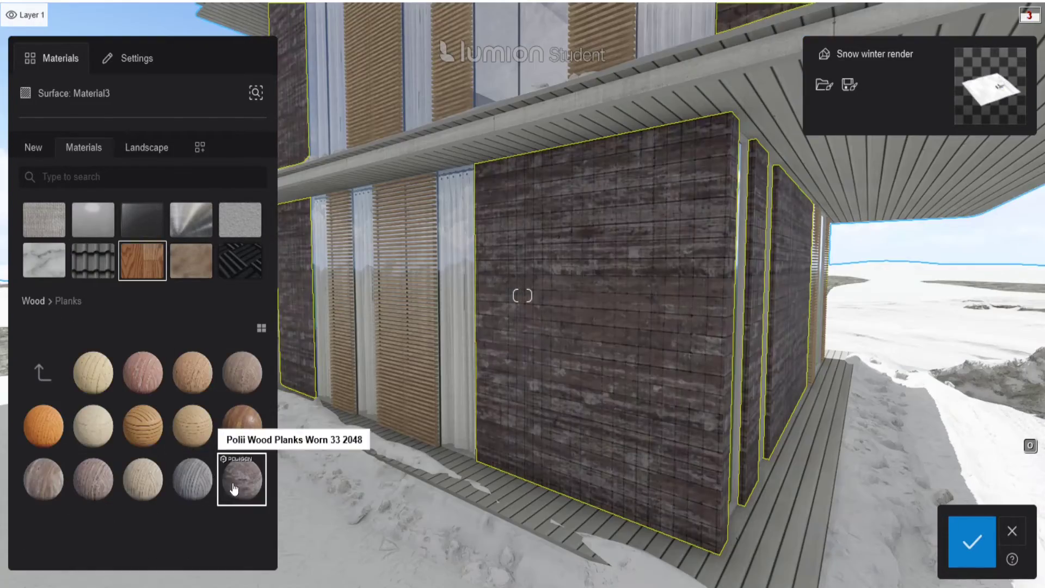
Apply worn wood planks to the exterior walls and adjust the blinds' slat texture settings.
left_click(234, 489)
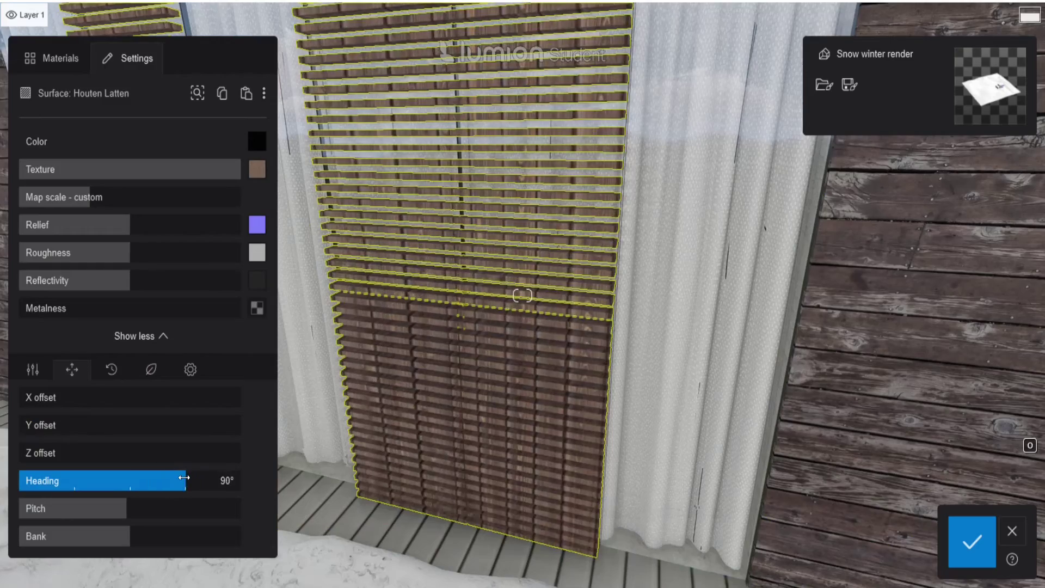
left_click(185, 536)
left_click(186, 508)
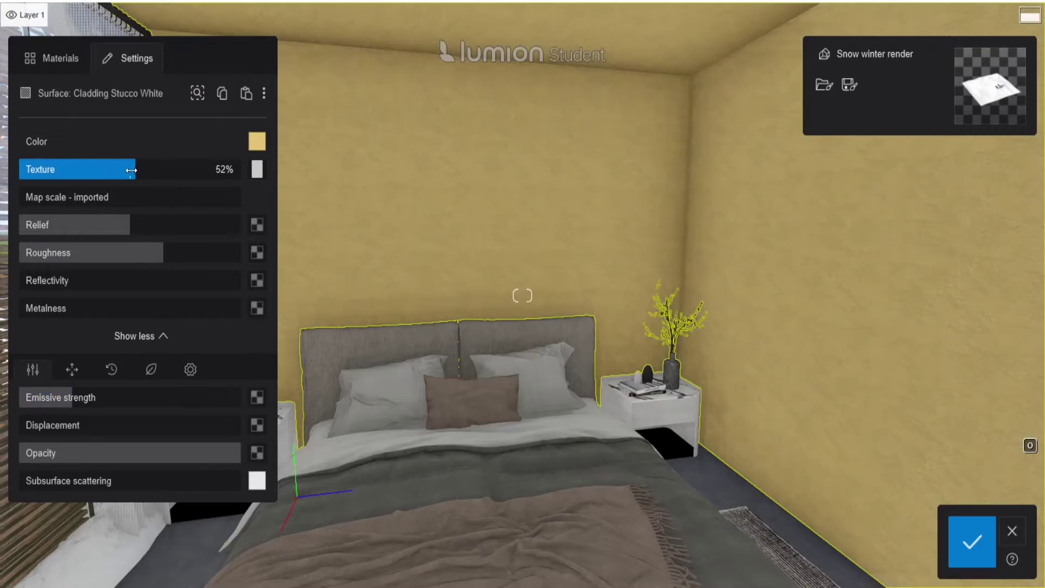
mouse_move(77, 398)
left_mouse_down()
mouse_move(133, 397)
mouse_move(81, 399)
left_mouse_up()
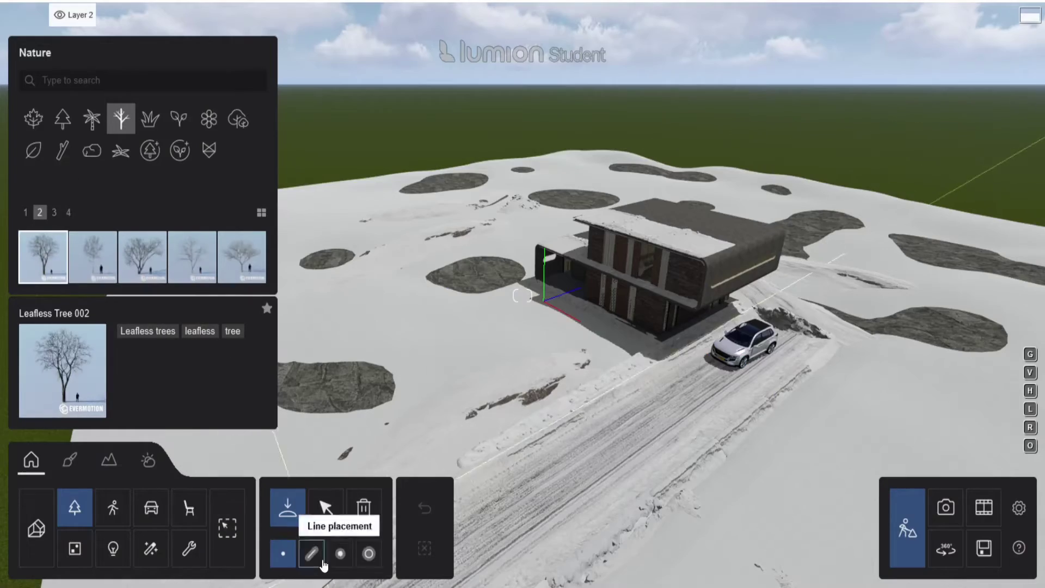
Set up a tree cluster of Leafless Trees 003 and 009 with a 16 m range.
left_click(312, 554)
left_click(109, 537)
left_click(142, 256)
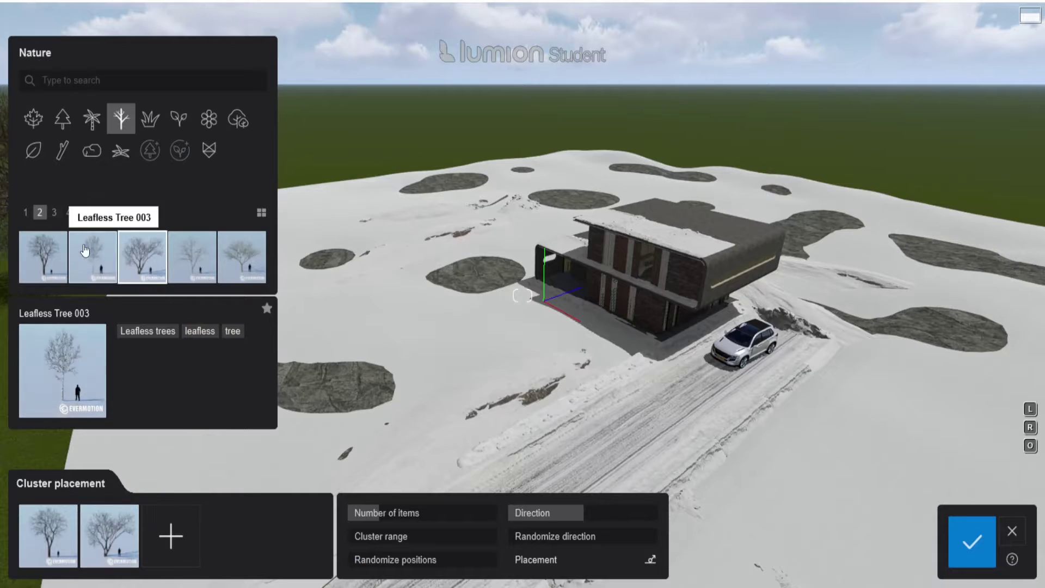
left_click(84, 250)
left_click(25, 212)
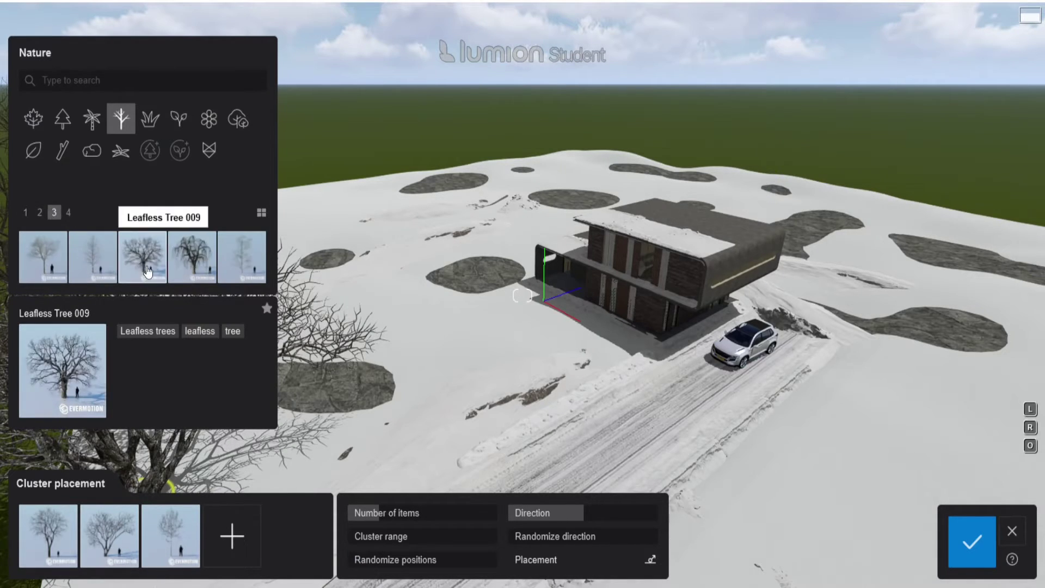
left_click(147, 271)
left_click(232, 536)
left_click_drag(376, 536, 401, 537)
Paint tree clusters along the far ridge and right edge, then randomize their rotation.
right_click_drag(739, 240, 739, 240)
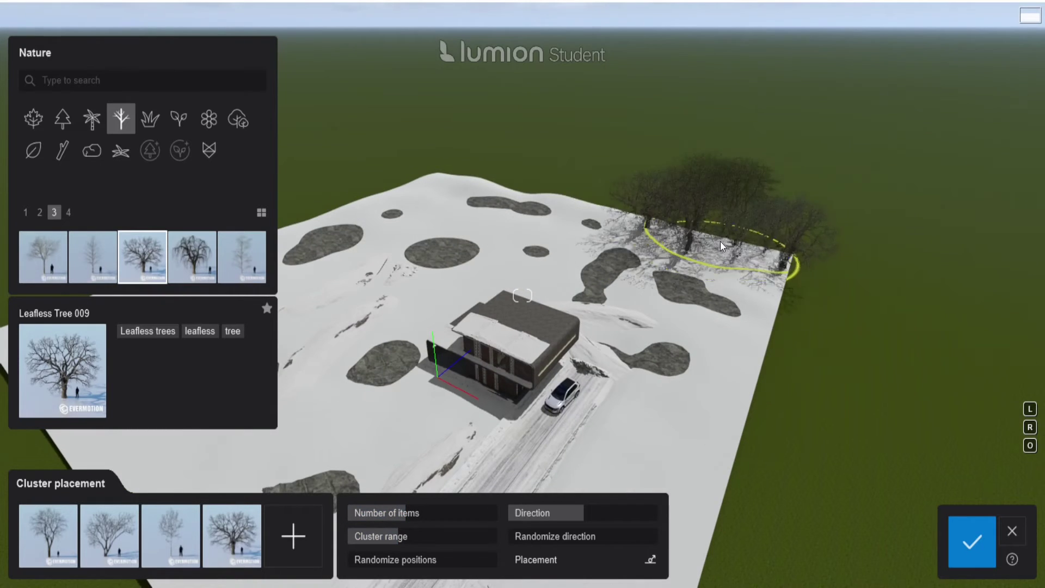
mouse_move(720, 241)
left_mouse_down()
mouse_move(600, 205)
mouse_move(420, 182)
left_mouse_up()
right_click_drag(420, 181, 545, 214)
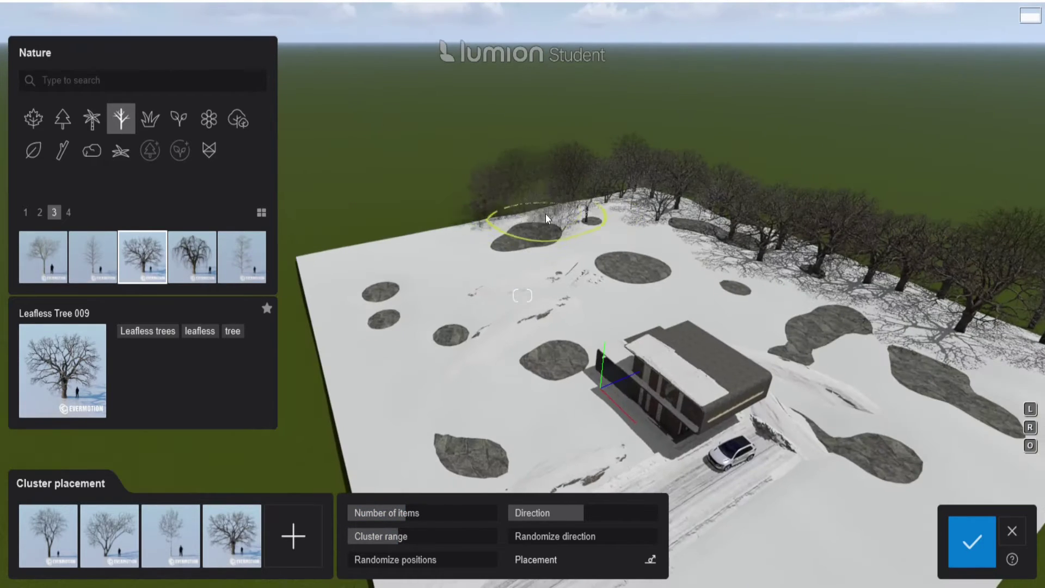
right_click_drag(326, 251, 525, 211)
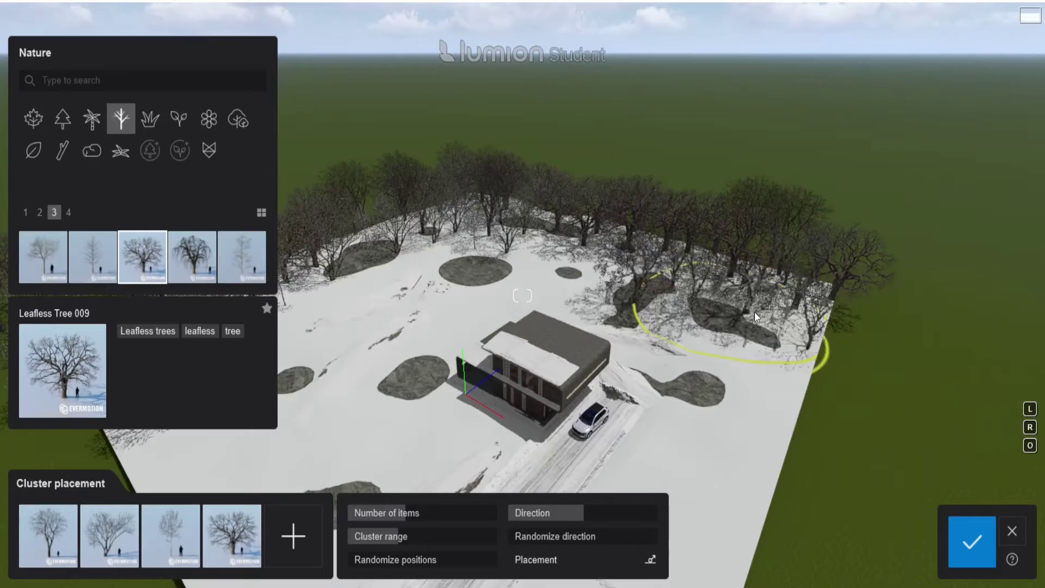
left_click(772, 316)
key("Return")
left_click(689, 150)
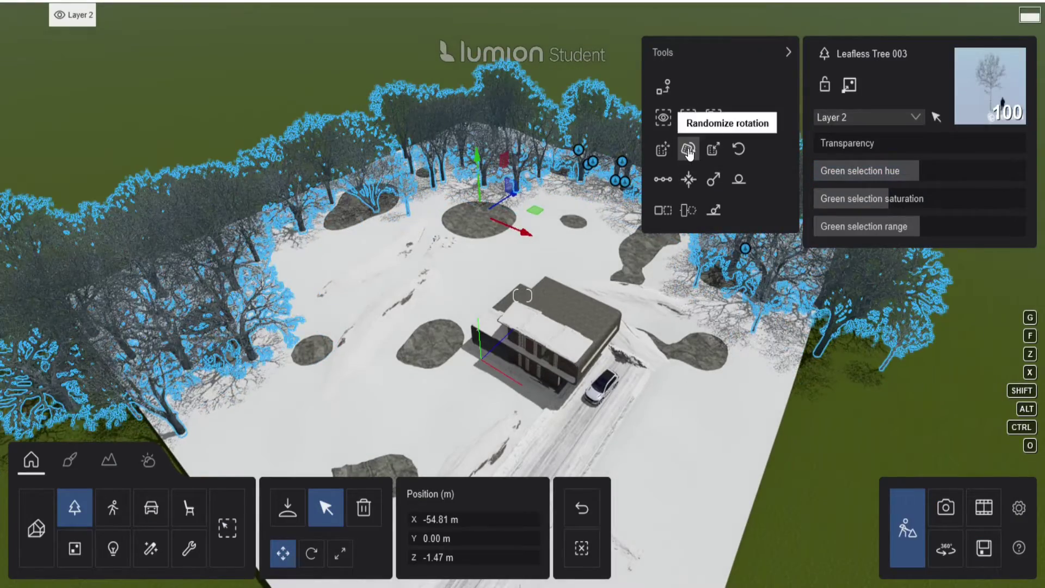
left_click(319, 155)
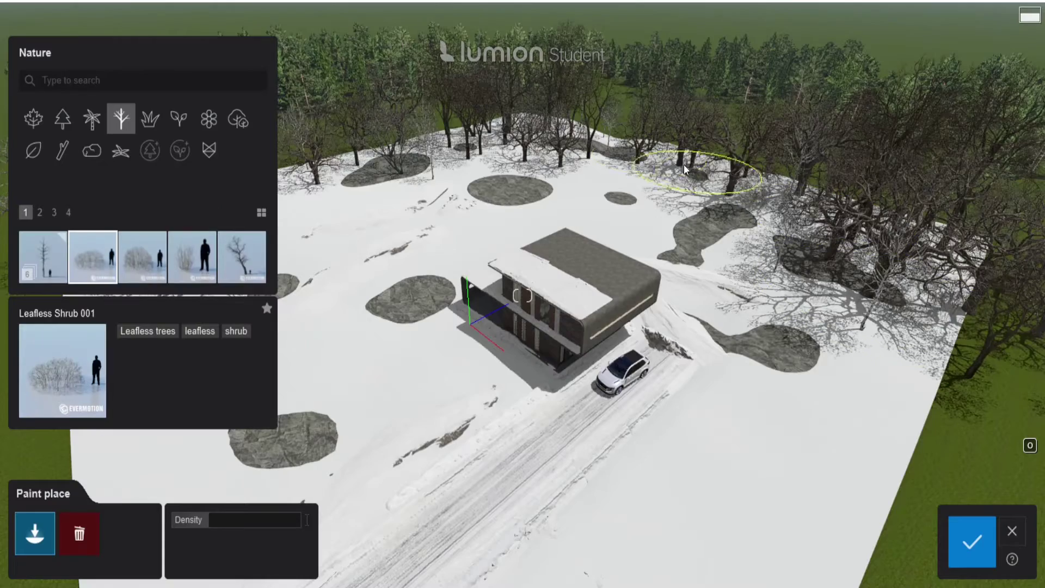
Choose European spruce 001 and 002 for the background behind the leafless woods.
right_click_drag(622, 163, 900, 197)
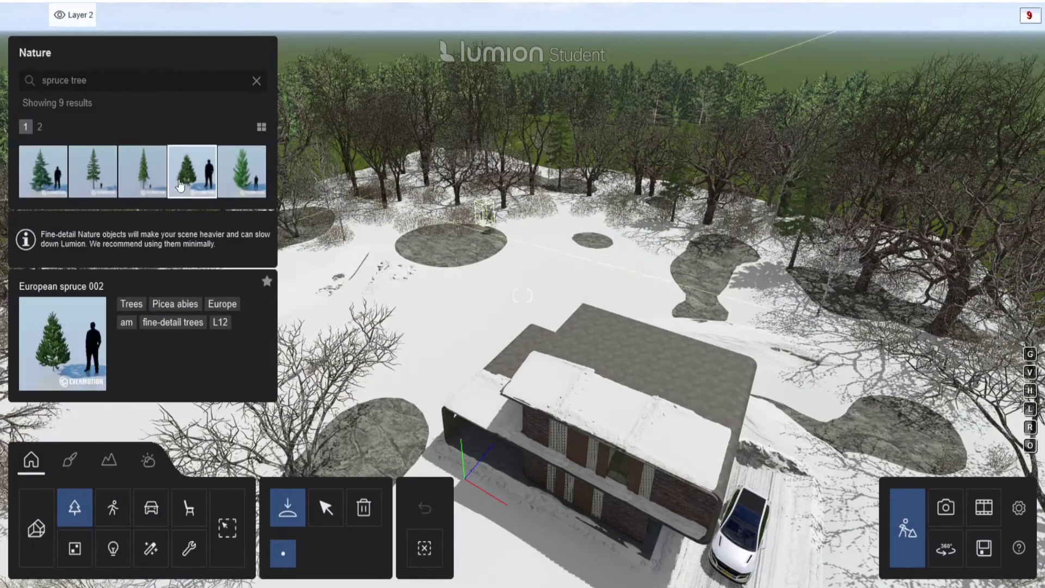
left_click(142, 172)
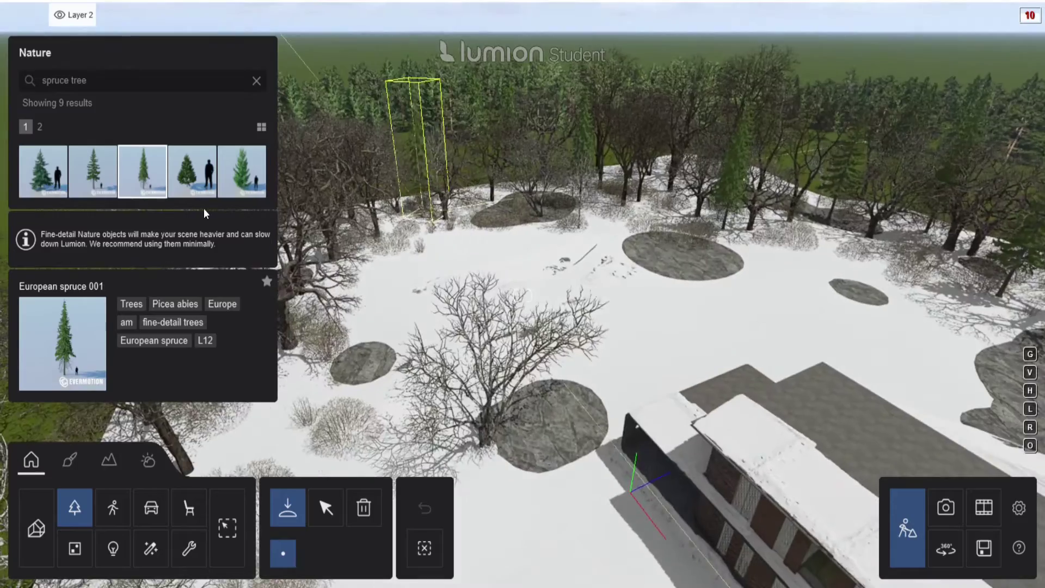
left_click(192, 173)
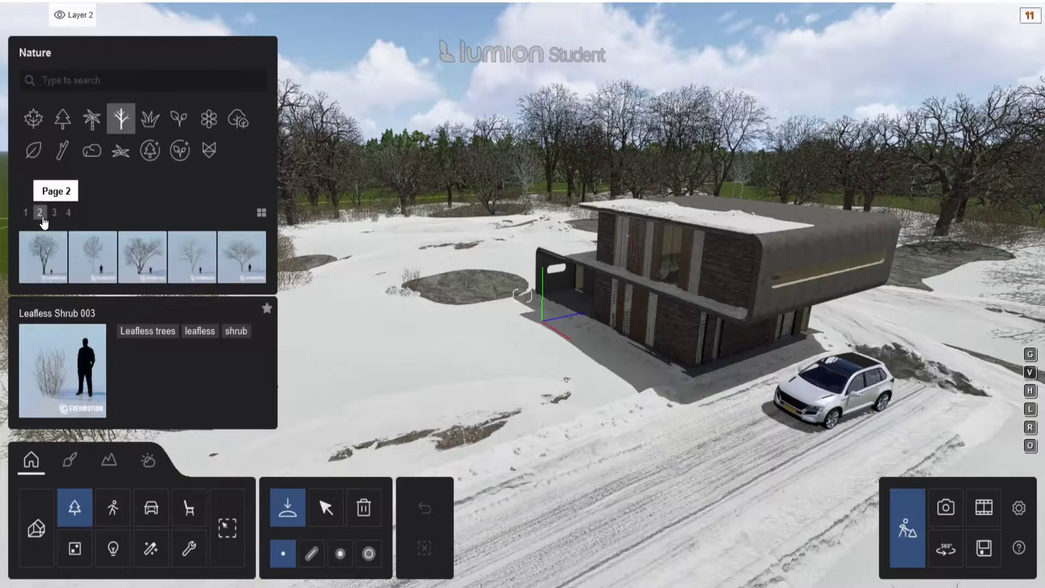
Place a rotated Leafless Tree 004 beside the villa.
left_click(39, 212)
left_click(142, 257)
key("r")
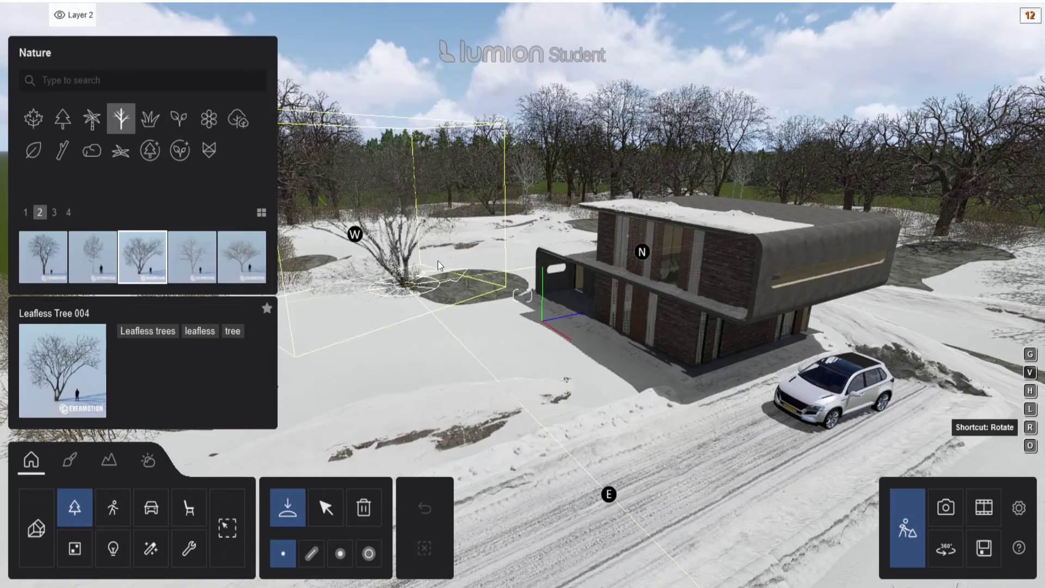
left_click(406, 286)
key("w")
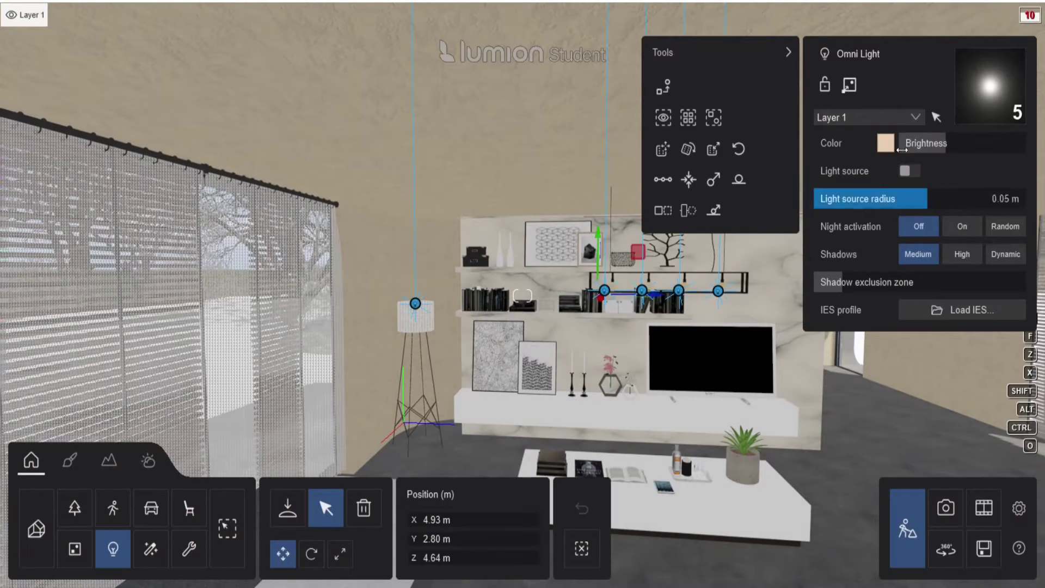
Colour the selected lights by temperature and raise their brightness to 1526 lum.
left_click(886, 142)
left_click(601, 116)
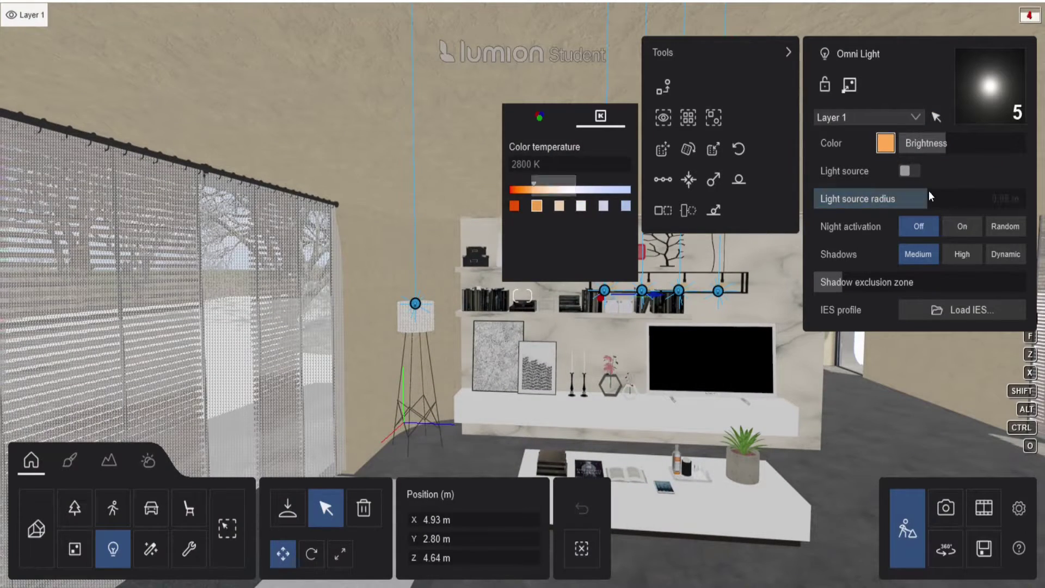
left_click_drag(948, 142, 955, 140)
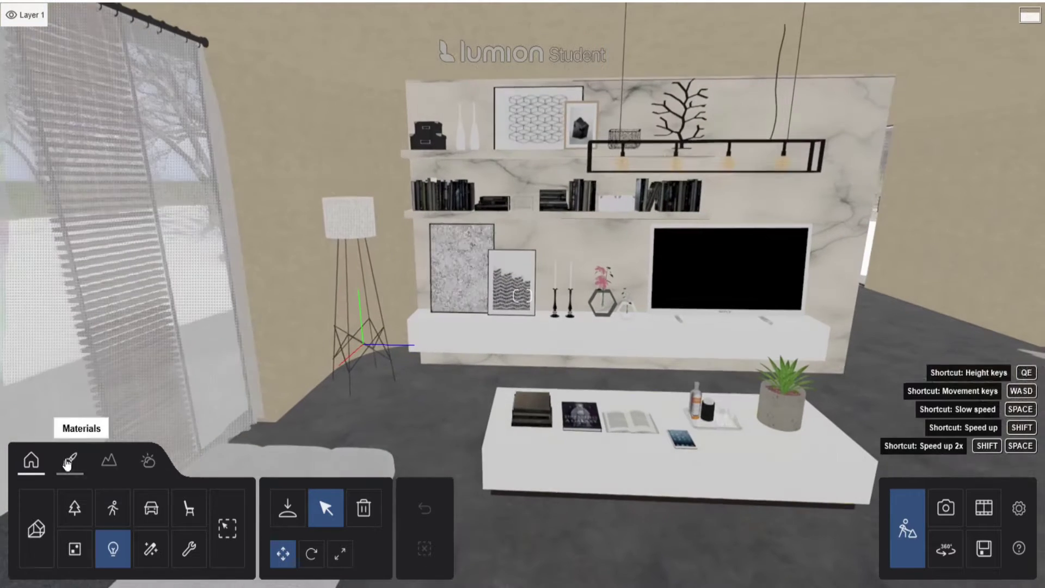
Go from the surface's material settings back to the library's outdoor materials category.
left_click(128, 58)
left_click(51, 58)
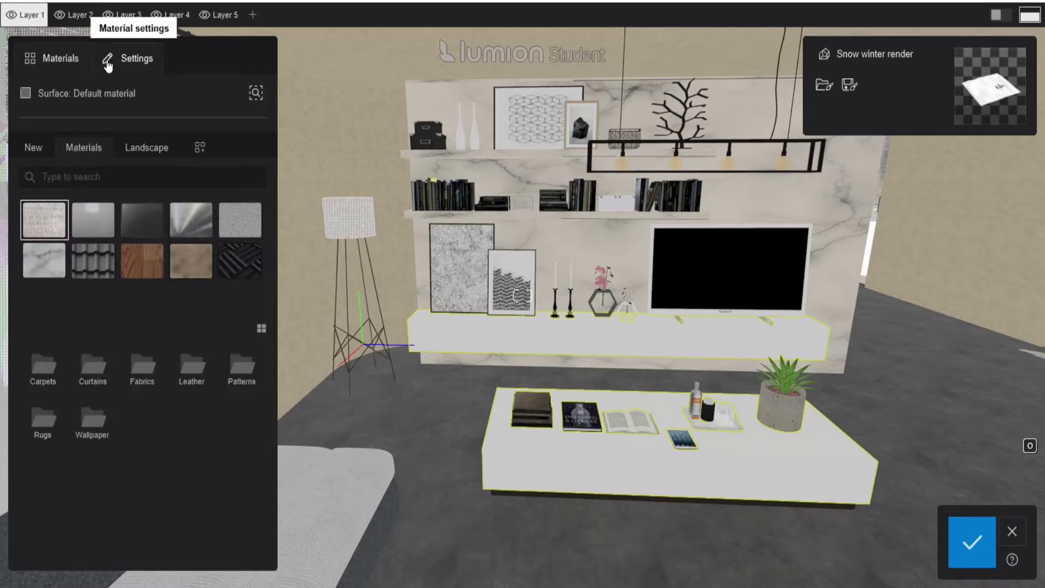
left_click(93, 362)
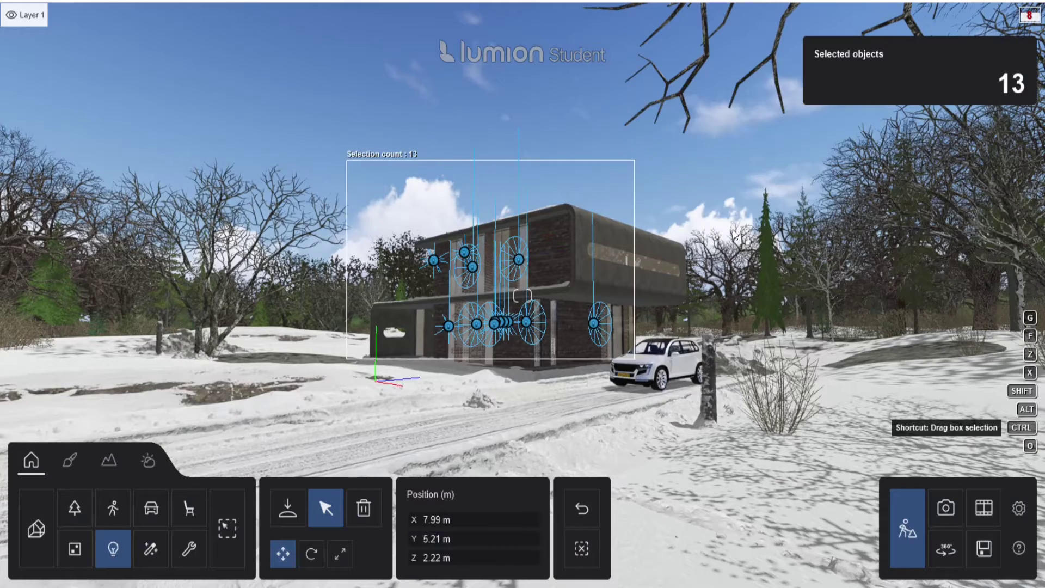
Select a house light and all lights of its category, then a single spotlight and omni light.
left_click(464, 251)
left_click(714, 118)
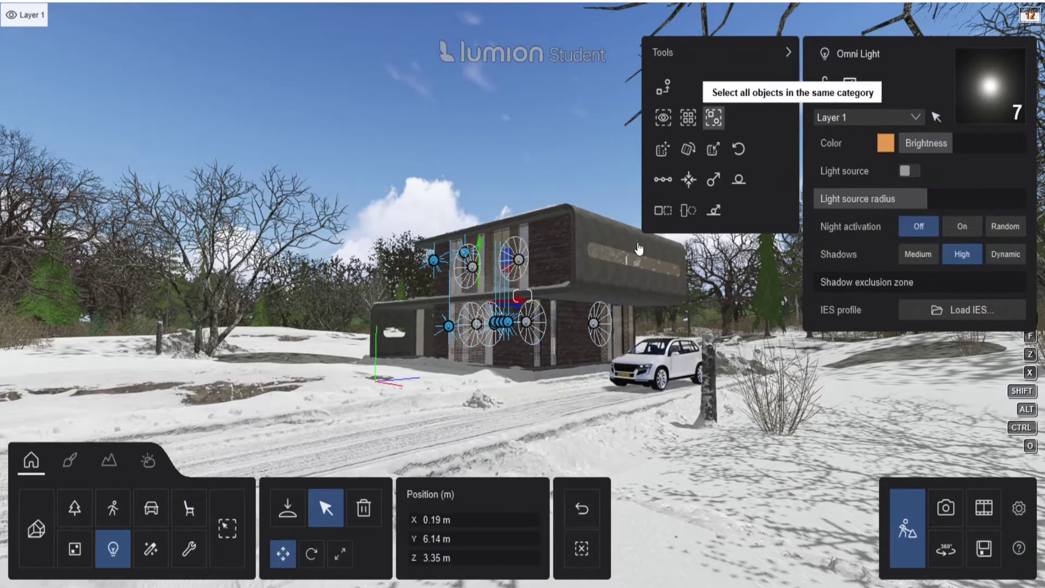
left_click(562, 305)
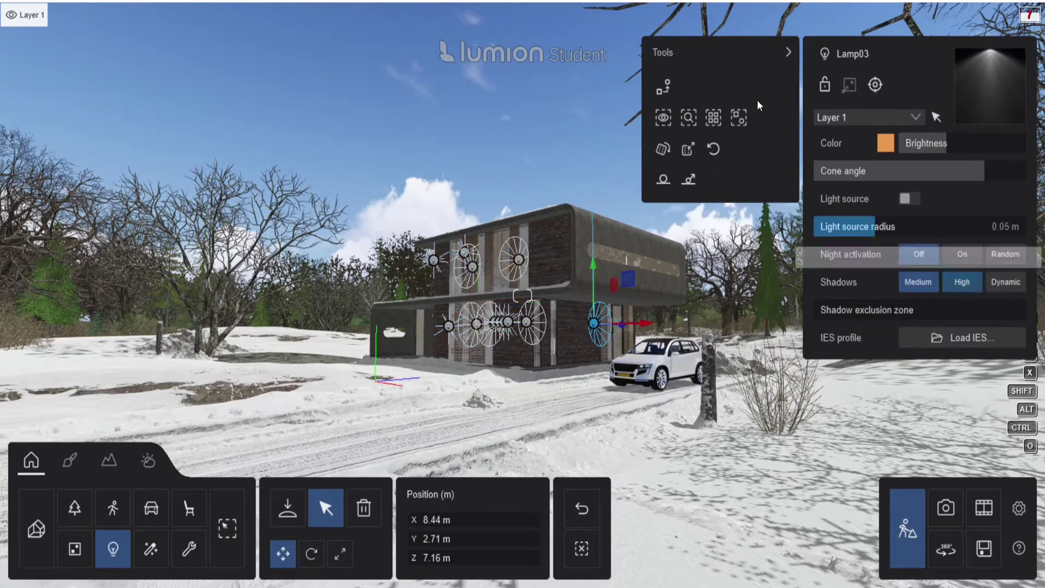
left_click(507, 322)
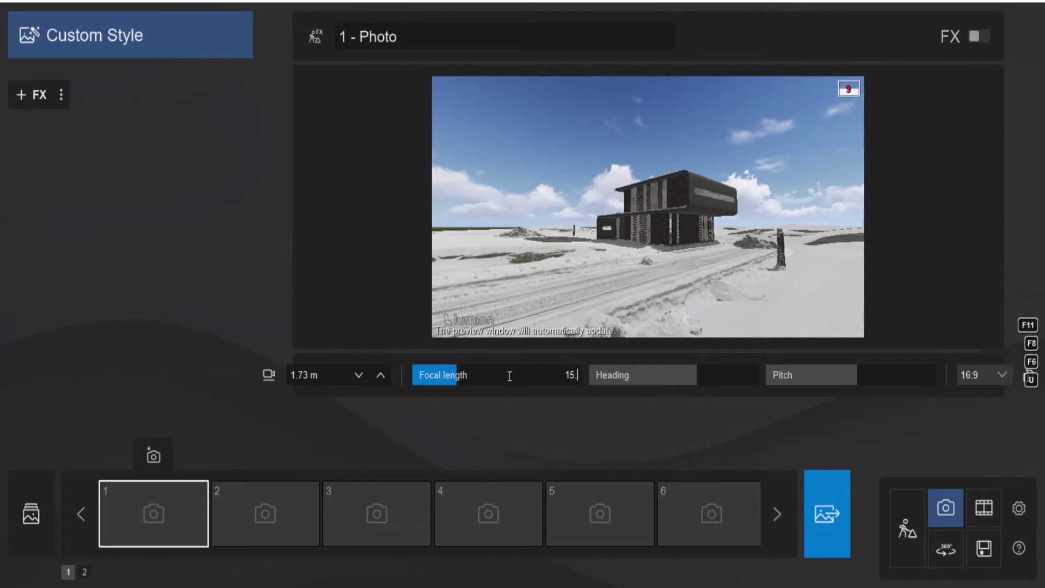
Set the focal length to 25 mm and store the view as photo 1.
key("BackSpace")
key("BackSpace")
key("BackSpace")
key("Return")
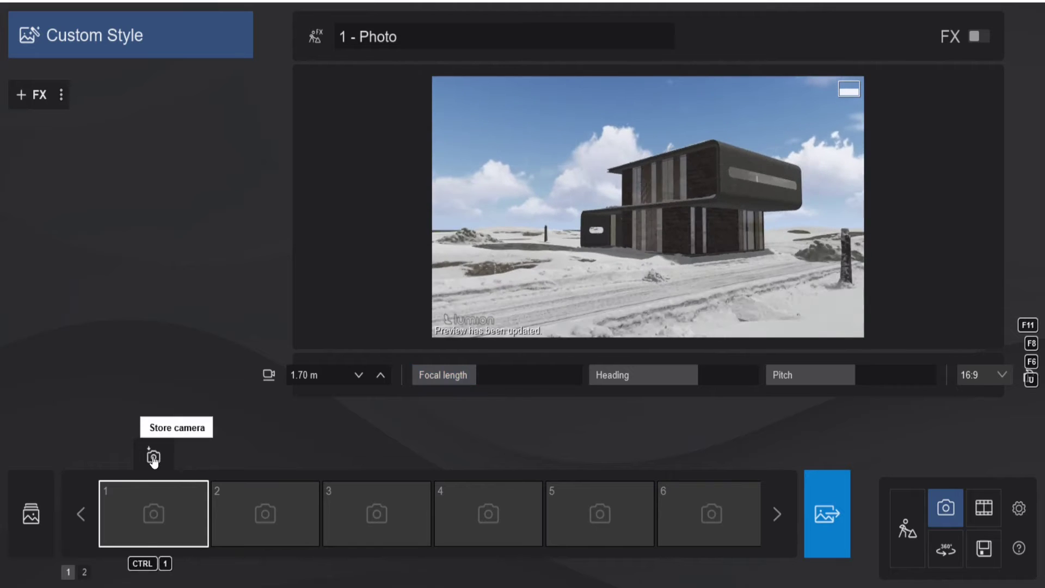
left_click(154, 459)
Add a Layer visibility effect with layer 2 shown, then return to photo 1's camera view.
left_click(31, 95)
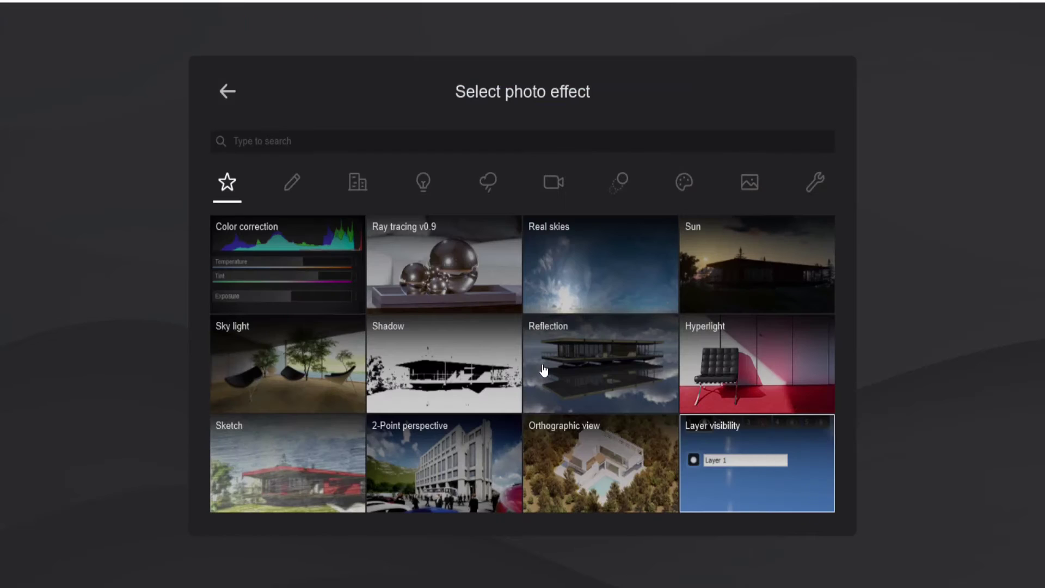
left_click(759, 462)
left_click(48, 159)
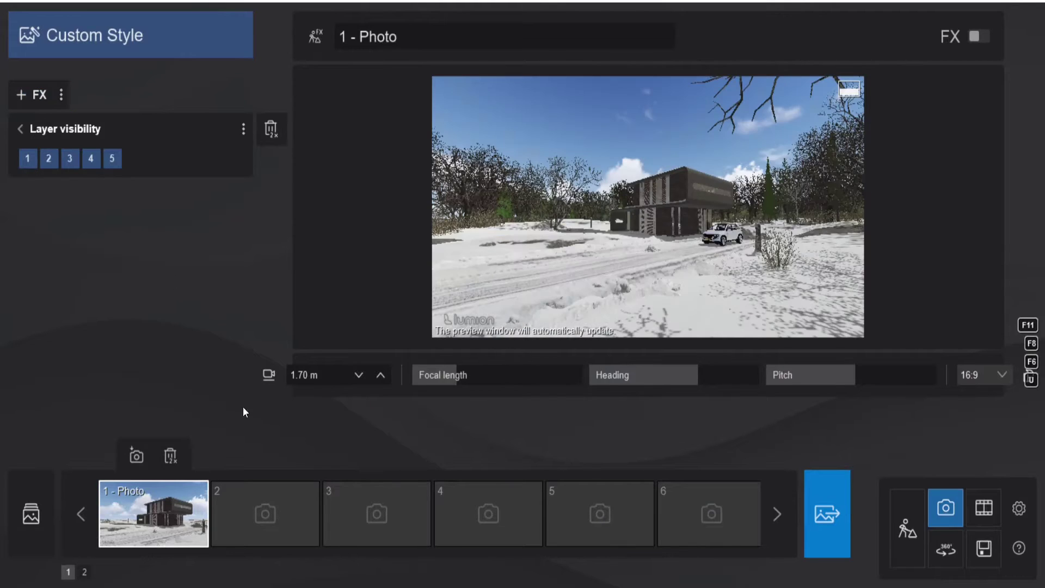
key("shift+1")
left_click(169, 526)
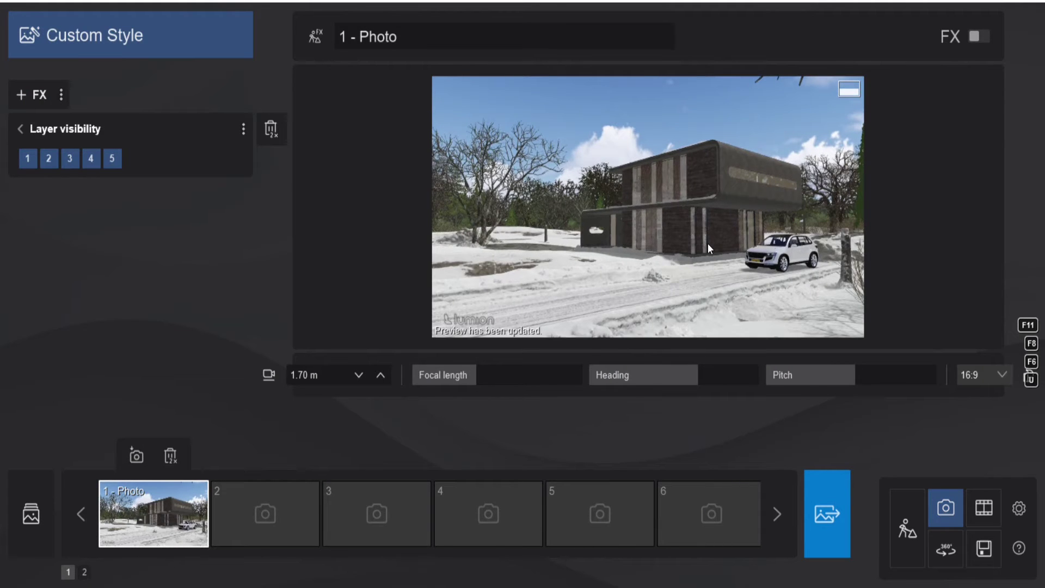
Add an evening Real sky to photo 1 and rotate its heading to -156.94°.
left_click(32, 95)
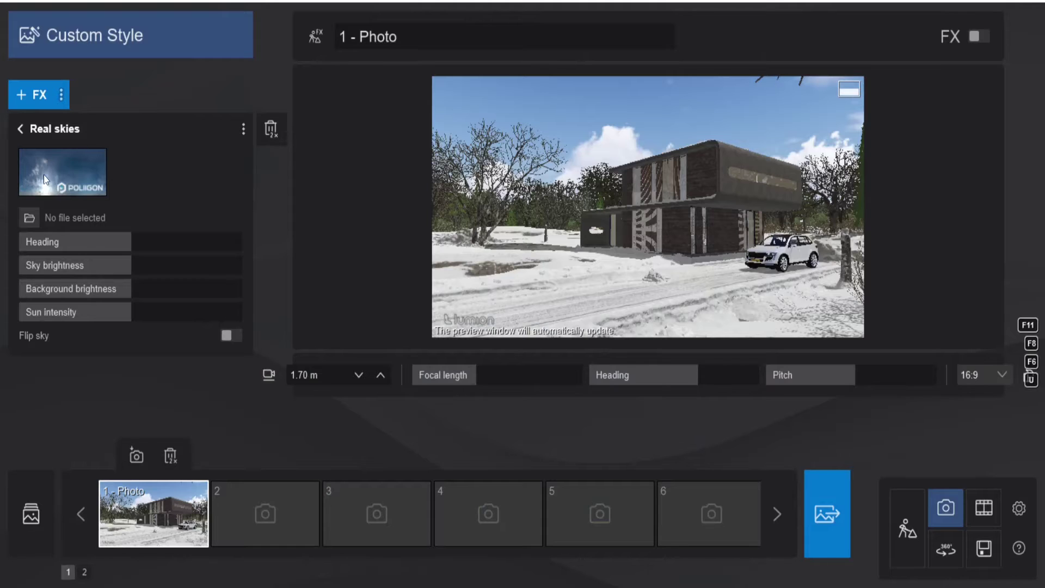
left_click(43, 175)
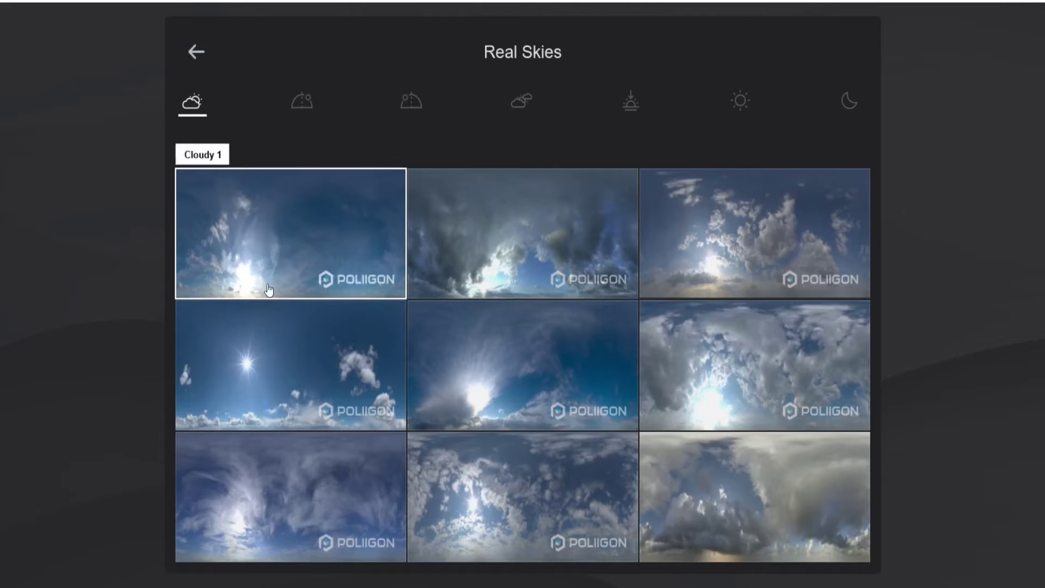
left_click(302, 101)
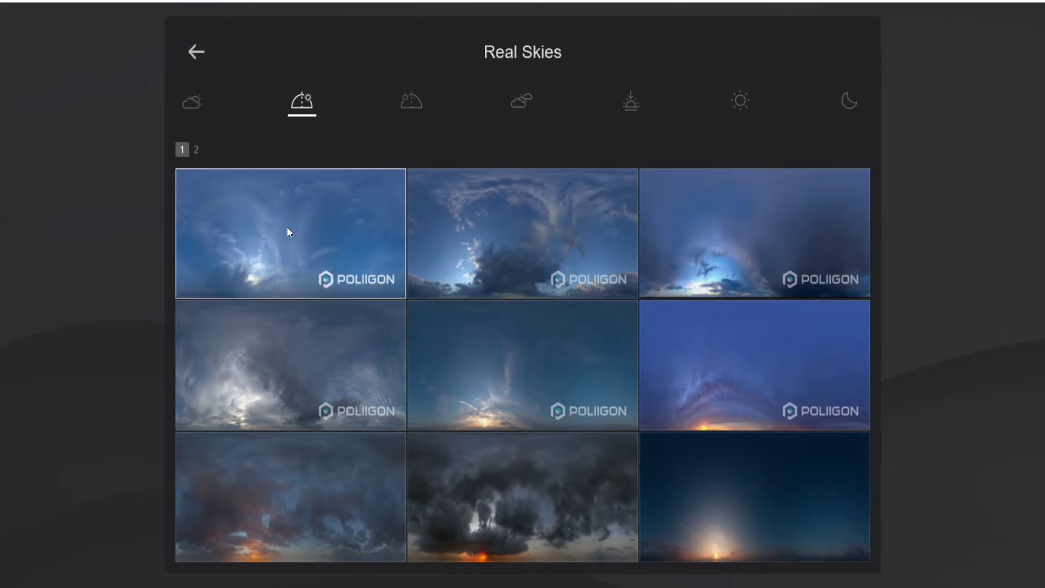
left_click(287, 231)
left_click_drag(130, 241, 50, 244)
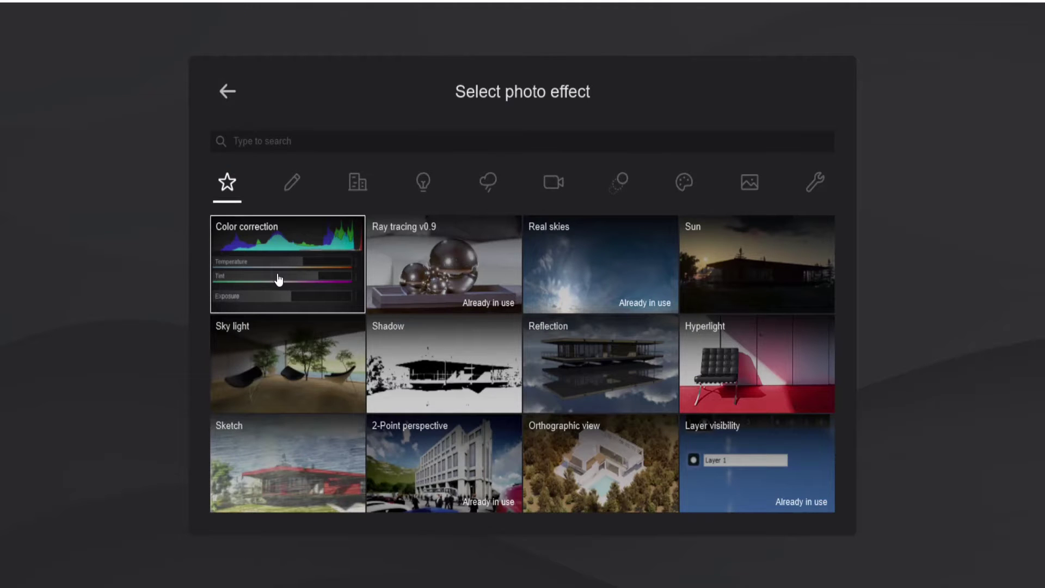
Add Color correction with lower contrast and auto exposure turned off for manual exposure.
left_click(279, 278)
left_click_drag(130, 343, 191, 321)
left_click(233, 245)
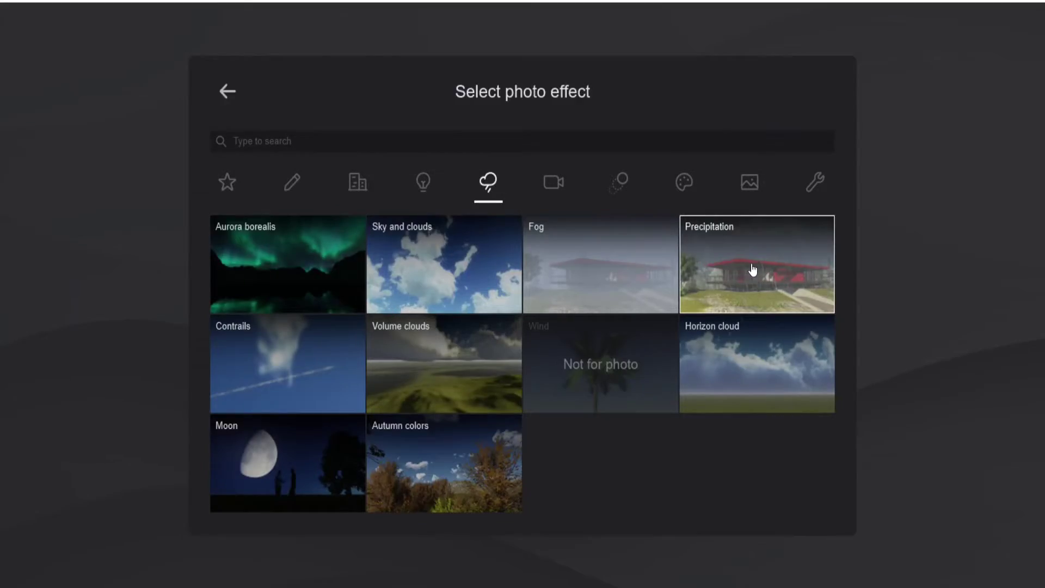
Add Precipitation snowfall with phase 0.30 and extra fog addition 0.40.
left_click(753, 269)
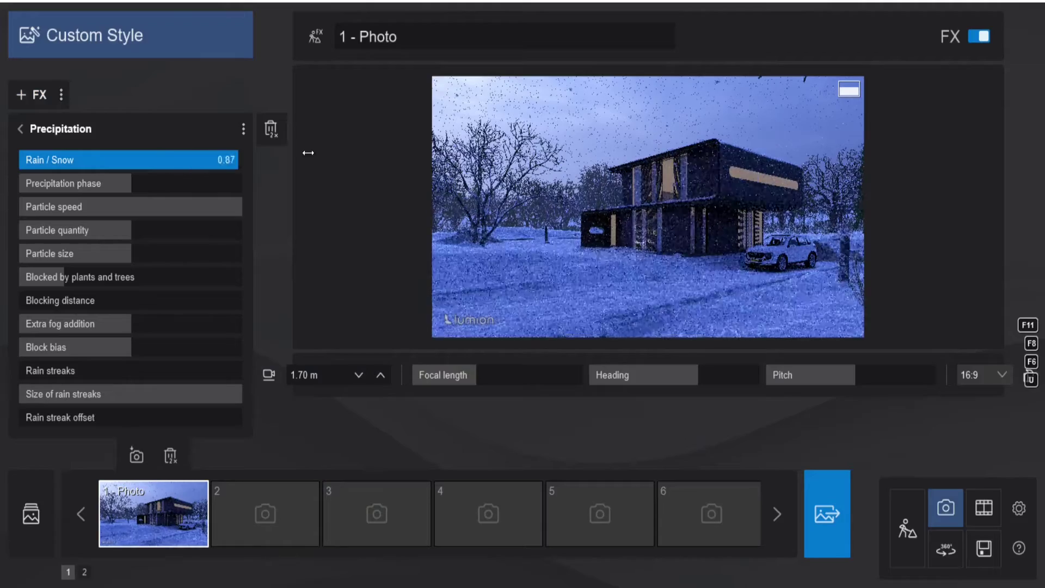
left_click_drag(65, 208, 19, 253)
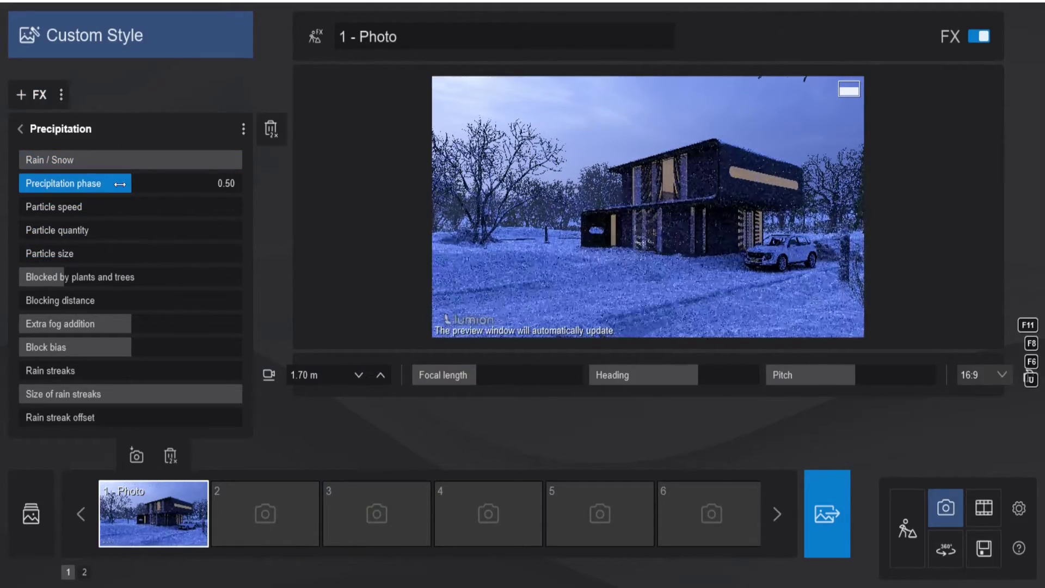
left_click(87, 183)
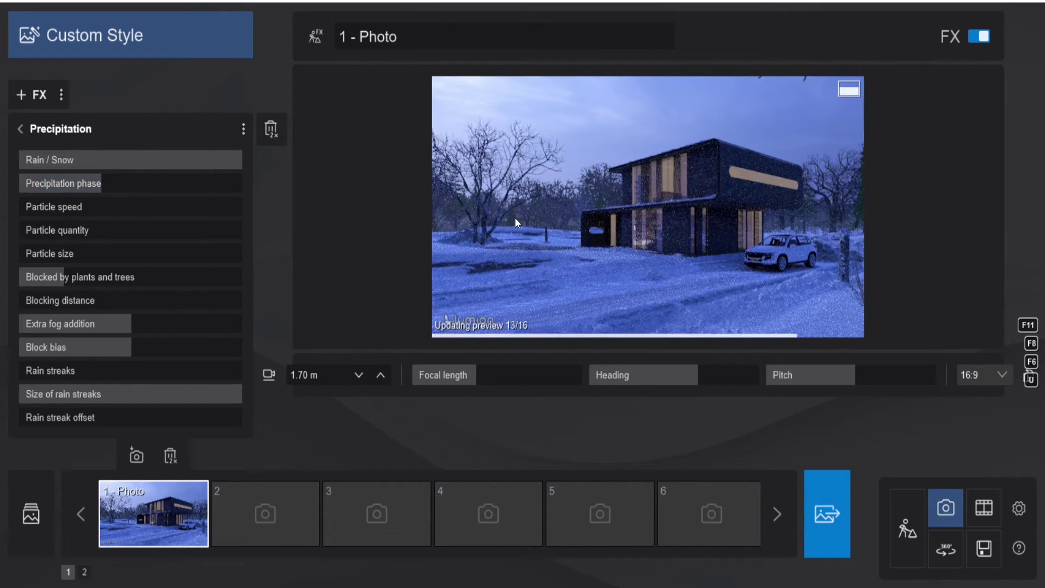
left_click_drag(109, 323, 2, 334)
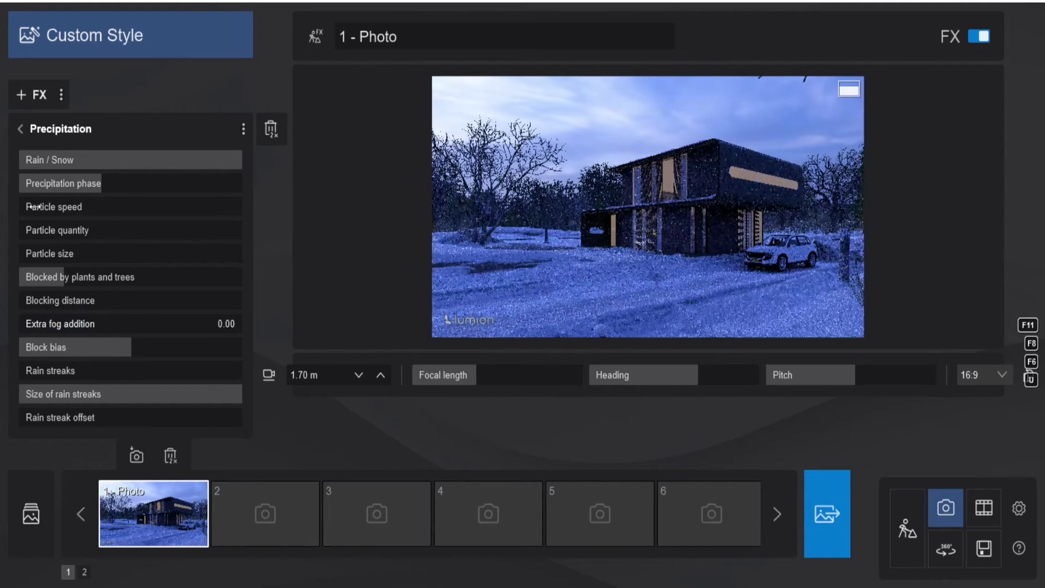
Add a Fog effect with a dark teal-grey colour and density 1.46.
left_click(31, 95)
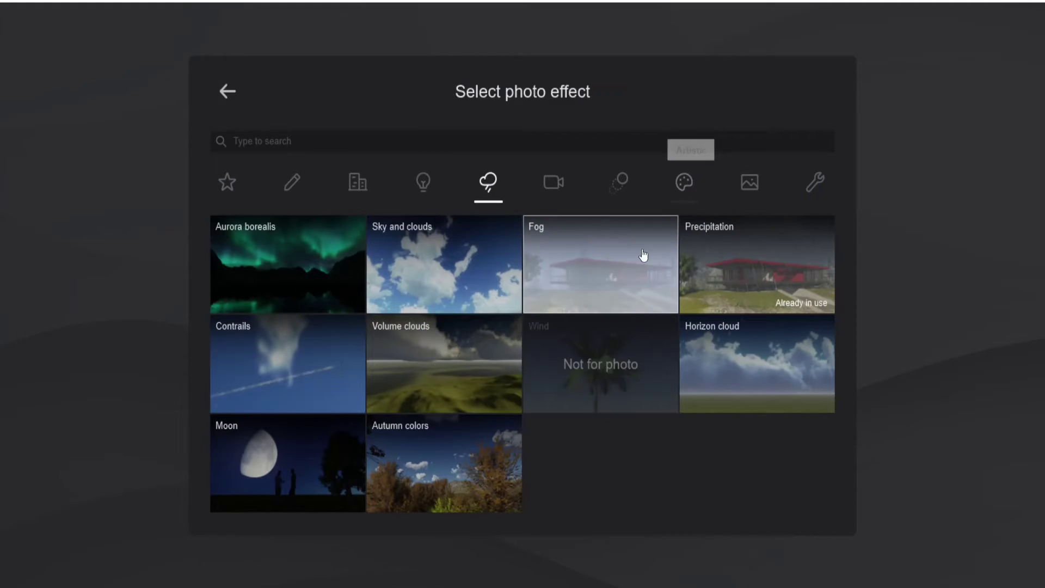
left_click(588, 277)
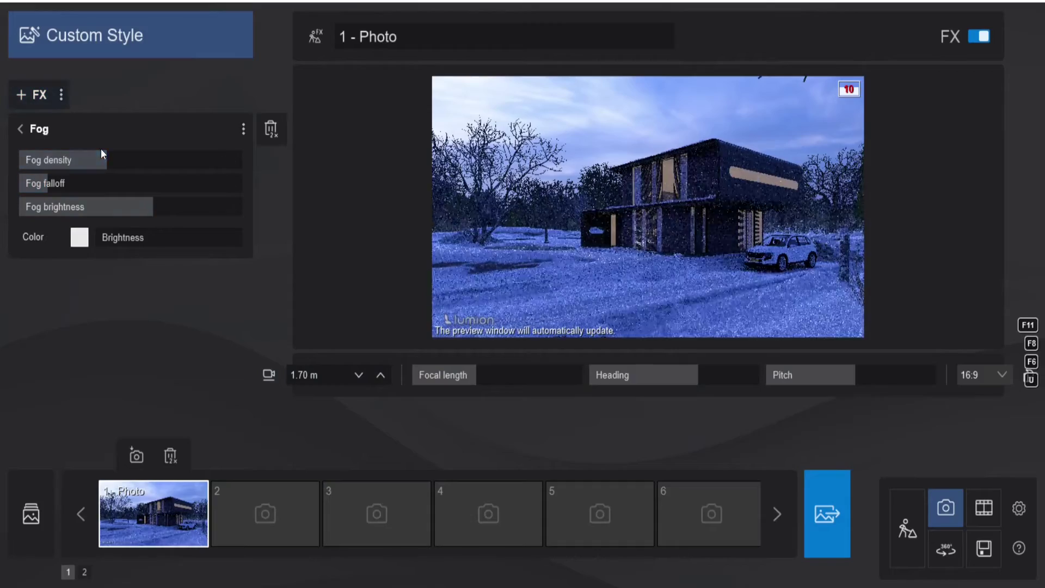
left_click_drag(102, 154, 122, 159)
left_click(80, 236)
left_click(293, 222)
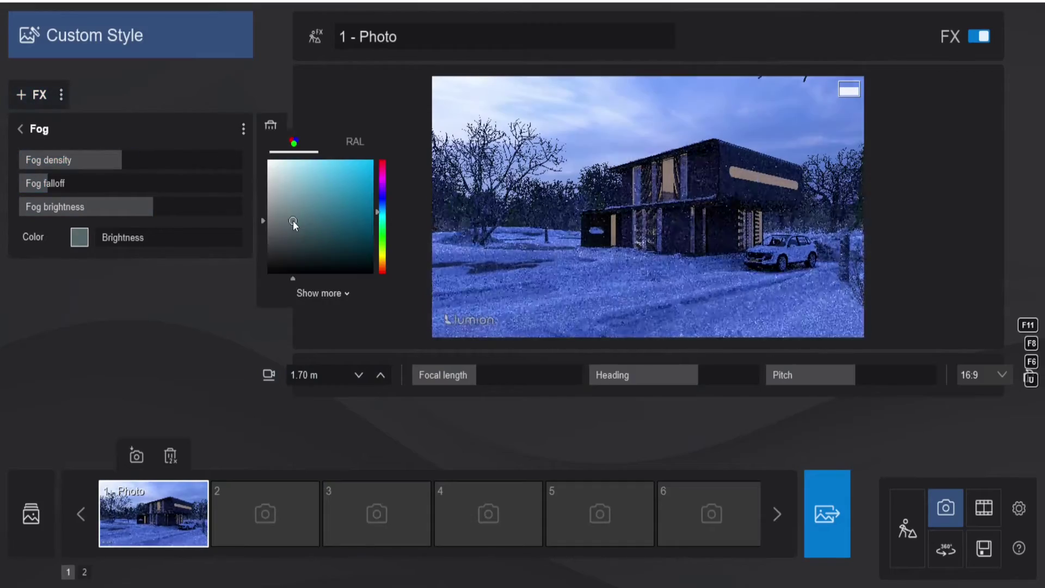
left_click_drag(293, 221, 290, 224)
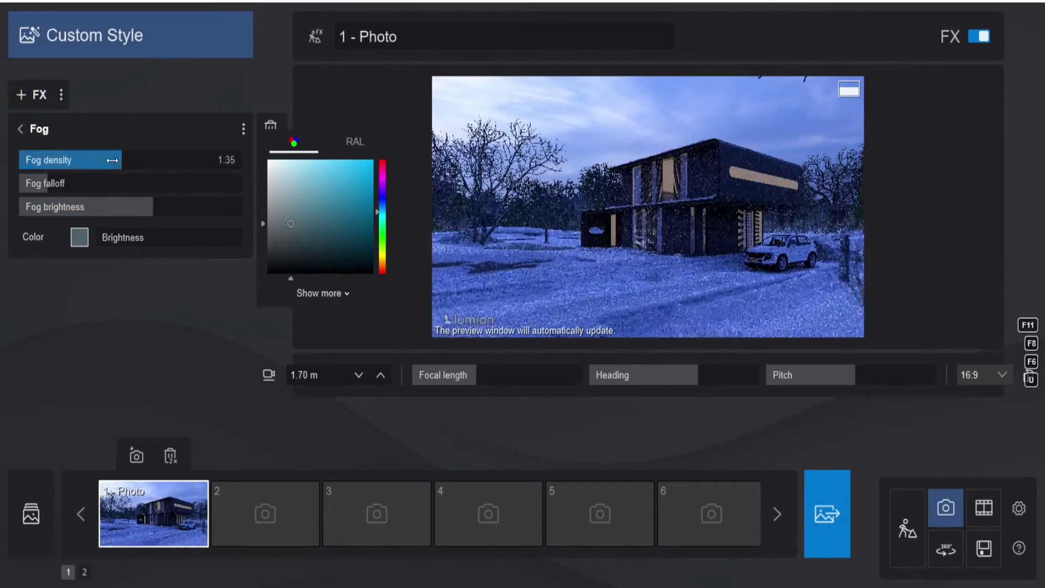
mouse_move(113, 160)
left_mouse_down()
mouse_move(142, 160)
mouse_move(98, 163)
left_mouse_up()
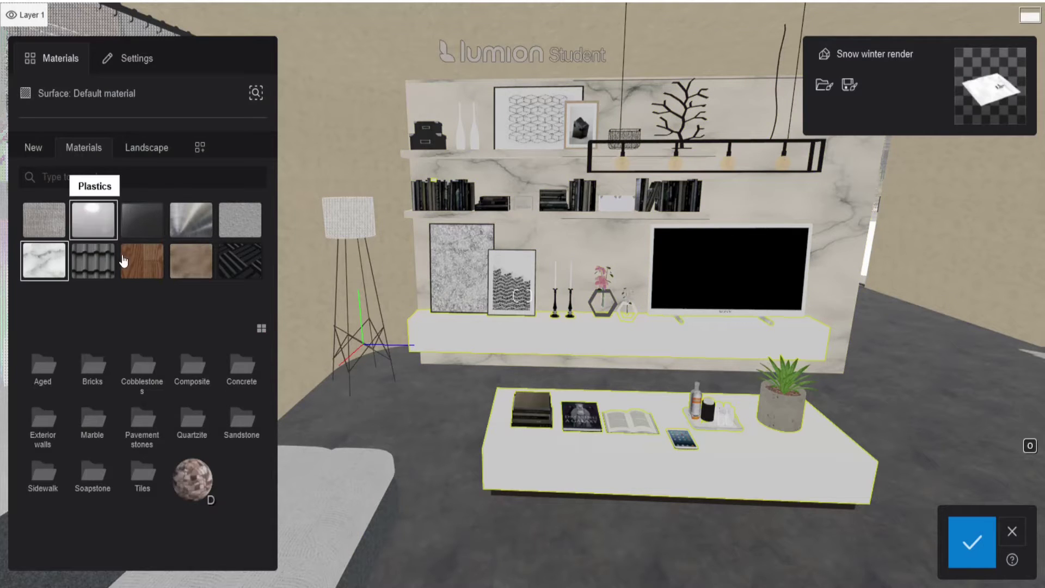
Browse the Wood materials, then add Volumetric lights and enable more lights for beams.
left_click(126, 261)
left_click(259, 365)
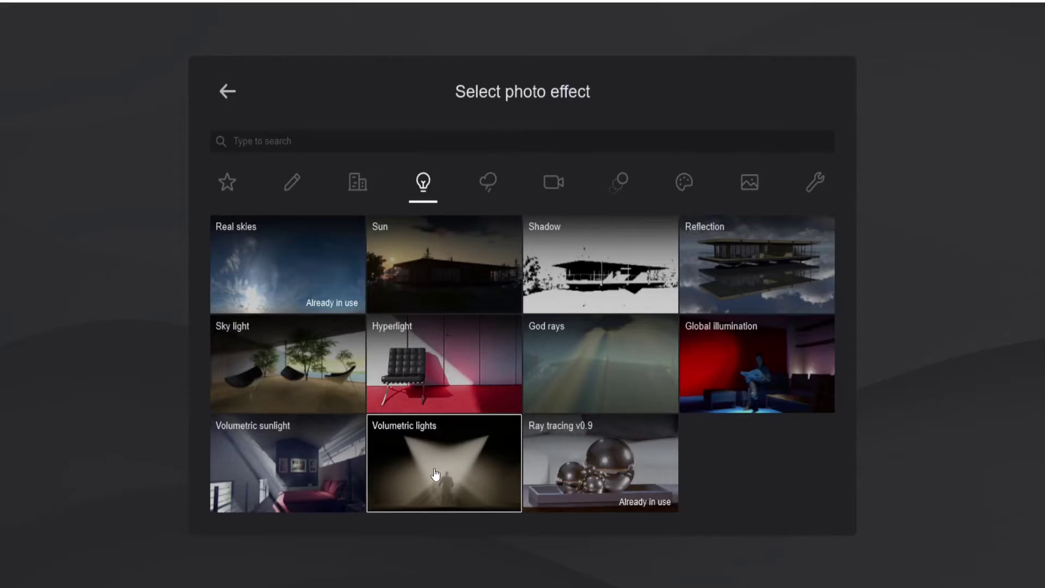
left_click(435, 473)
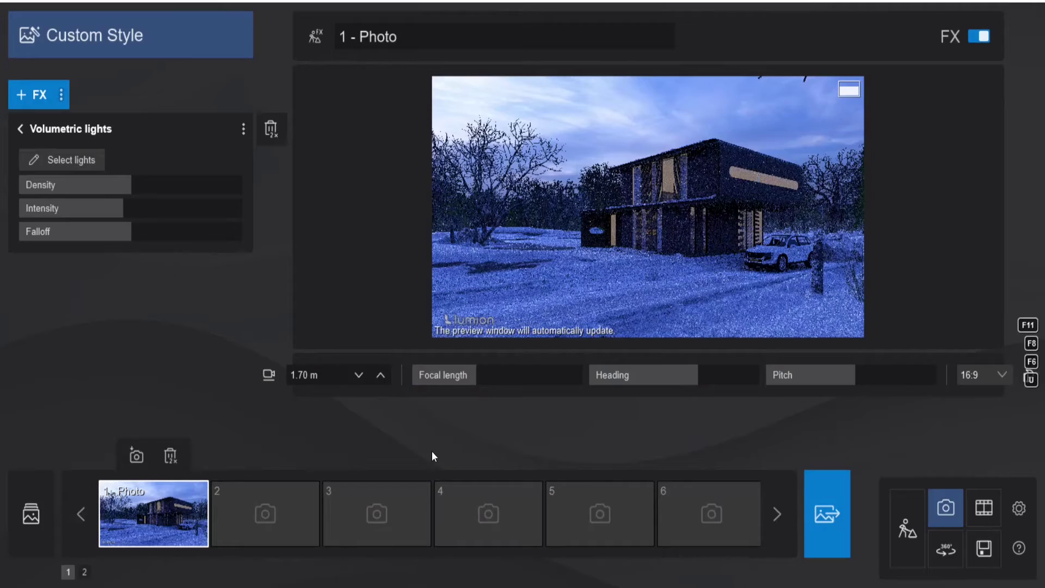
left_click(66, 158)
left_click(577, 321)
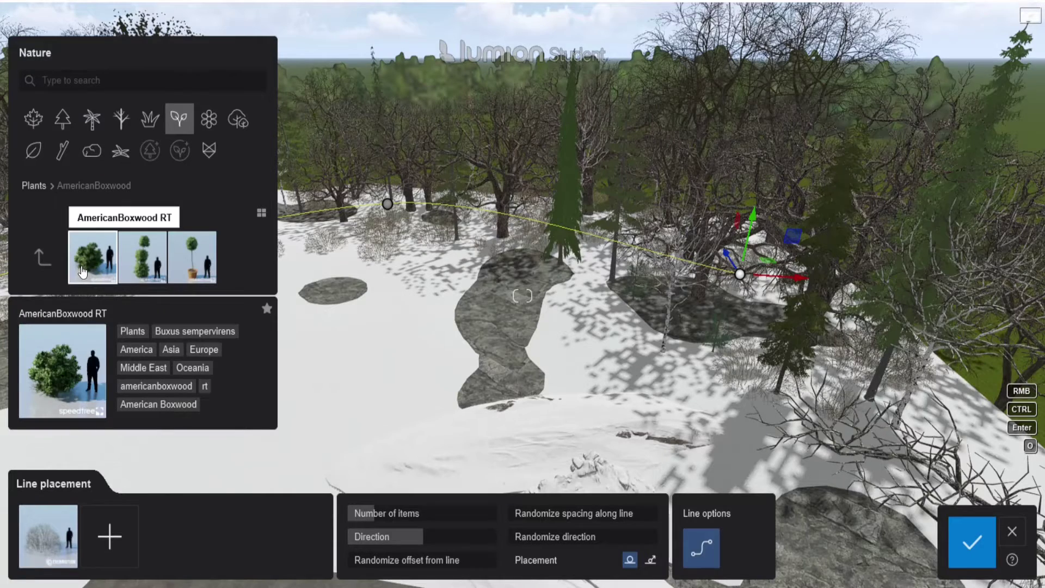
Add AmericanBoxwood along the plant line, then soften the snow material's edges to 23%.
left_click(110, 536)
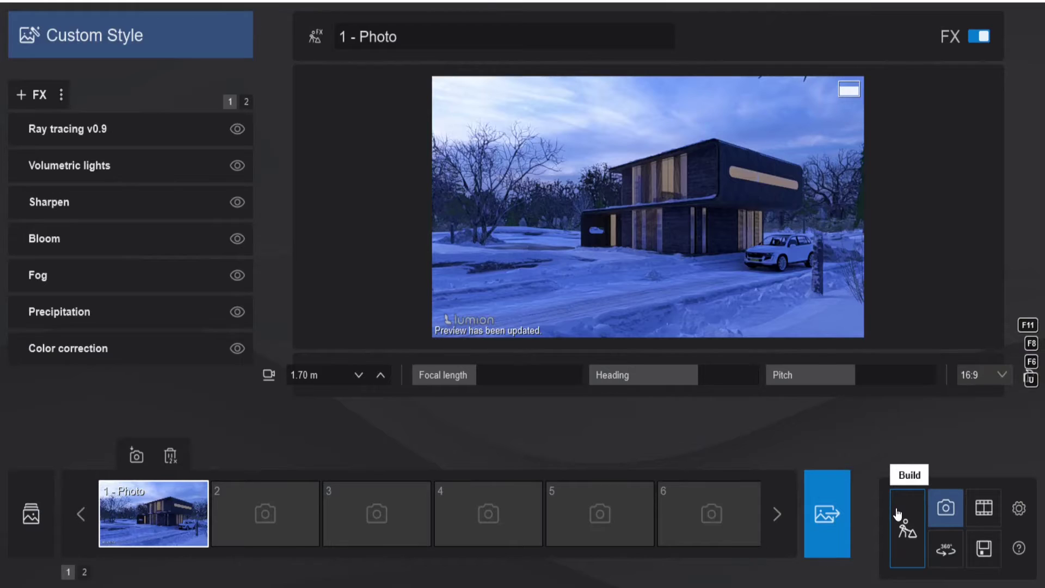
left_click(898, 514)
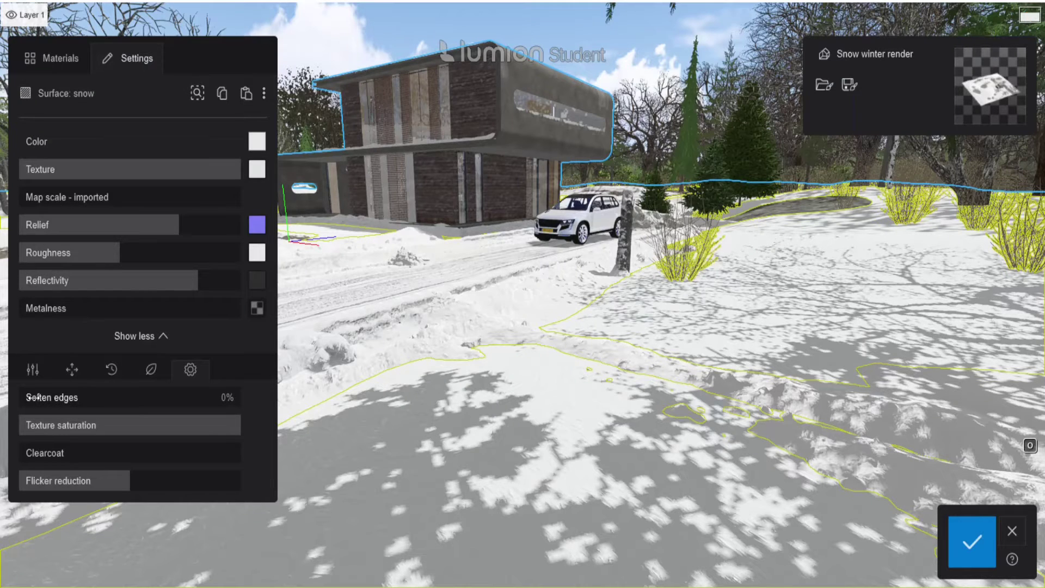
left_click_drag(34, 398, 46, 397)
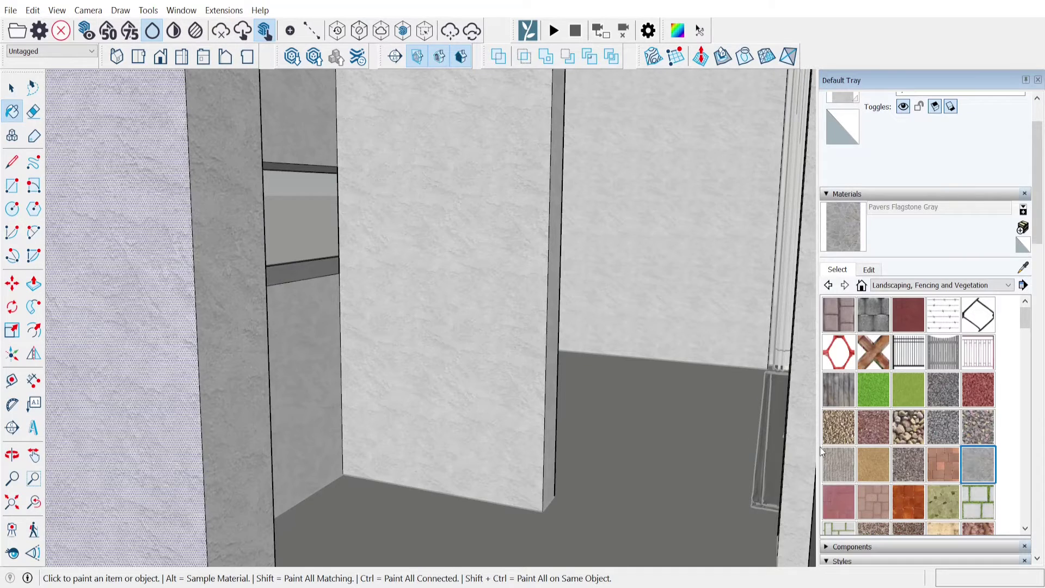
Paint the white wall panels and the pillar's narrow side with Pavers Flagstone Gray.
left_click(463, 311)
left_click(558, 298)
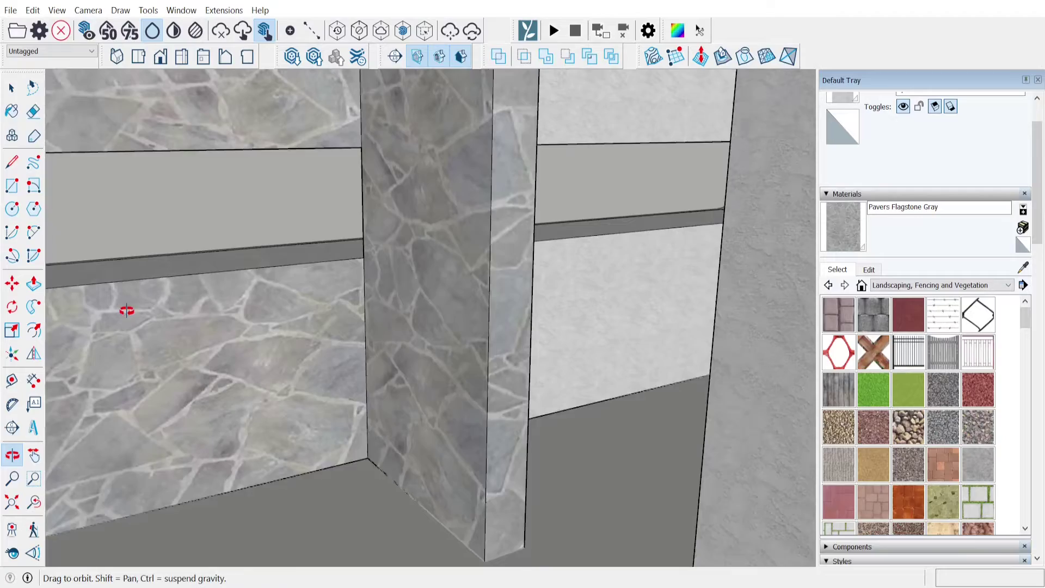
left_click(482, 268)
middle_click_drag(483, 269, 328, 281)
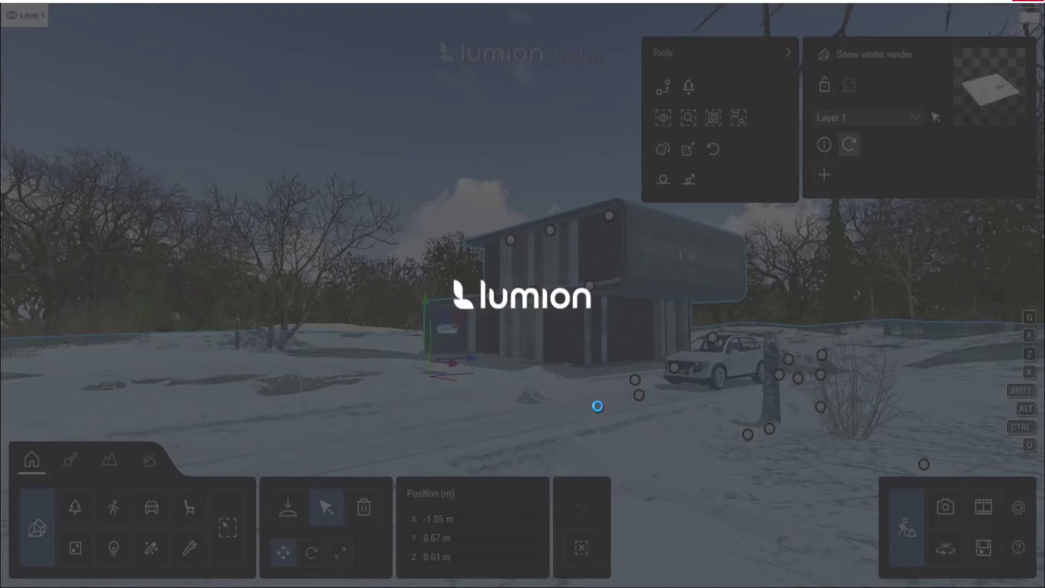
Fly toward the house's glazed band and apply the first Stucco material to the walls.
key("w")
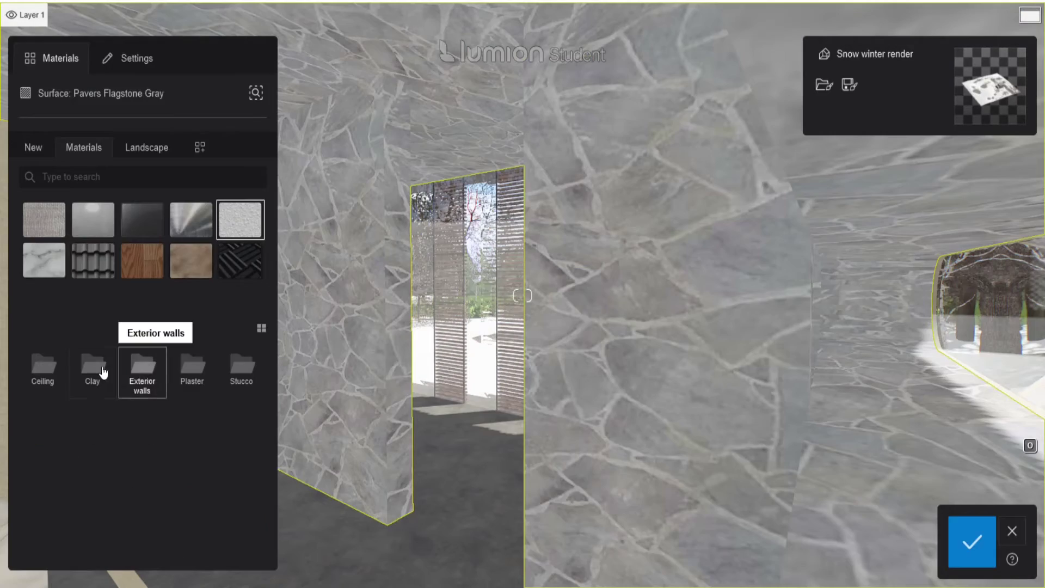
left_click(241, 363)
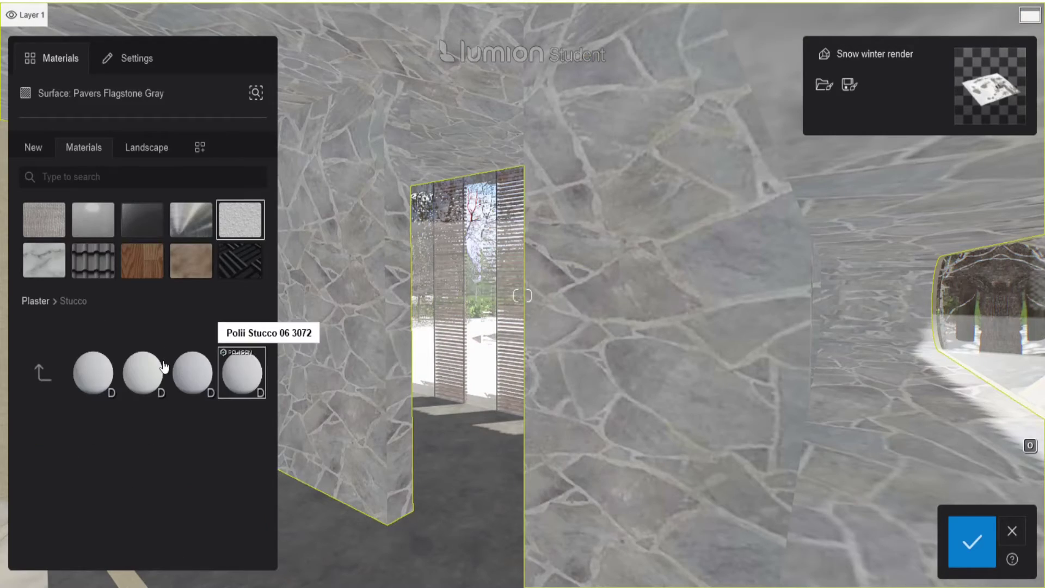
left_click(105, 373)
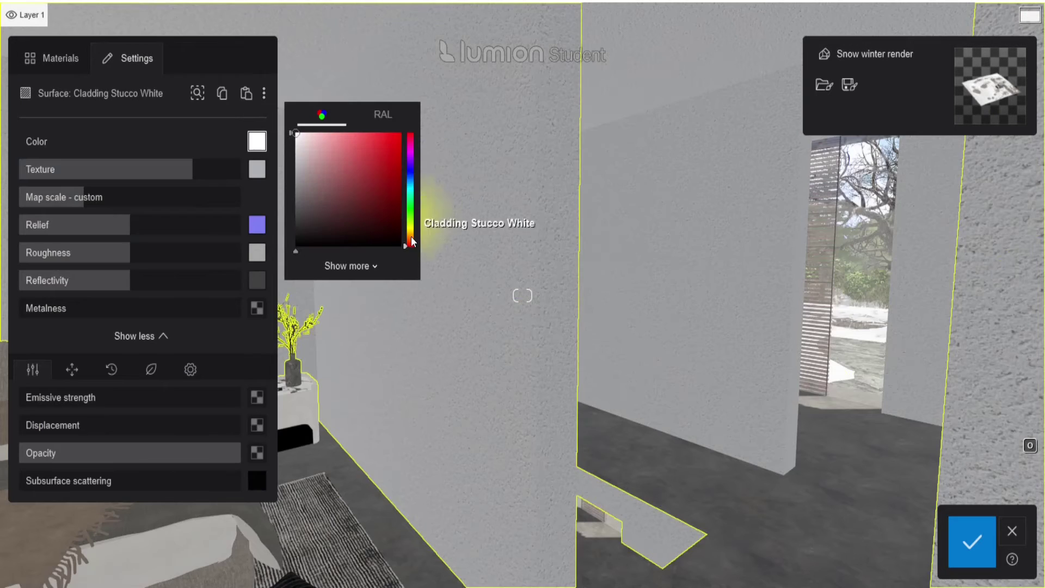
Tint the stucco walls a warm tan and give them a slight emissive glow.
left_click(410, 234)
left_click_drag(336, 142, 344, 145)
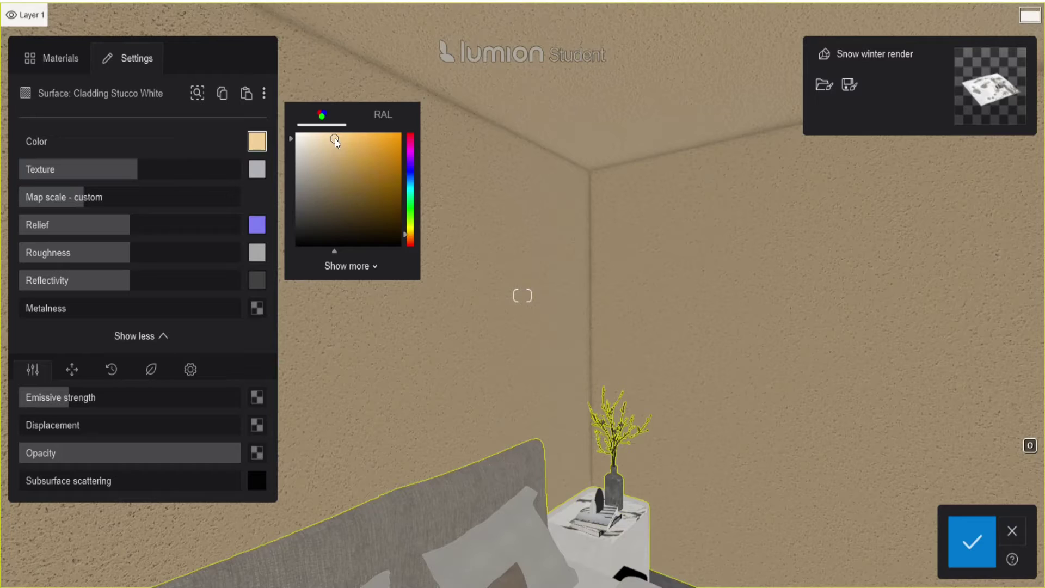
left_click(61, 397)
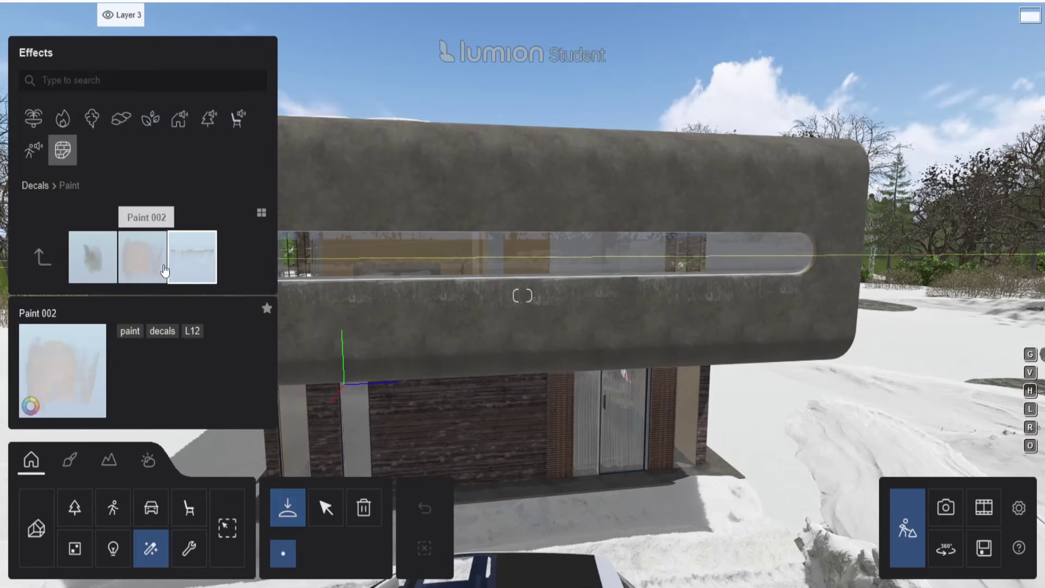
Place Paint 002 and Moss 001 decals along the wall top, then face the wall head-on.
left_click(142, 256)
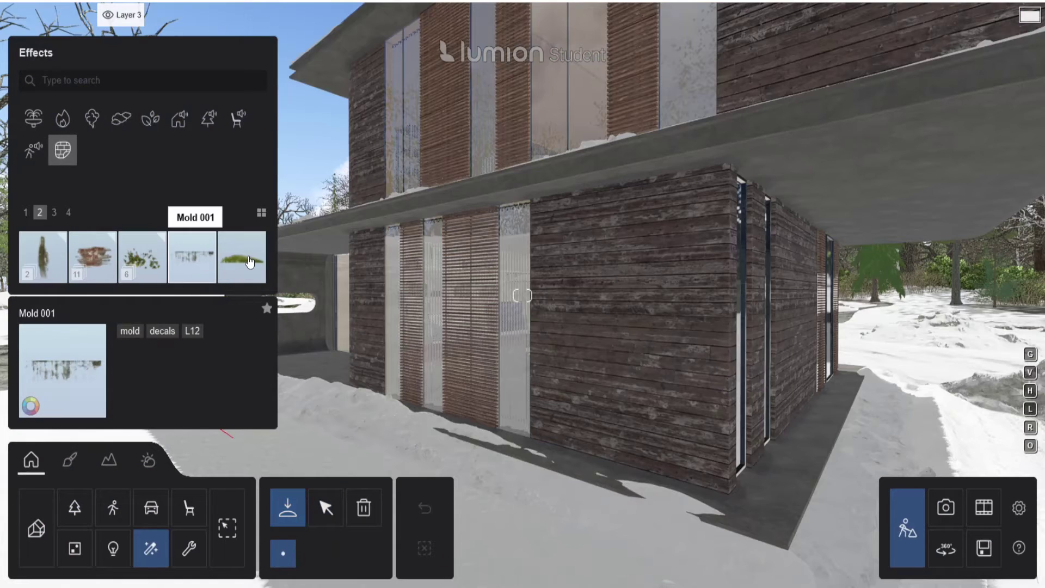
left_click(242, 256)
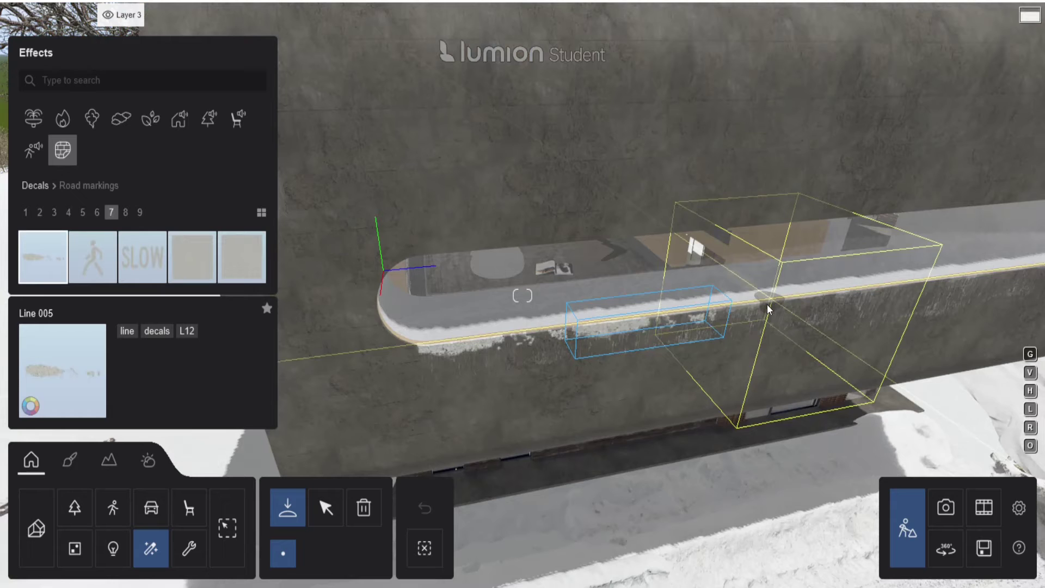
left_click(767, 309)
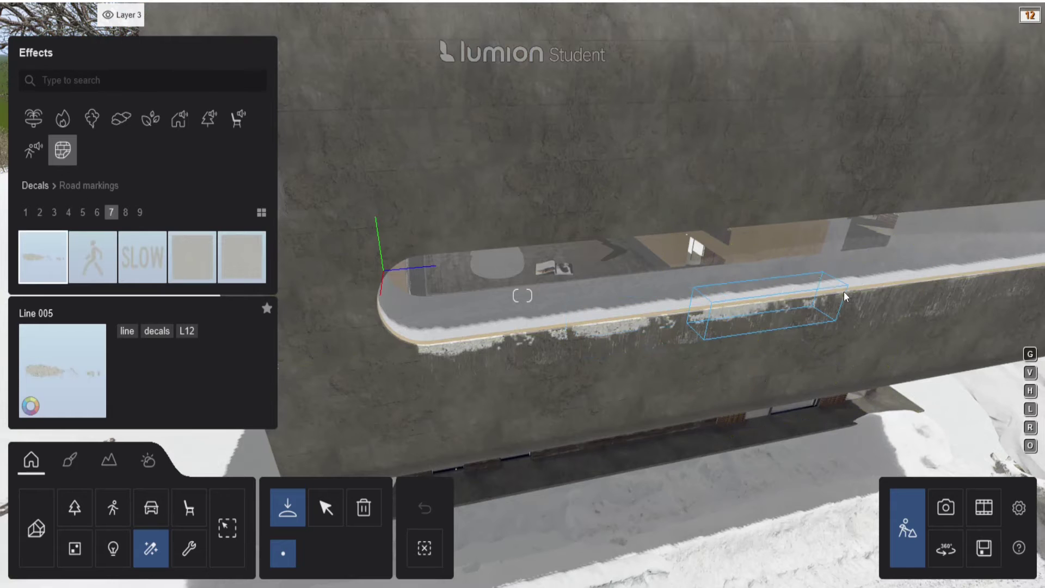
right_click_drag(821, 296, 625, 306)
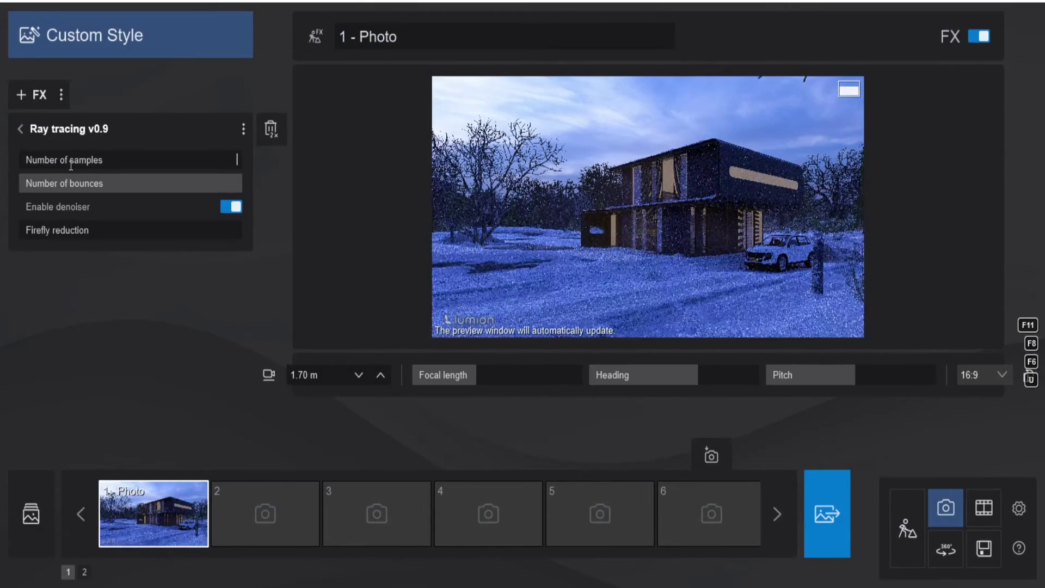
Set the ray tracing Number of samples to 512.
left_click(71, 165)
type("512")
key("Return")
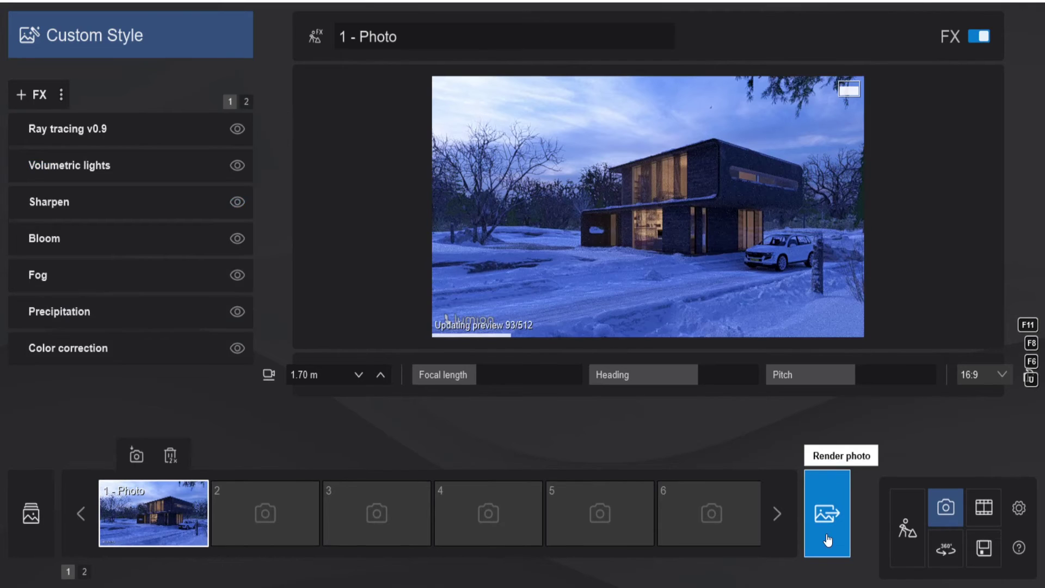
Render the photo at 3840x2160 with sky alpha and specular reflection map outputs.
left_click(828, 539)
left_click(474, 442)
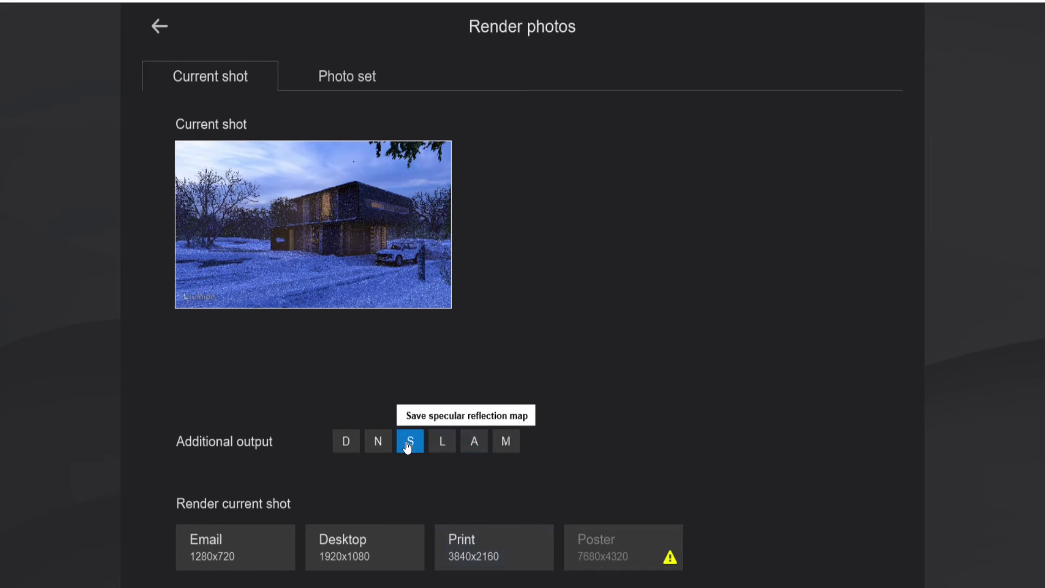
left_click(409, 443)
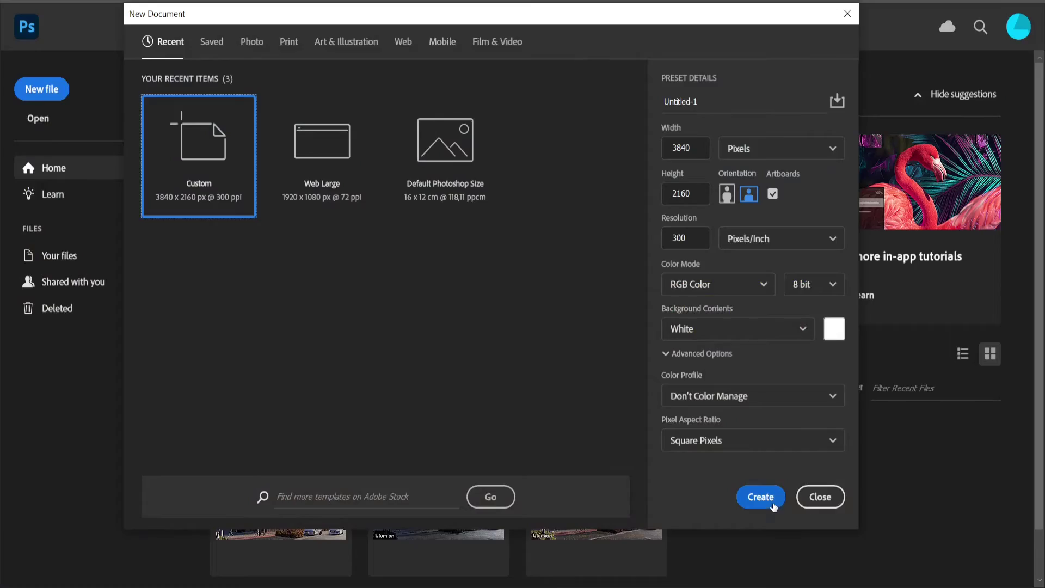
left_click(773, 504)
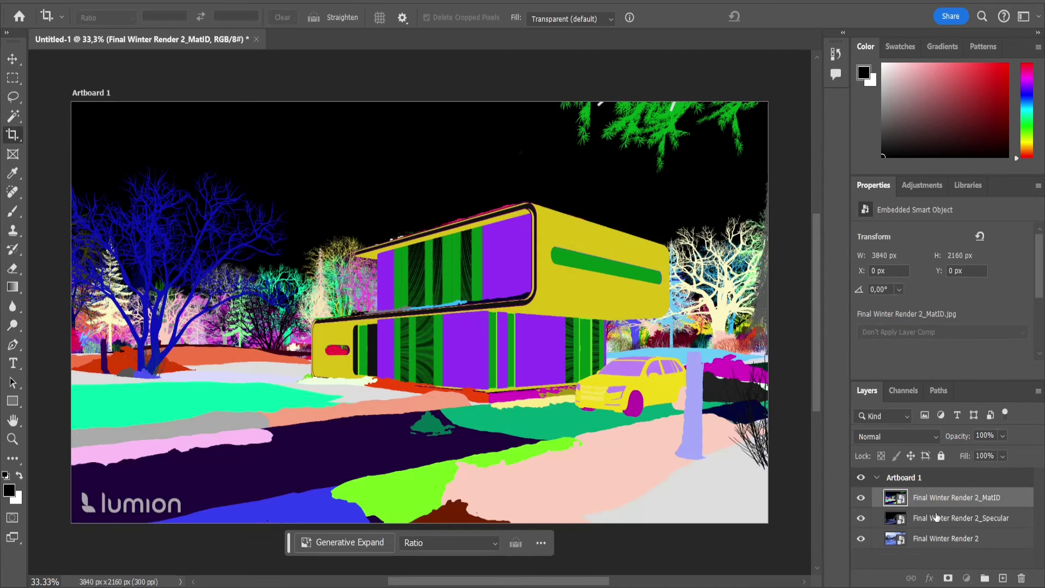
Move the Specular layer above MatID and blend it in Overlay at about 10% opacity.
left_click_drag(937, 517, 936, 548)
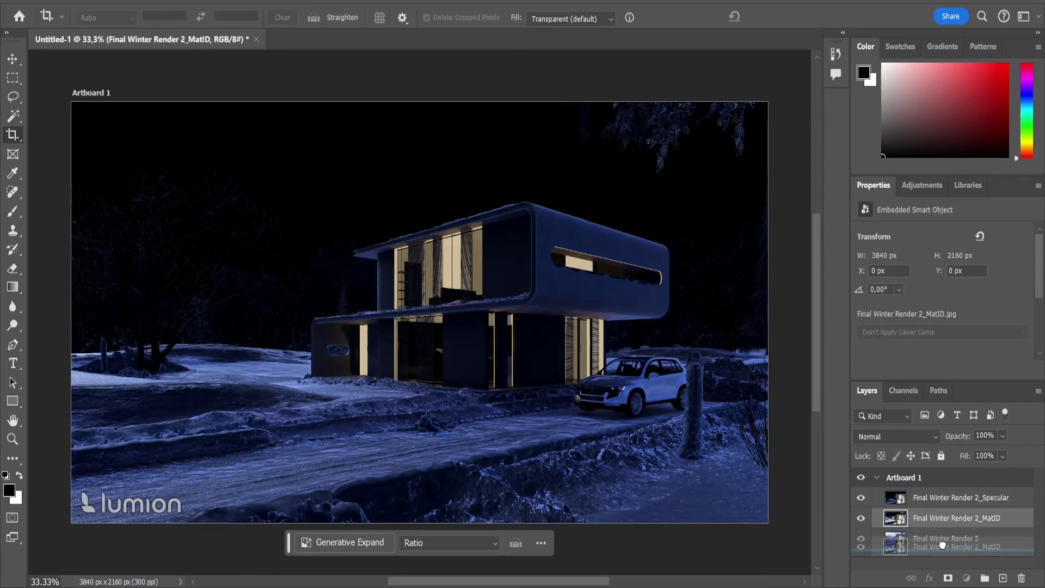
left_click(895, 436)
left_click(887, 366)
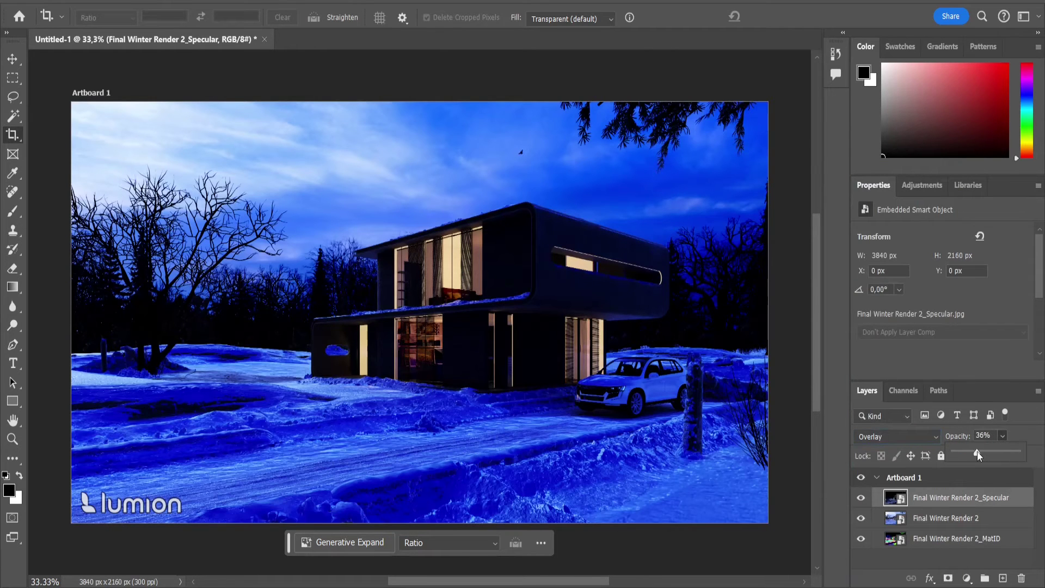
left_click_drag(965, 452, 964, 451)
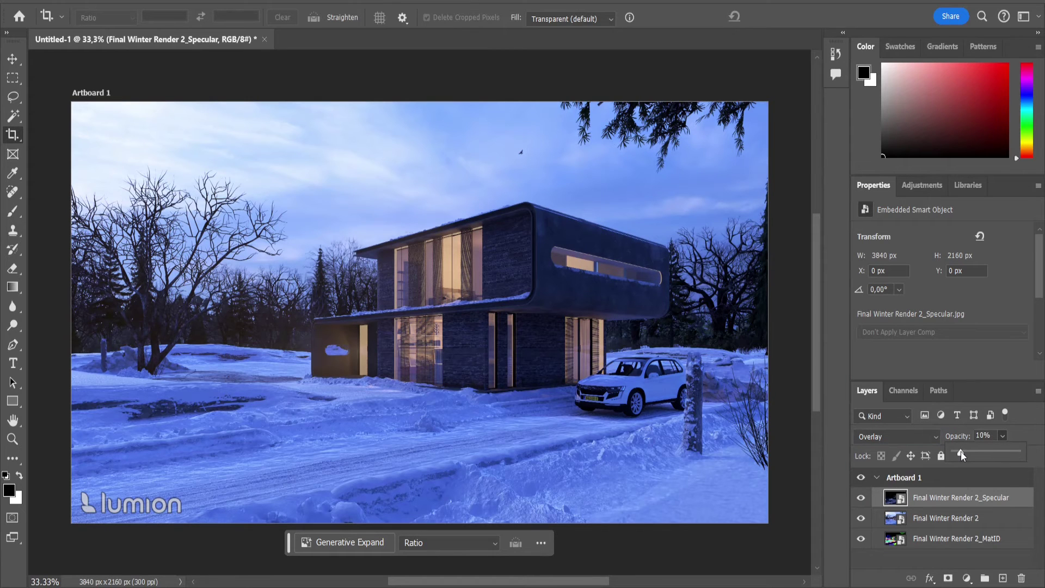
Merge the Specular layer with the Final Winter Render 2 layer.
left_click(969, 518, "ctrl")
right_click(969, 518)
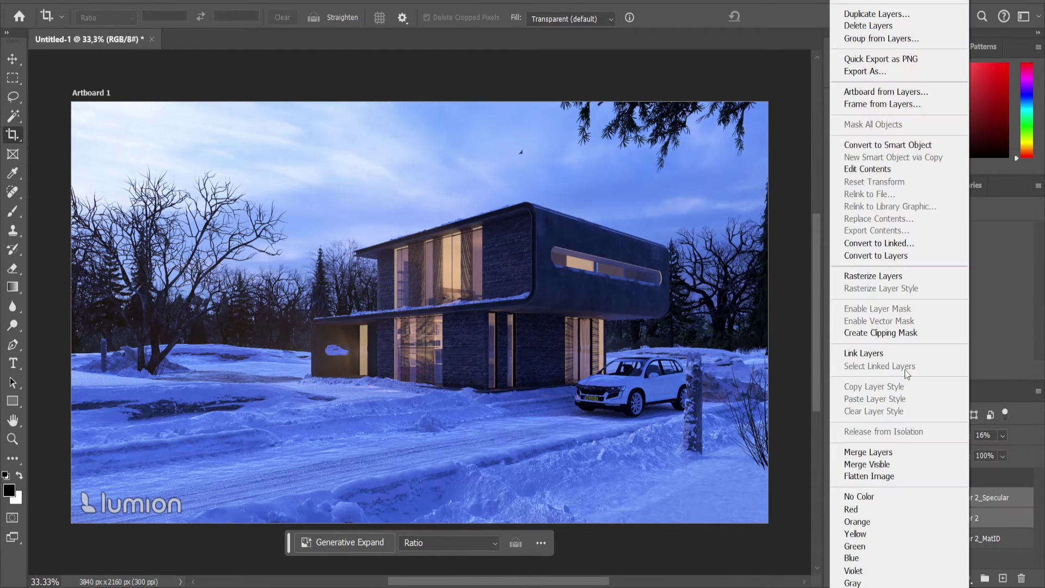
left_click(896, 452)
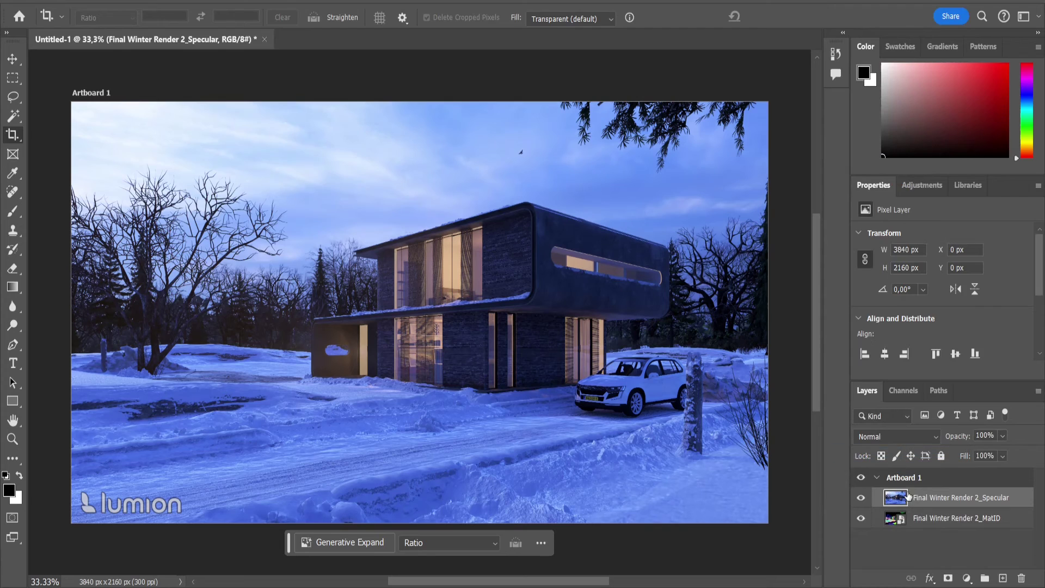
Open the Camera Raw Filter on the merged render.
key("v")
left_click(188, 1)
left_click(230, 96)
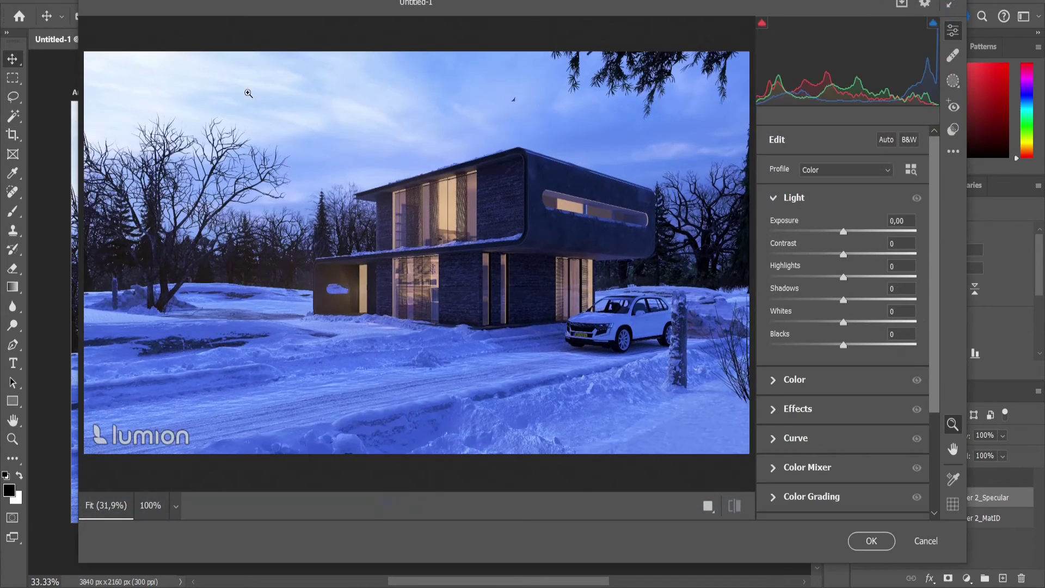
Apply auto tone, slightly lower saturation, and add texture, clarity, dehaze and vignette.
key("ctrl+u")
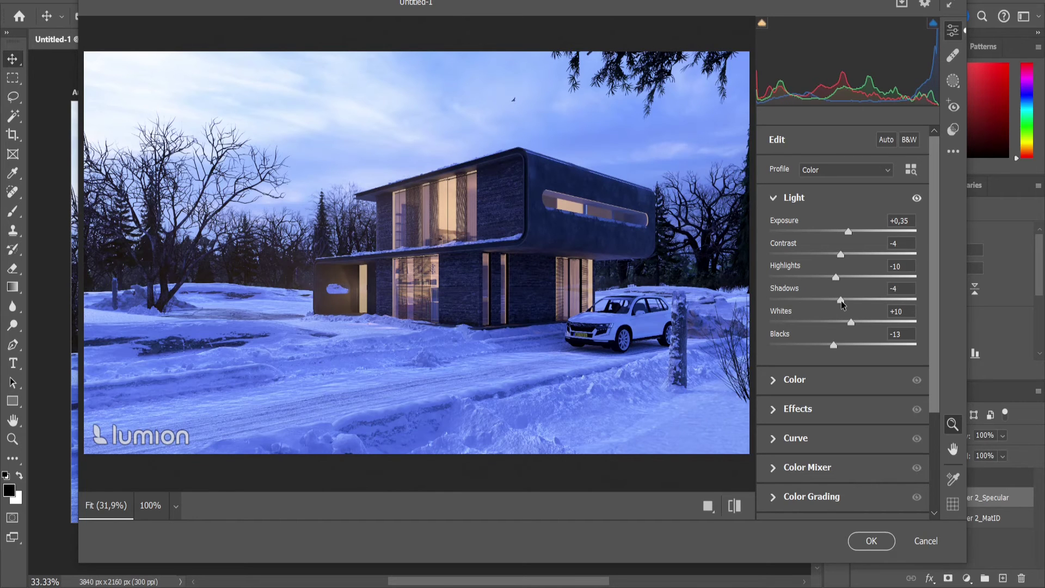
left_click(806, 380)
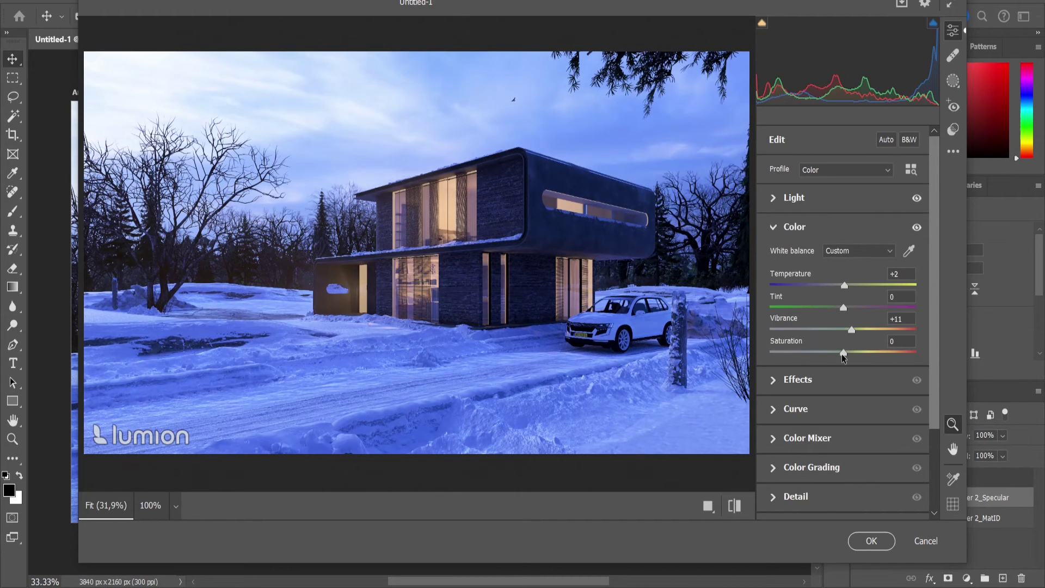
mouse_move(841, 354)
left_mouse_down()
mouse_move(825, 355)
mouse_move(836, 355)
left_mouse_up()
left_click(841, 379)
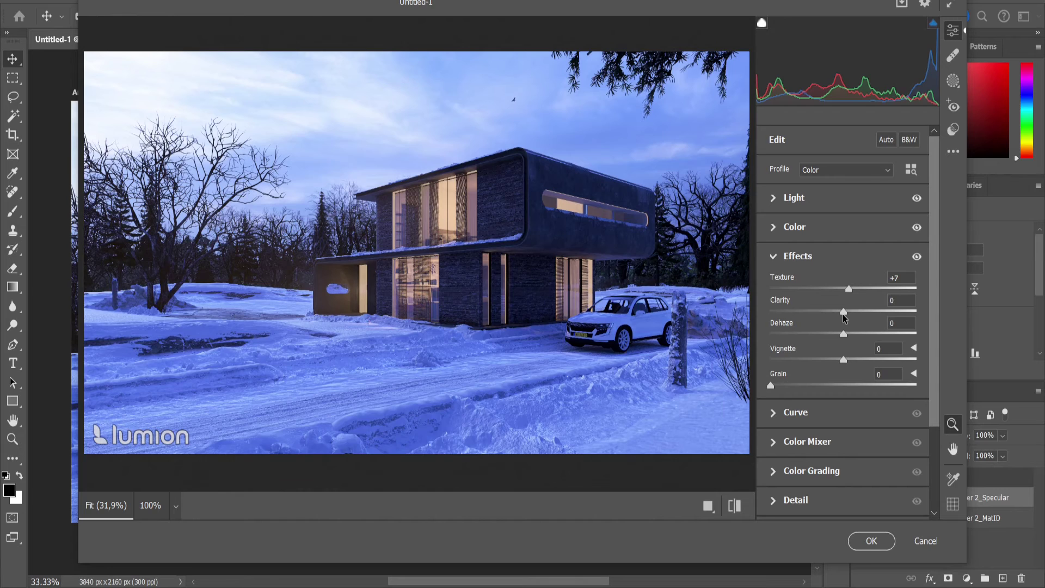
left_click_drag(843, 314, 845, 314)
left_click_drag(843, 334, 793, 342)
Lift the darks and pull down the highlights on the tone curve.
left_click(796, 412)
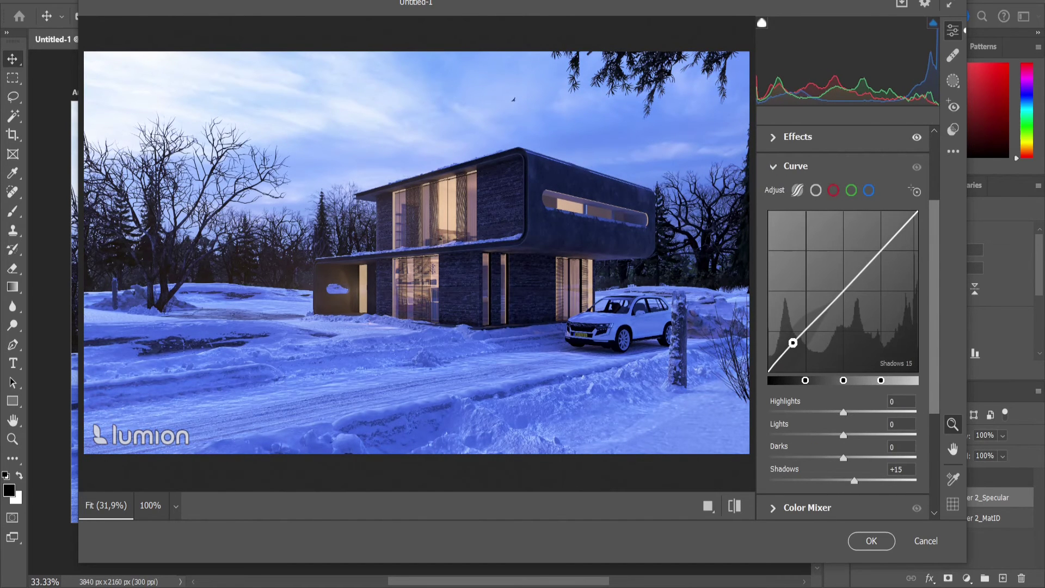
left_click_drag(839, 298, 840, 295)
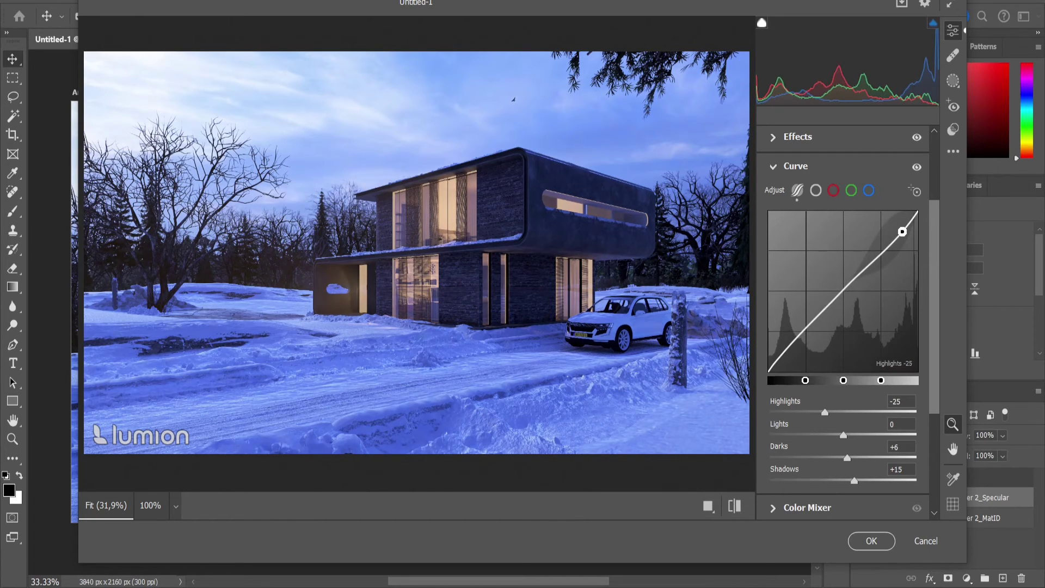
left_click_drag(903, 232, 902, 223)
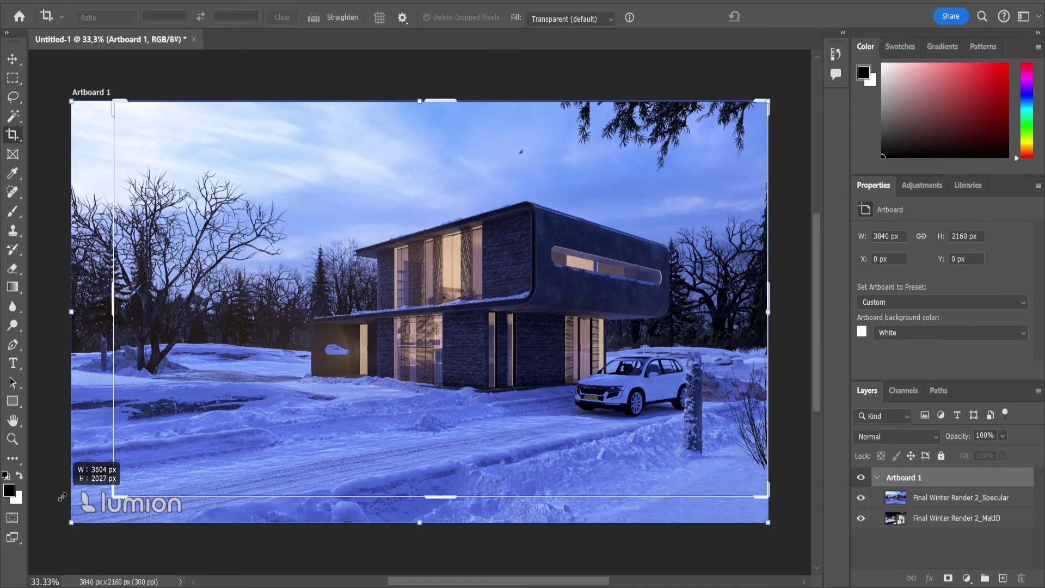
left_click_drag(70, 299, 112, 299)
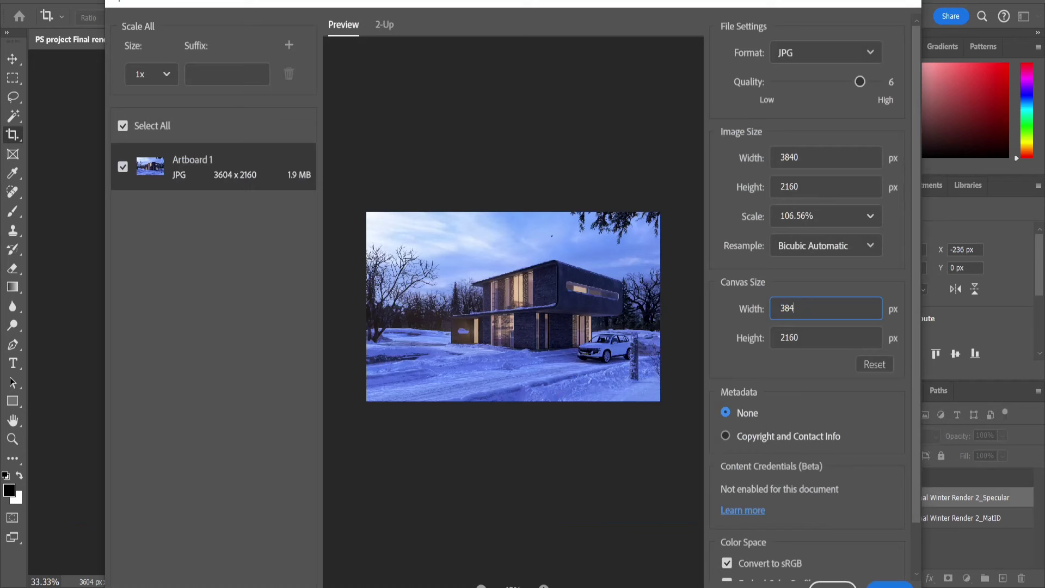
Set the Export As format to PNG for the 3840x2160 image.
left_click(826, 53)
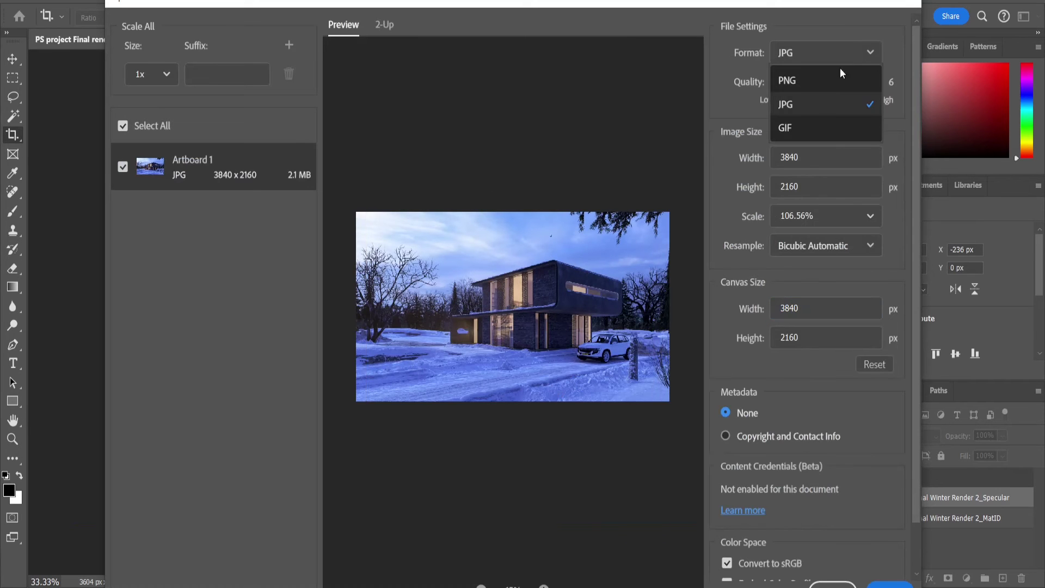
left_click(788, 81)
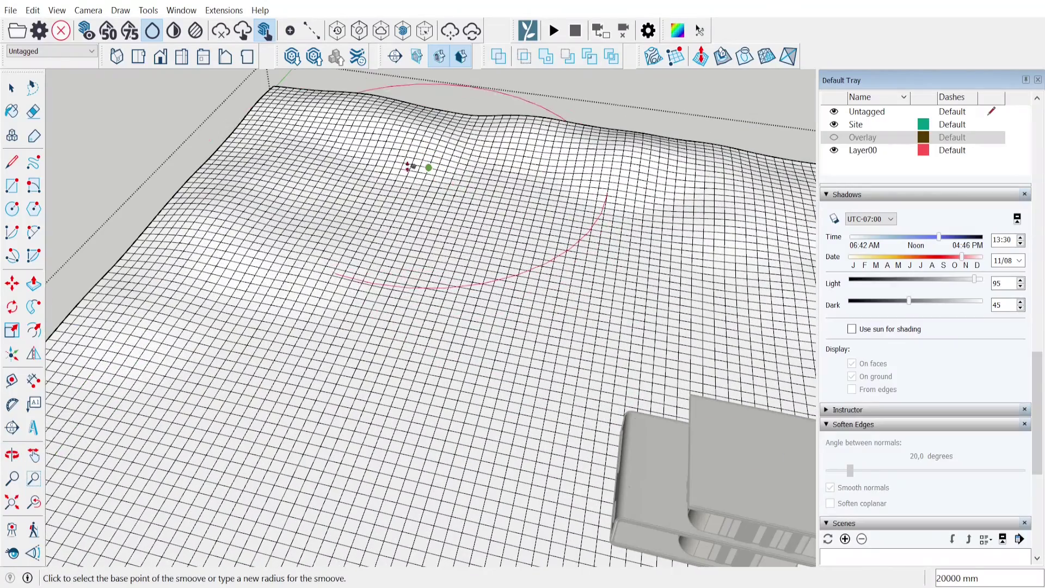
left_click(356, 170)
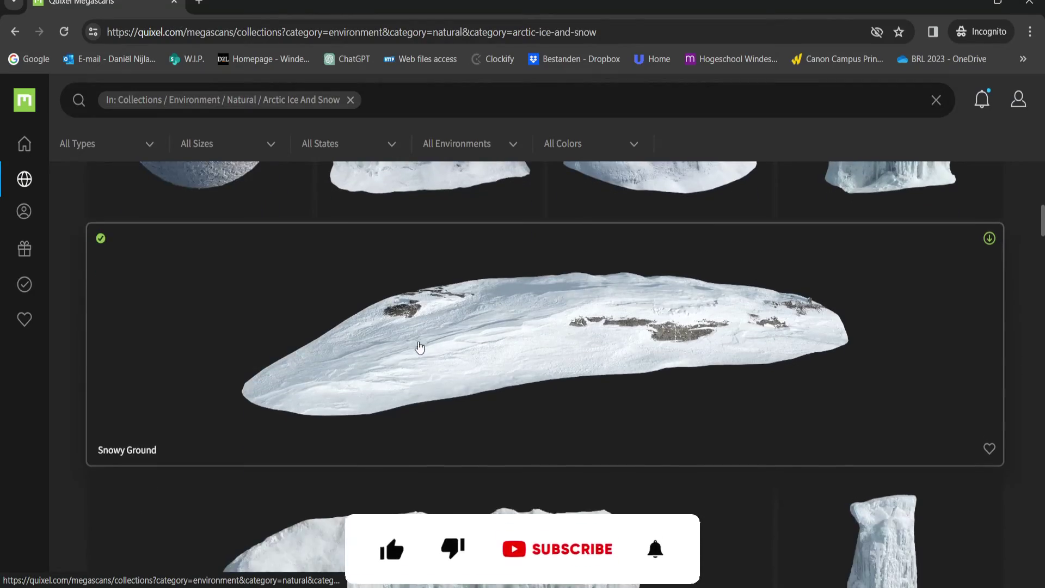
left_click(419, 347)
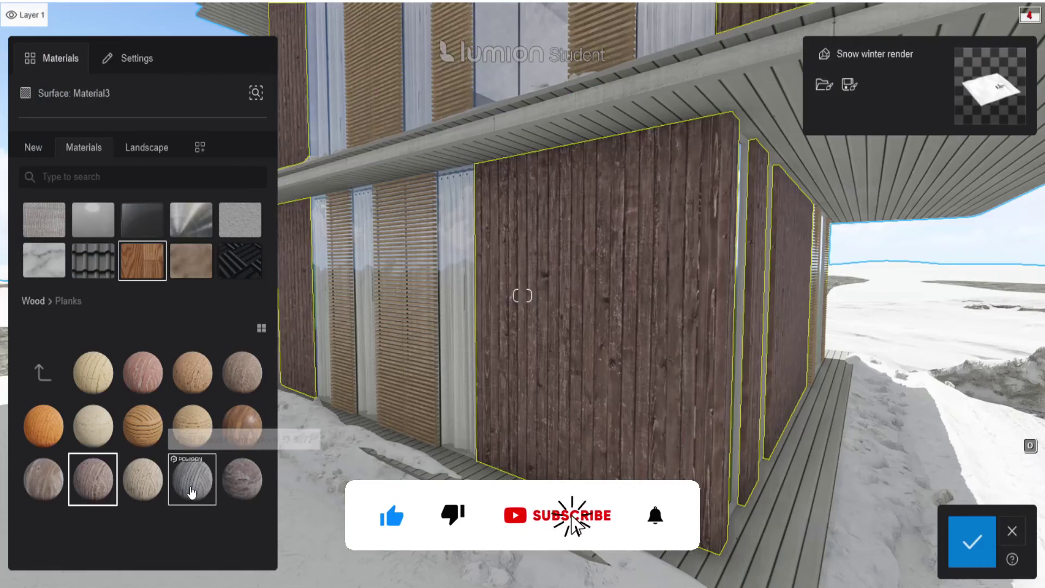
left_click(235, 481)
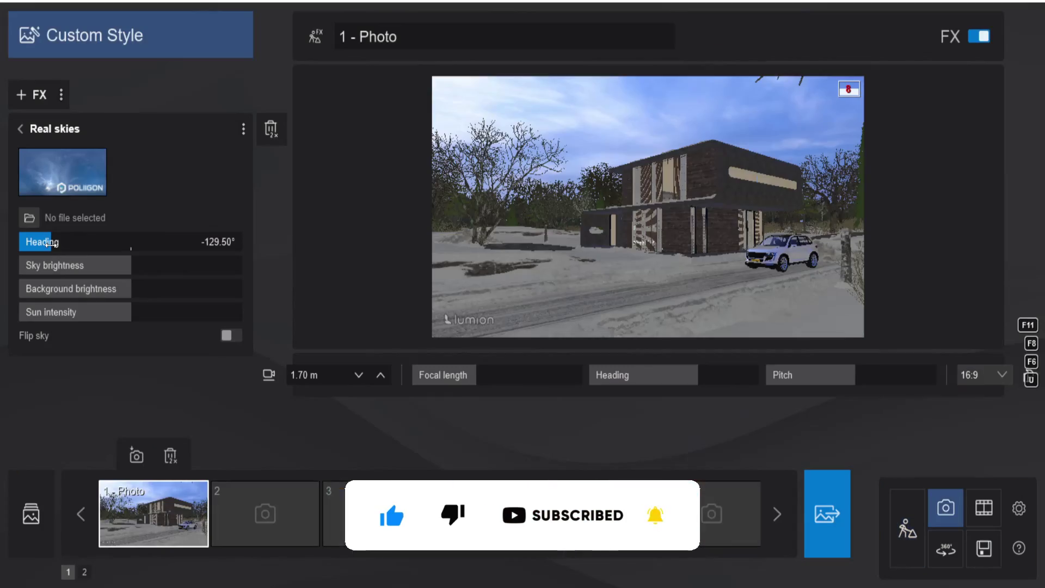
left_click_drag(51, 243, 52, 244)
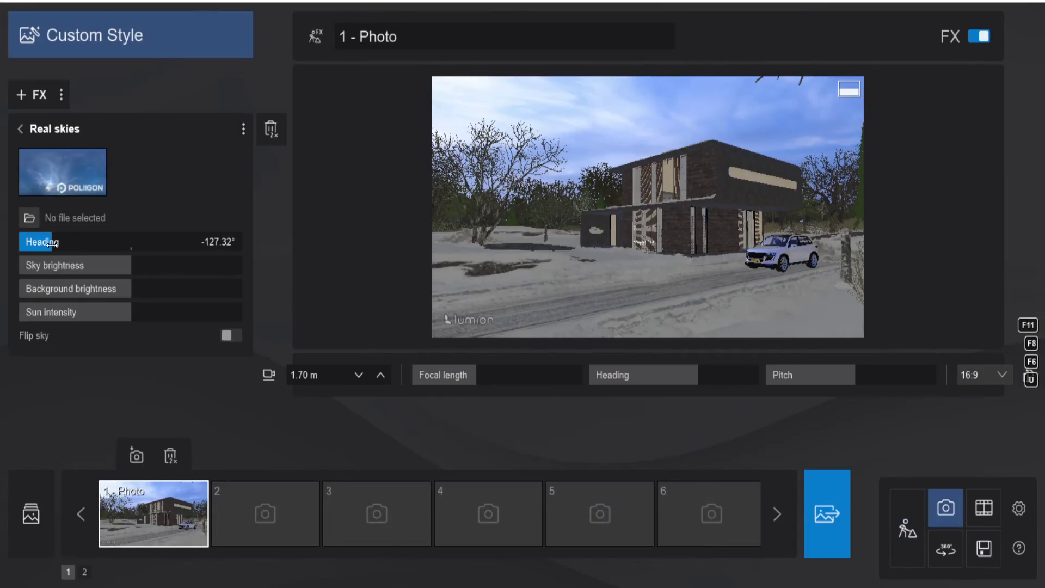